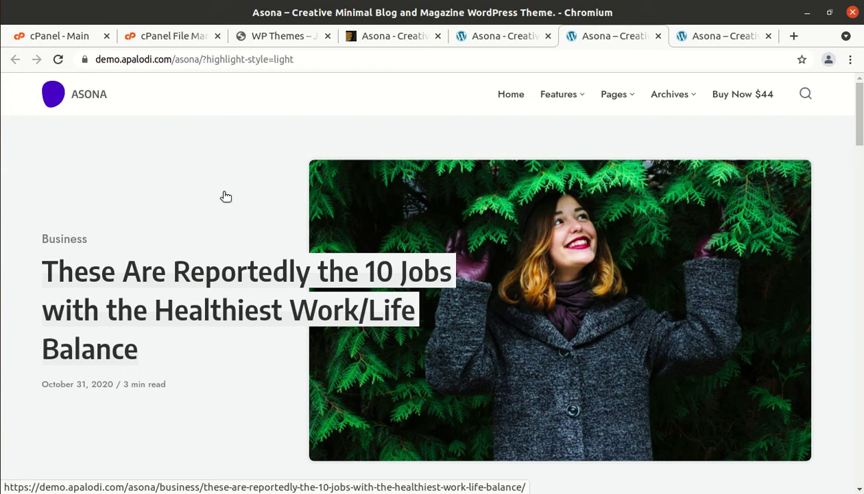
Scroll the light homepage past the featured posts to the Lifestyle and Business article grid
scroll(226, 197, down, 2)
scroll(226, 197, down, 1)
scroll(226, 197, down, 2)
scroll(226, 197, down, 2)
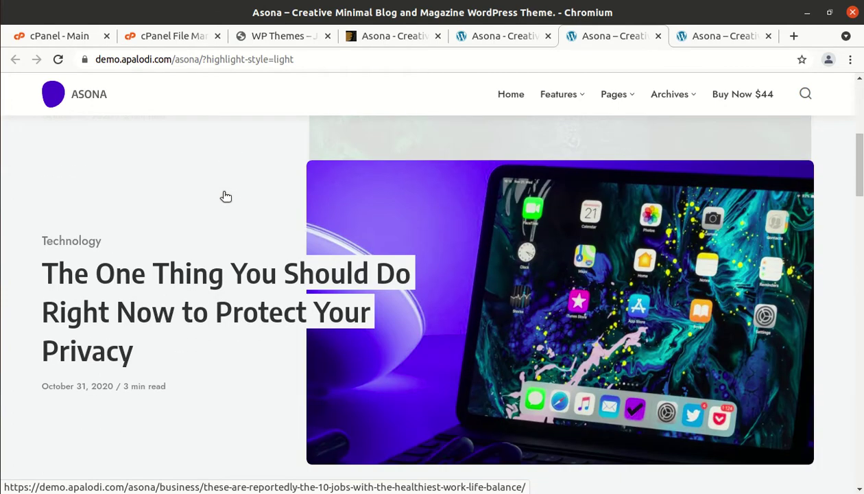
scroll(225, 197, down, 2)
scroll(226, 197, down, 1)
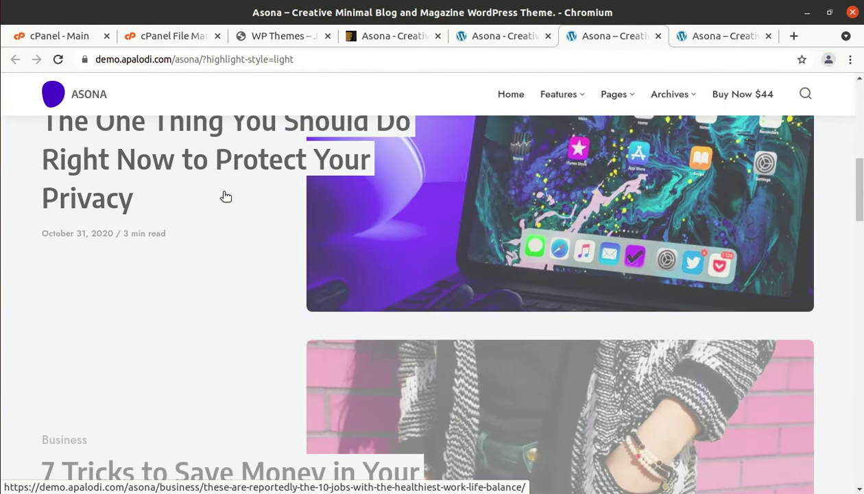
scroll(225, 196, down, 3)
scroll(226, 196, down, 2)
scroll(226, 197, down, 2)
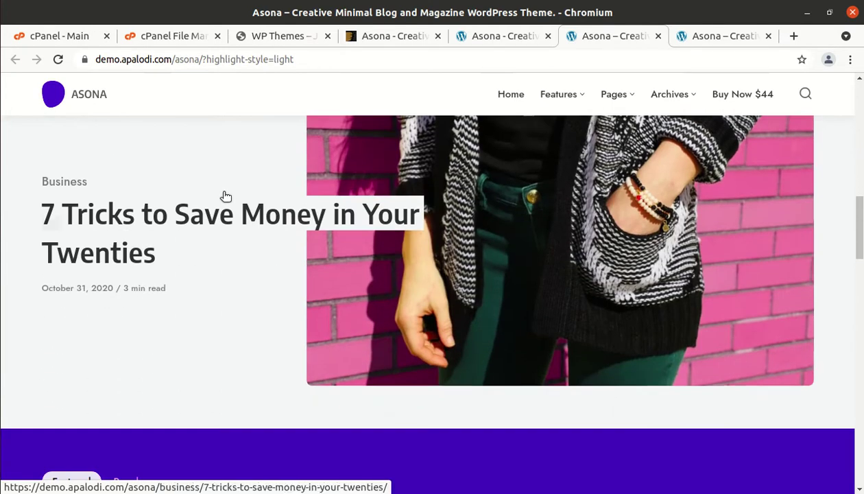
scroll(226, 197, down, 3)
scroll(226, 197, down, 5)
scroll(226, 197, down, 2)
scroll(225, 197, down, 2)
scroll(226, 197, down, 5)
scroll(225, 197, down, 3)
scroll(225, 196, down, 1)
scroll(226, 196, down, 3)
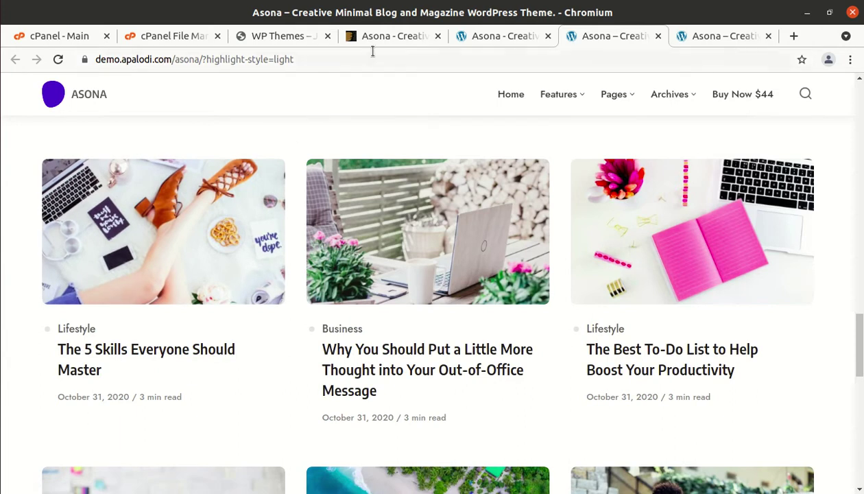
Review the Asona ThemeForest page's title and price, then its description, previews and item details
click(389, 34)
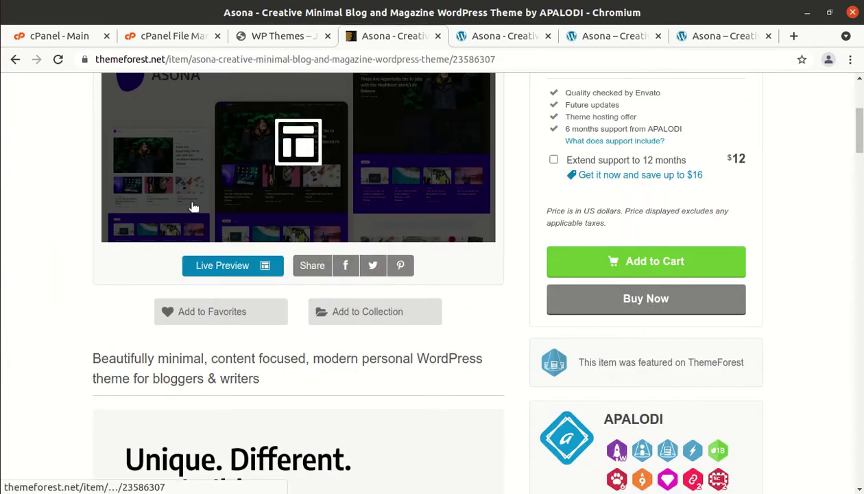
scroll(92, 248, up, 5)
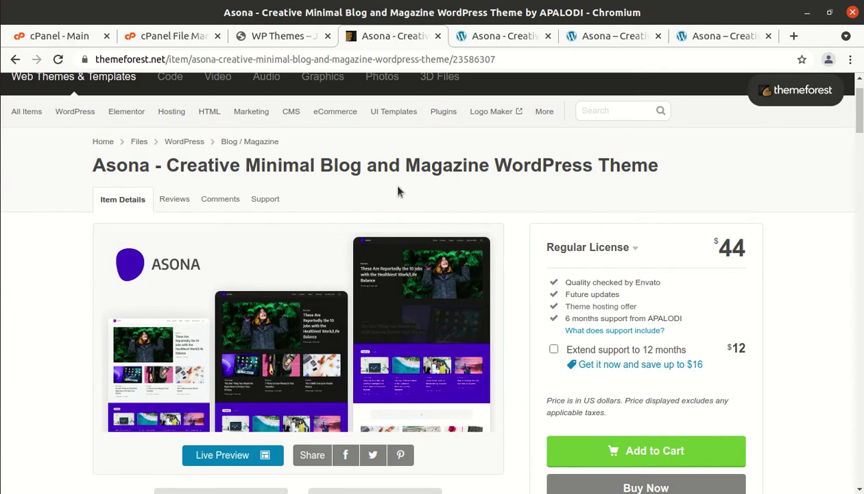
scroll(412, 192, down, 3)
scroll(411, 193, down, 3)
scroll(412, 192, down, 2)
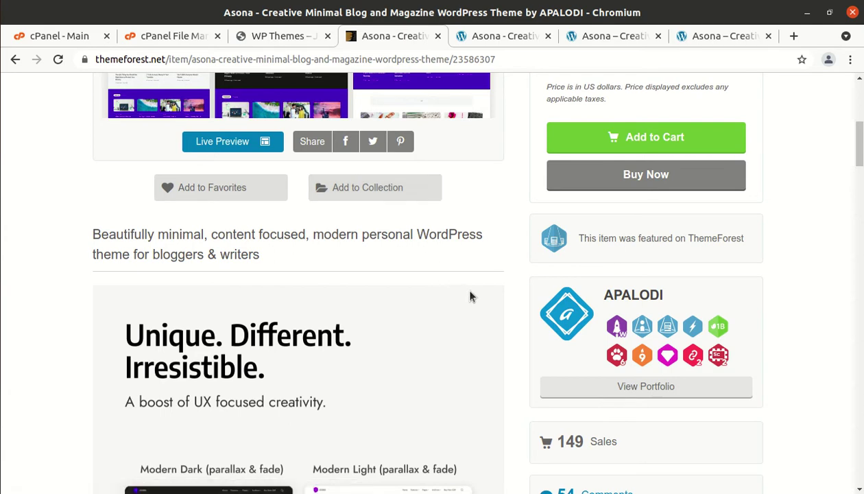
scroll(470, 295, down, 3)
scroll(469, 296, down, 2)
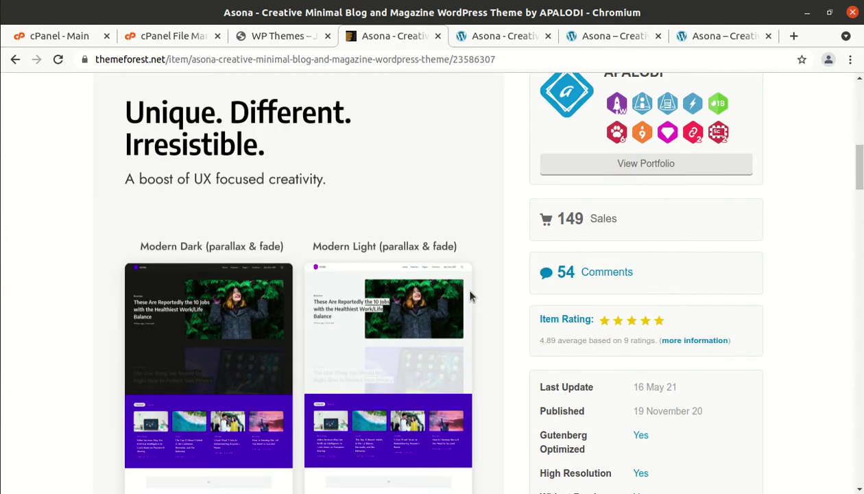
scroll(470, 295, down, 1)
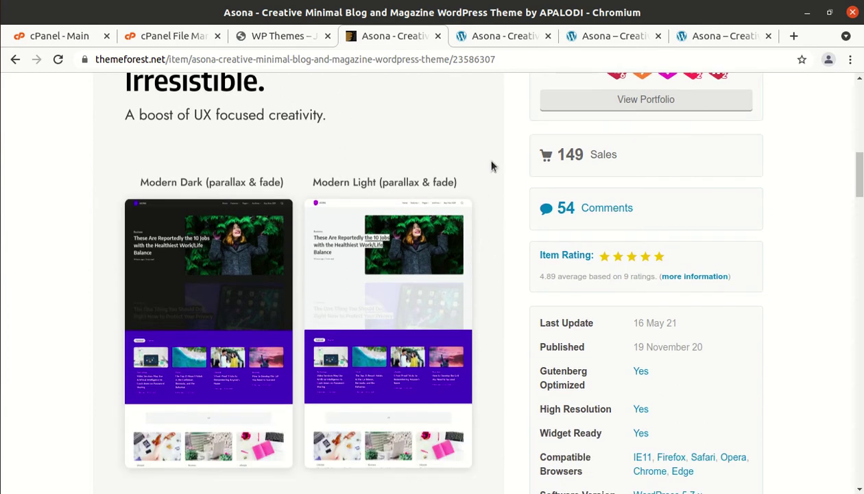
Browse the landing page's Modern, Classic and Single Post previews, then return to the $39 hero
click(508, 38)
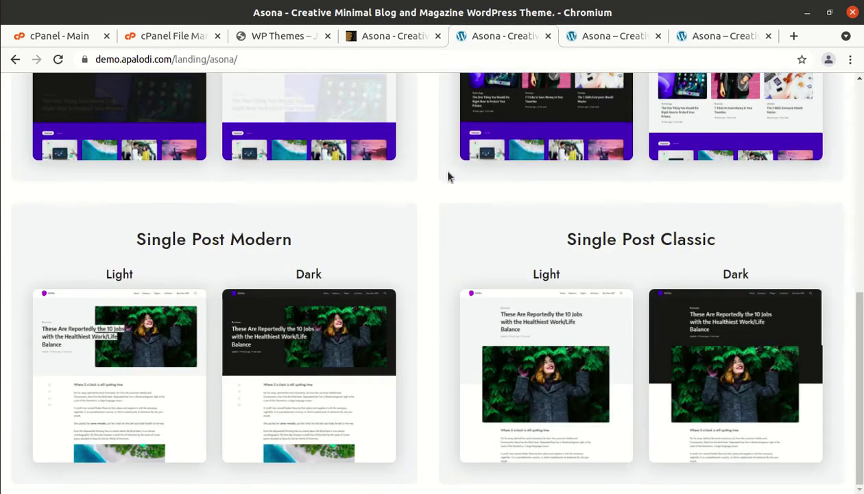
scroll(433, 218, up, 2)
scroll(433, 217, up, 2)
scroll(432, 218, down, 1)
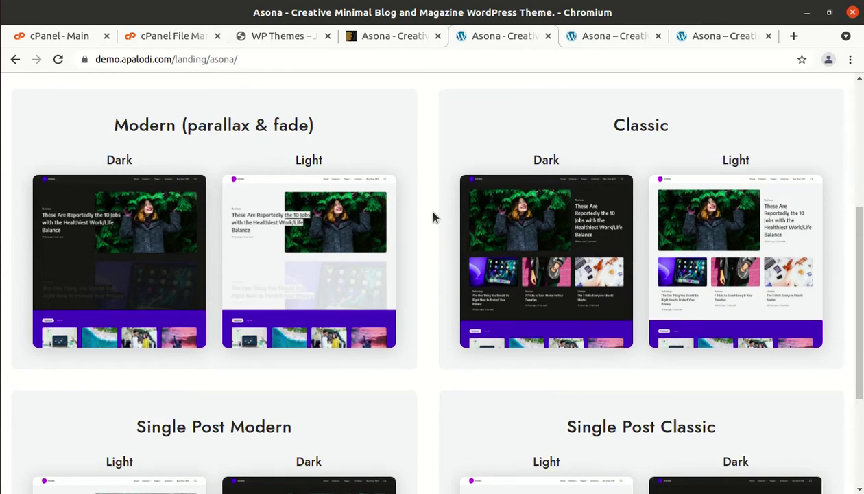
scroll(509, 288, down, 1)
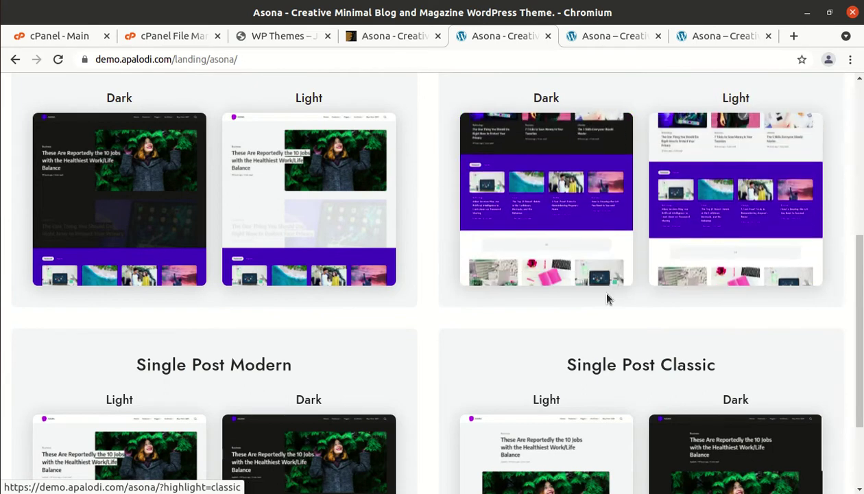
scroll(584, 318, down, 2)
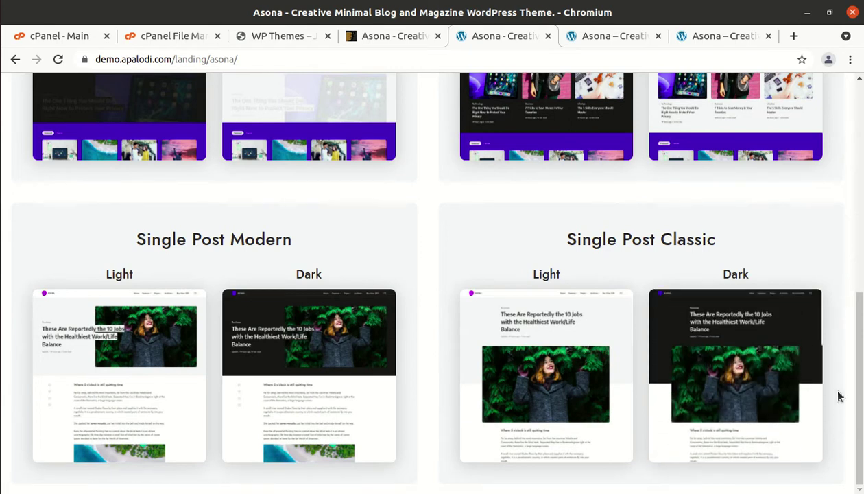
scroll(838, 397, up, 3)
scroll(839, 396, up, 1)
scroll(839, 397, up, 2)
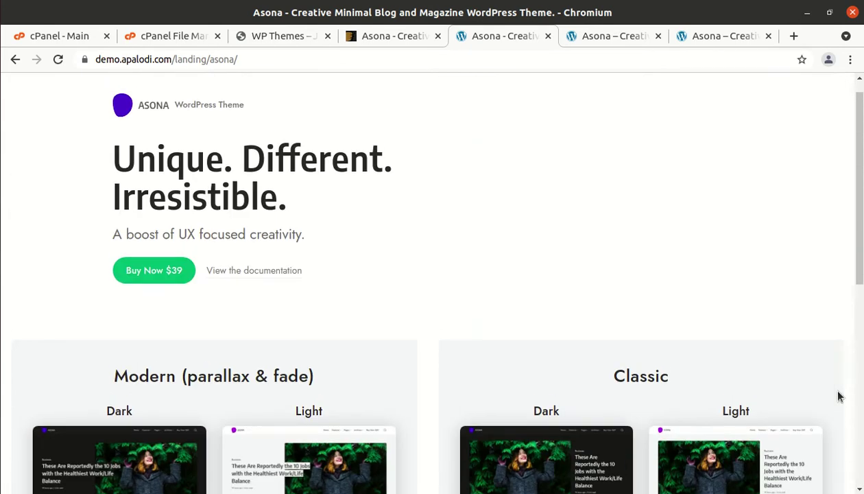
scroll(838, 397, up, 1)
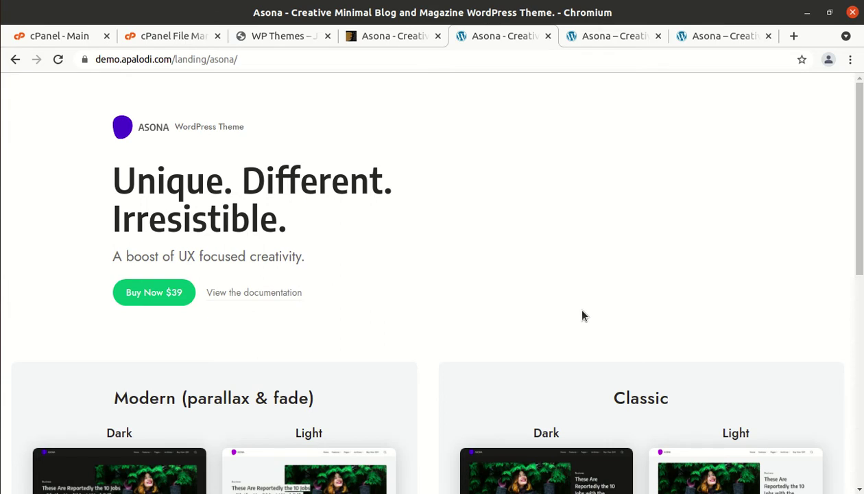
scroll(583, 315, down, 1)
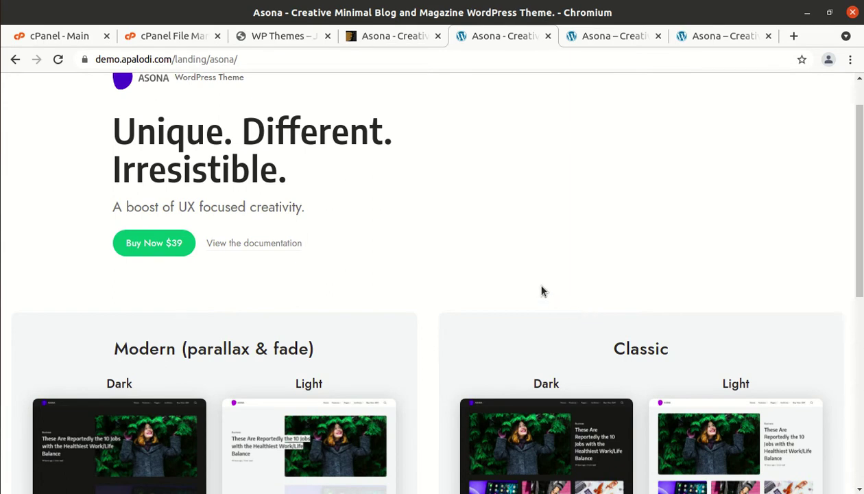
On the Asona ThemeForest page, highlight the theme author's name
click(403, 43)
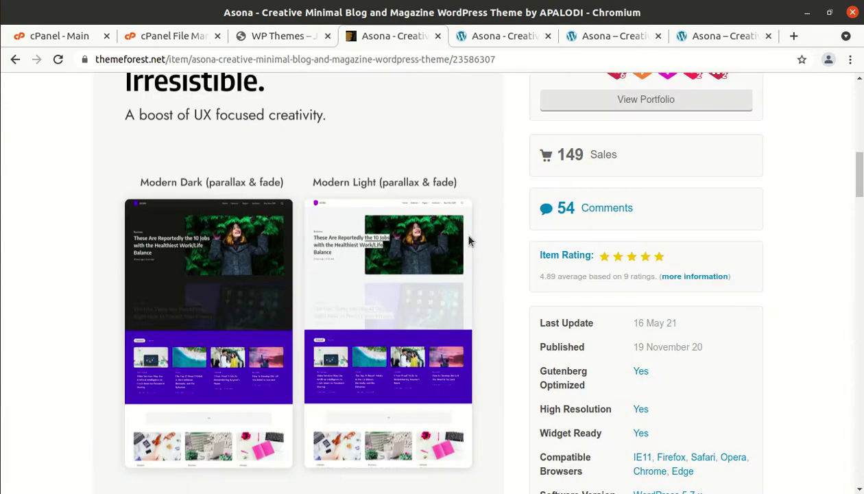
scroll(513, 315, down, 2)
scroll(515, 317, down, 1)
scroll(515, 317, down, 3)
scroll(515, 317, up, 6)
scroll(513, 316, up, 3)
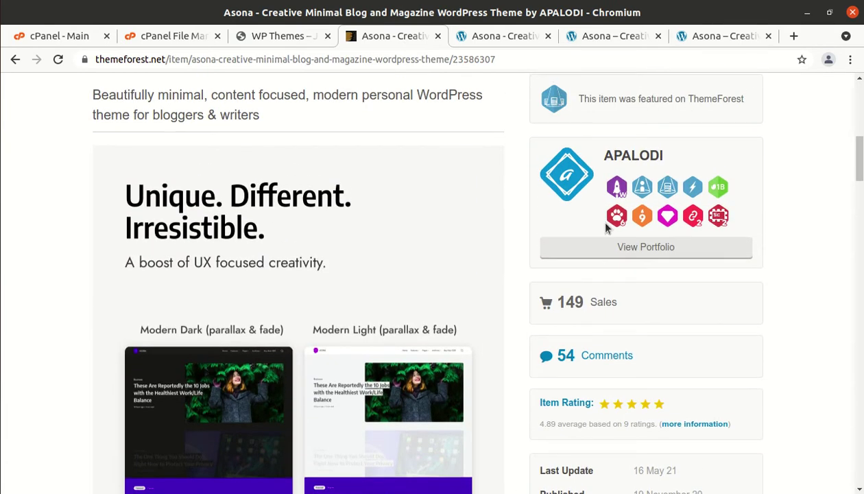
drag(666, 154, 601, 163)
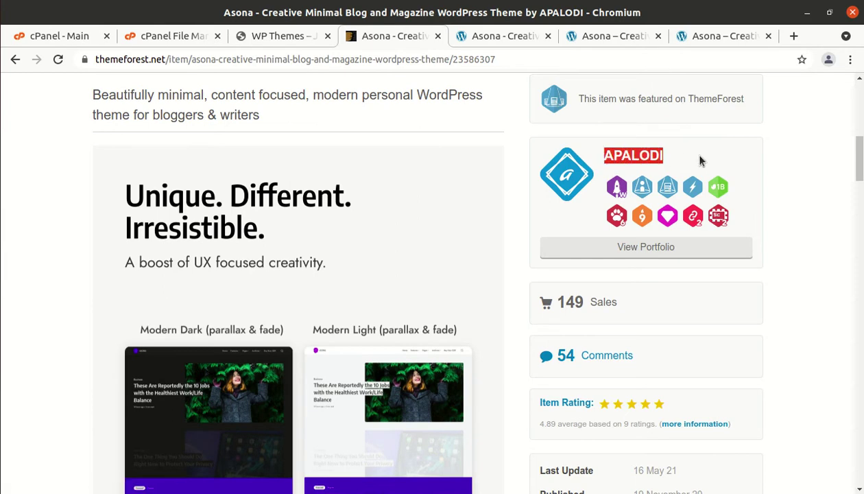
scroll(699, 160, up, 1)
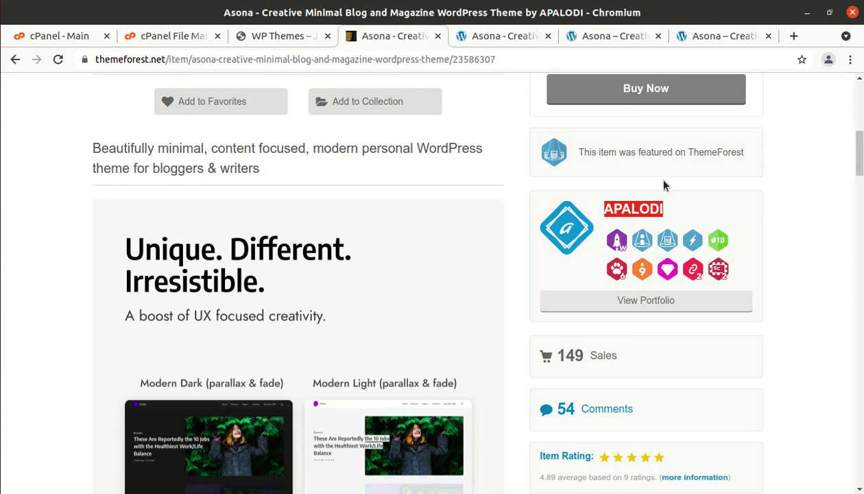
Highlight the item dates, ending on the Last Update date 16 May 21
scroll(663, 184, down, 3)
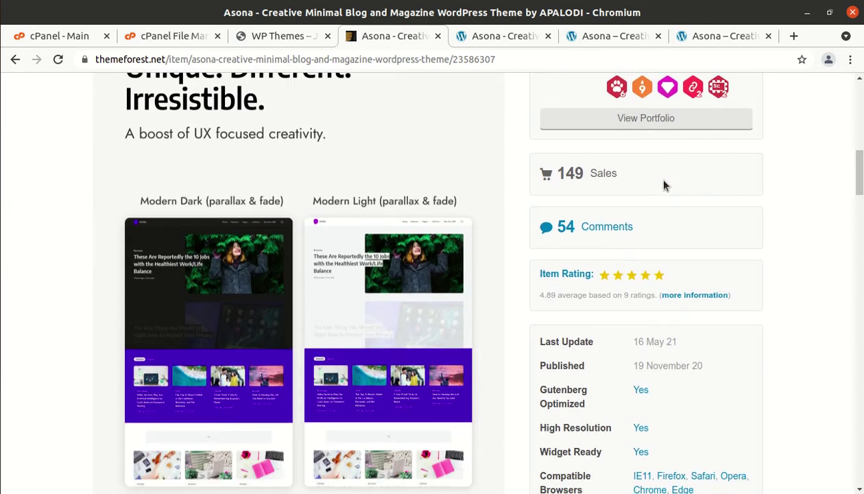
scroll(663, 184, down, 2)
drag(715, 264, 623, 265)
click(709, 243)
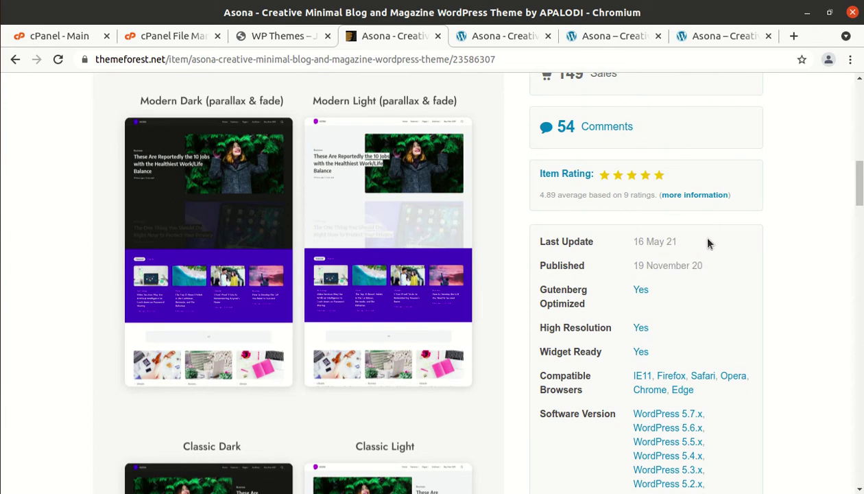
drag(709, 243, 634, 245)
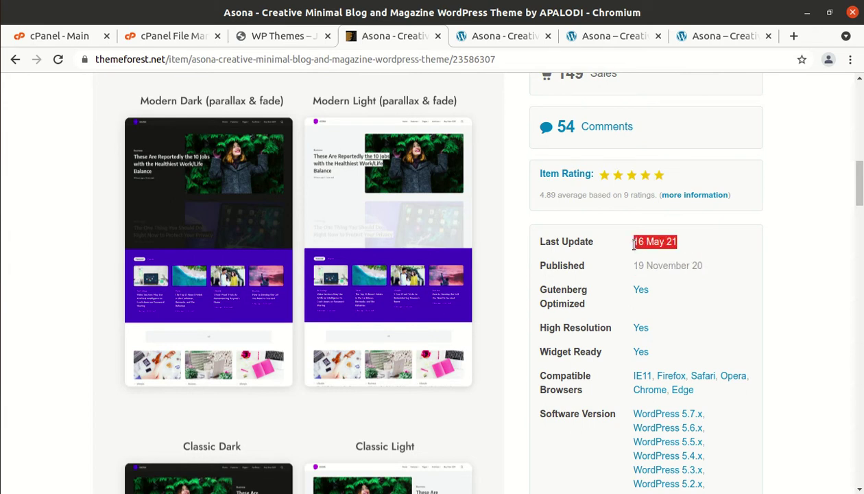
Scroll past the single-post previews and pagination types to the Excellent Support buyer reviews
scroll(638, 381, down, 4)
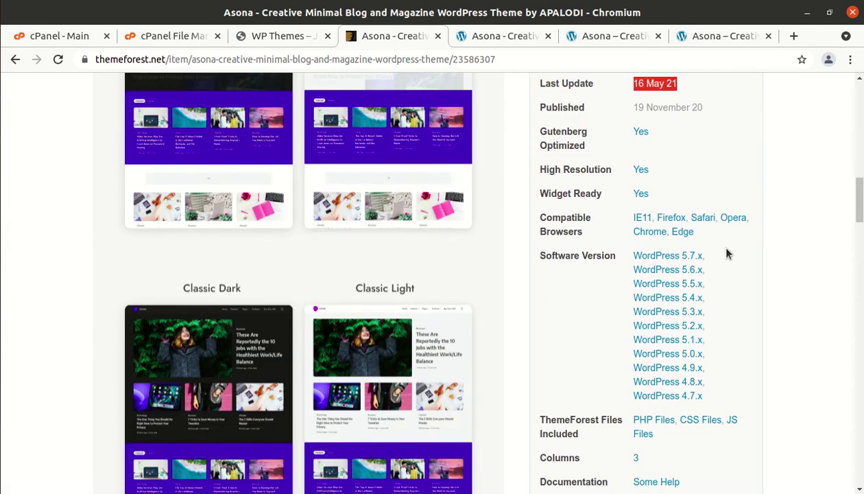
scroll(610, 343, down, 3)
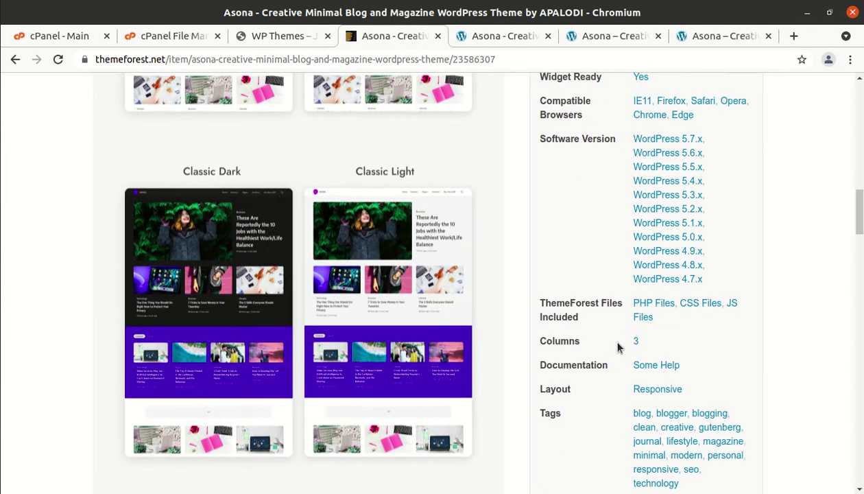
scroll(617, 348, down, 1)
scroll(618, 348, down, 5)
scroll(617, 348, down, 5)
scroll(617, 348, down, 4)
scroll(617, 348, down, 3)
scroll(618, 348, up, 4)
scroll(617, 348, down, 6)
scroll(617, 348, down, 4)
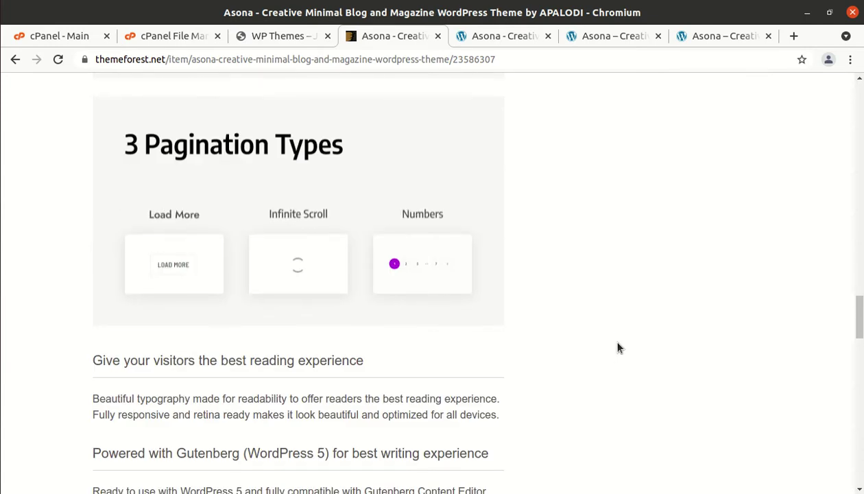
scroll(618, 348, down, 3)
scroll(618, 348, down, 2)
scroll(617, 347, down, 2)
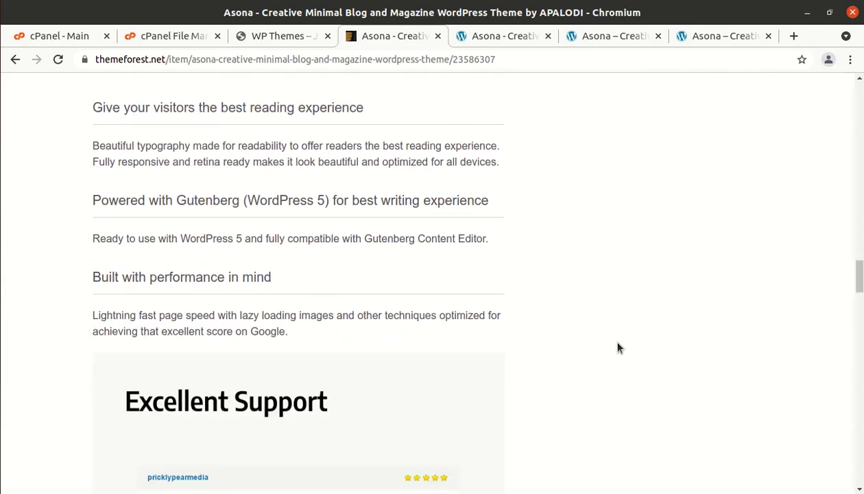
scroll(617, 348, down, 2)
scroll(617, 348, down, 2)
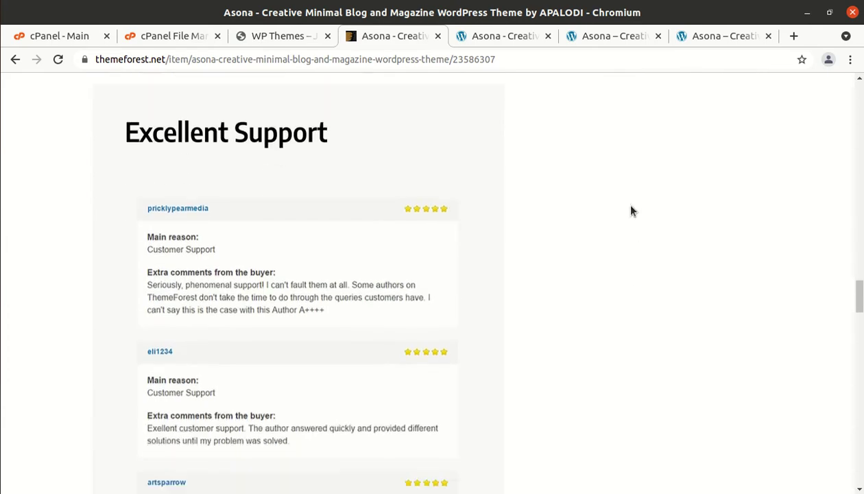
Open the live light-style Asona demo homepage and scroll through it
click(513, 43)
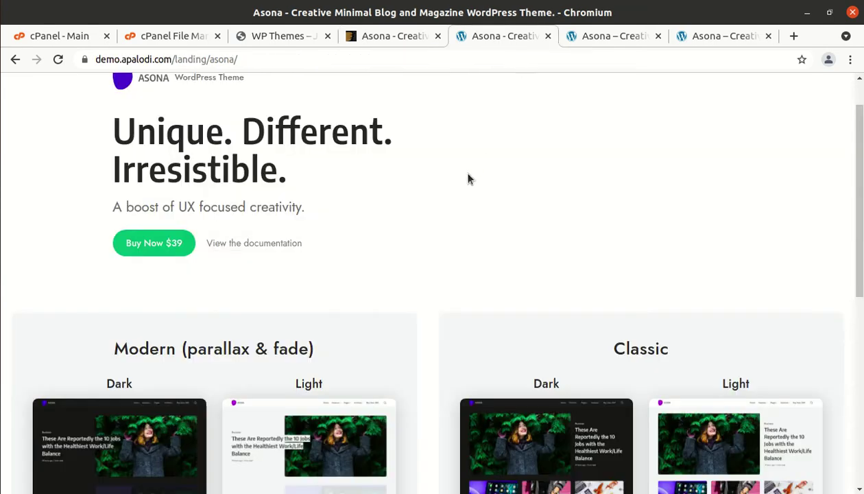
scroll(467, 179, down, 3)
click(589, 39)
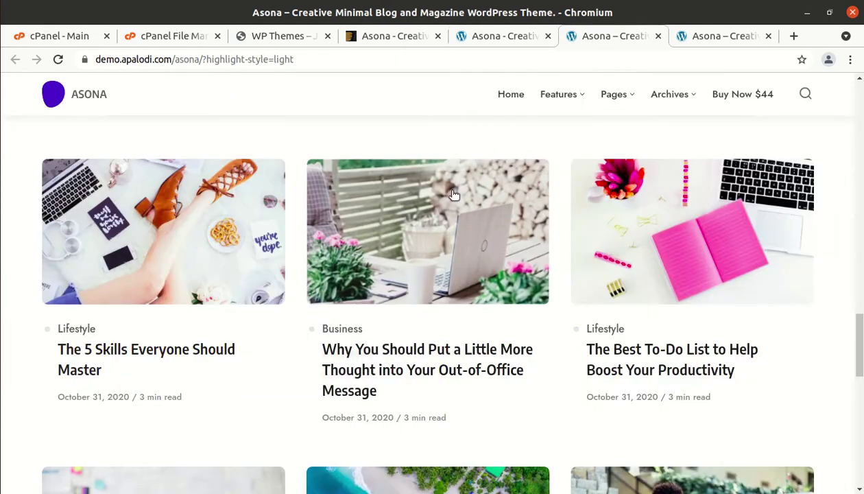
scroll(454, 195, up, 5)
scroll(453, 195, up, 5)
scroll(454, 195, up, 3)
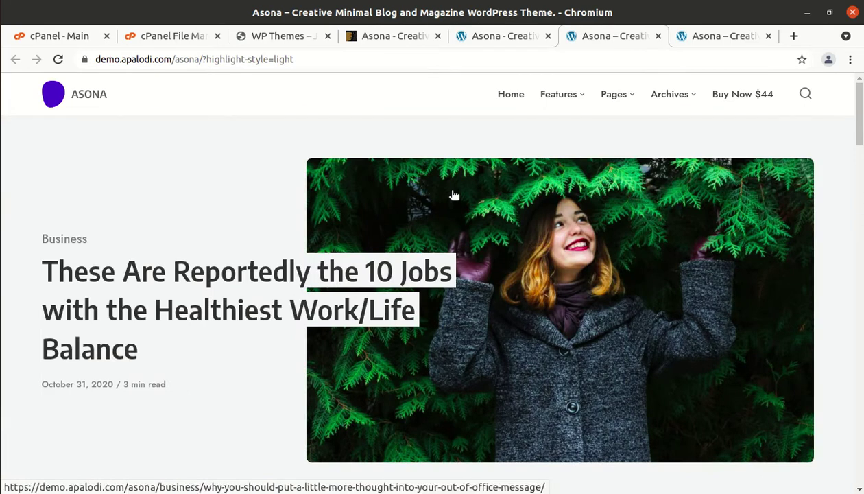
scroll(335, 214, down, 3)
scroll(335, 214, down, 3)
scroll(335, 214, down, 2)
scroll(354, 286, up, 3)
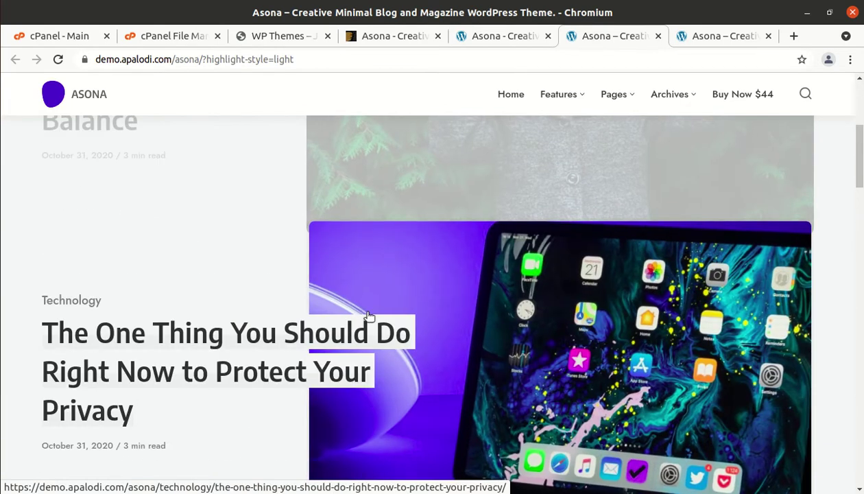
Open the privacy protection demo article and read through it
click(367, 318)
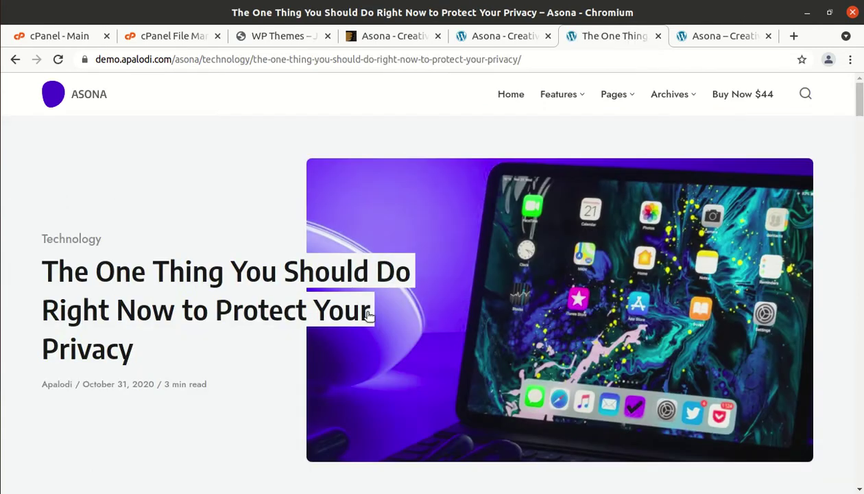
scroll(368, 314, down, 2)
scroll(368, 314, down, 1)
scroll(369, 315, down, 2)
scroll(368, 314, down, 1)
scroll(369, 314, up, 6)
scroll(368, 314, down, 6)
scroll(368, 314, down, 2)
scroll(369, 314, down, 3)
scroll(369, 316, down, 4)
scroll(368, 316, down, 6)
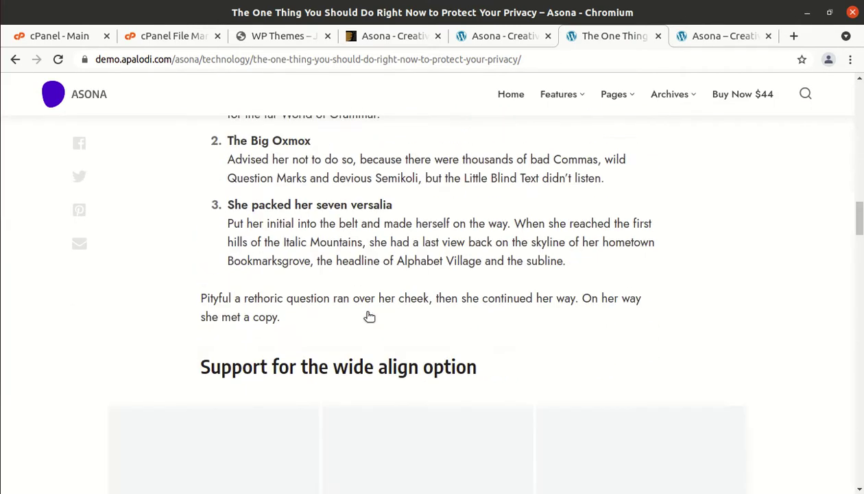
scroll(368, 316, down, 2)
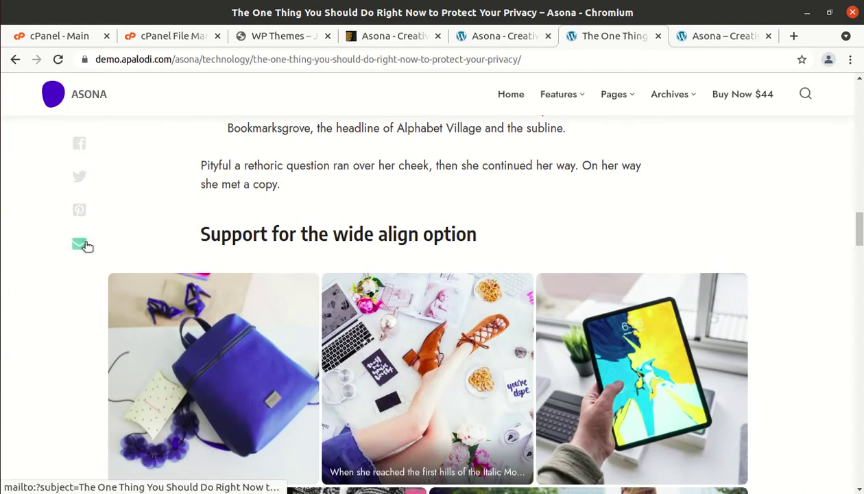
scroll(103, 242, down, 4)
scroll(103, 242, down, 5)
scroll(103, 241, down, 4)
scroll(103, 241, down, 4)
scroll(103, 241, up, 4)
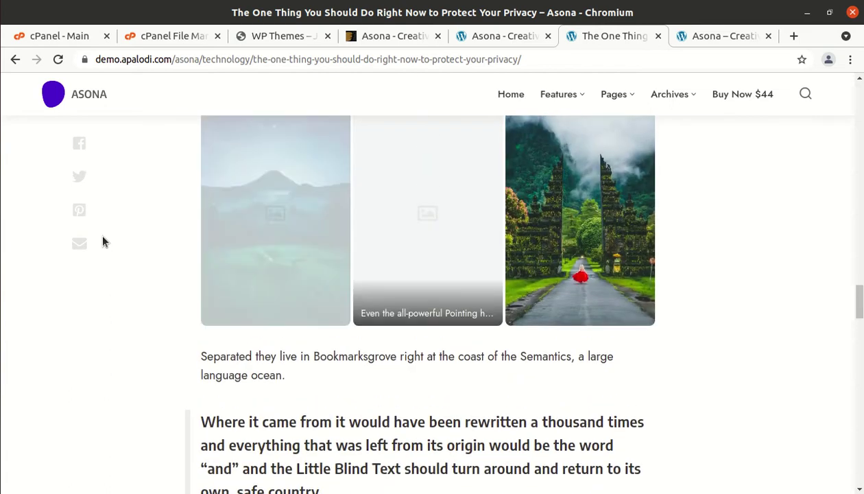
scroll(432, 248, down, 1)
scroll(433, 248, down, 4)
scroll(432, 248, up, 2)
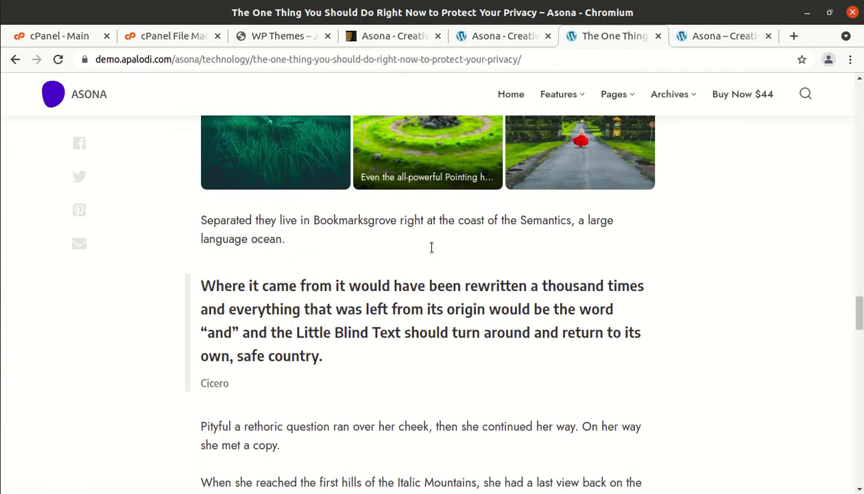
scroll(432, 248, up, 6)
scroll(432, 248, up, 5)
scroll(432, 247, up, 5)
scroll(431, 247, up, 10)
scroll(431, 247, down, 2)
scroll(432, 247, down, 5)
scroll(431, 247, down, 4)
scroll(431, 248, down, 5)
scroll(431, 248, down, 3)
scroll(432, 248, down, 2)
scroll(432, 247, down, 2)
scroll(432, 251, down, 2)
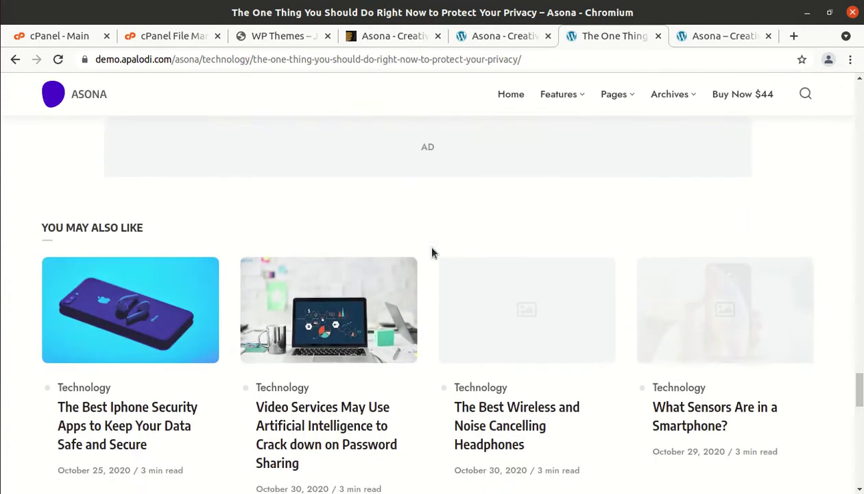
scroll(432, 251, up, 4)
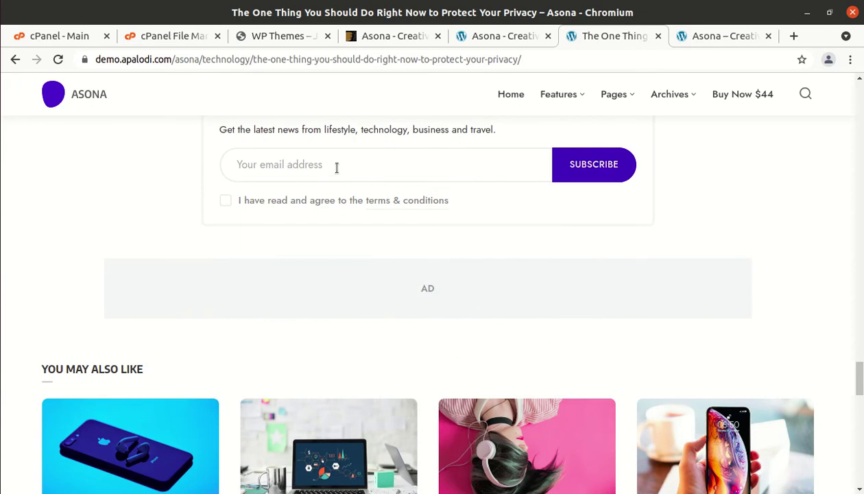
scroll(473, 166, down, 3)
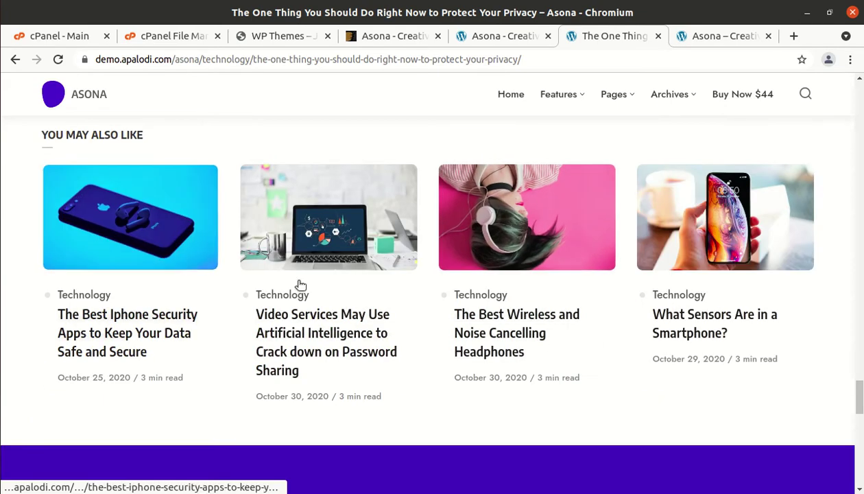
Open the related Video Services article and read through it
click(313, 331)
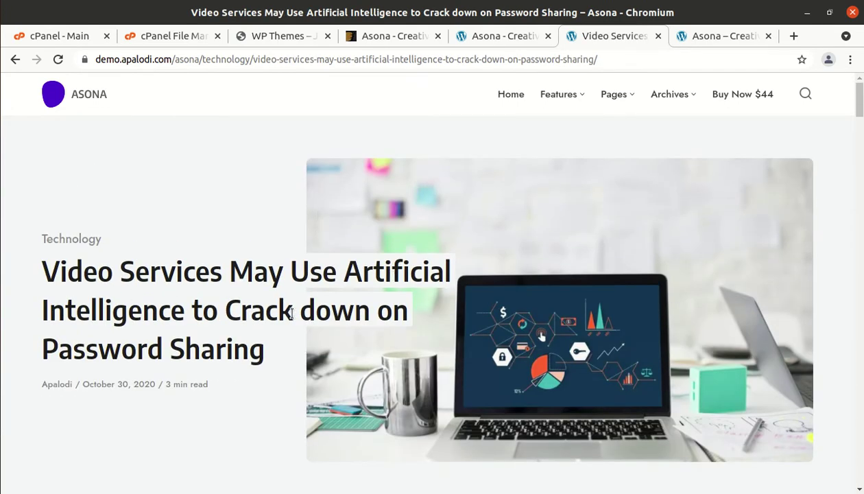
scroll(236, 308, down, 2)
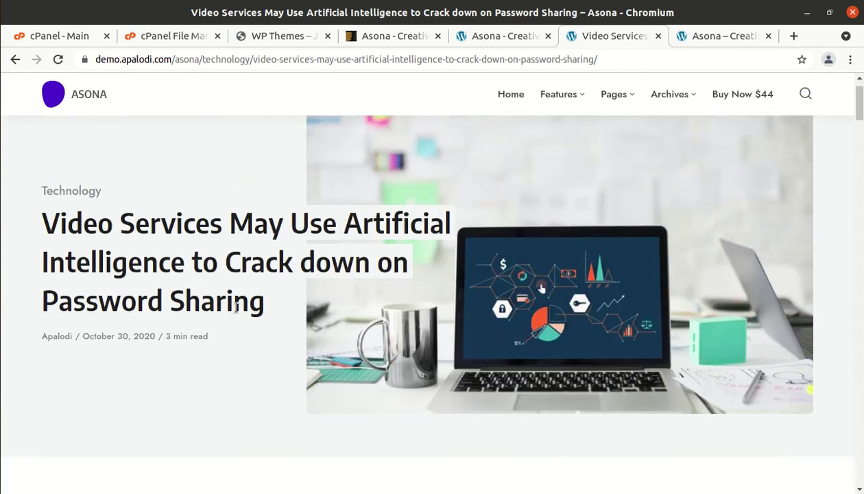
scroll(235, 309, up, 2)
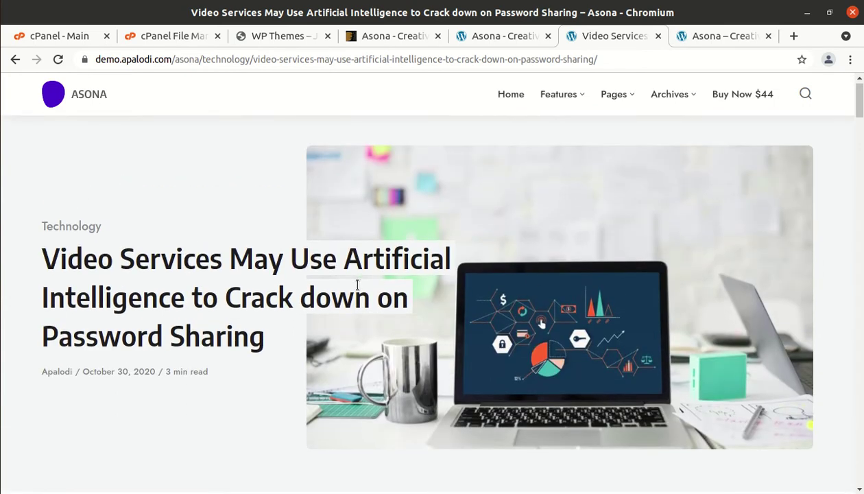
drag(445, 259, 323, 258)
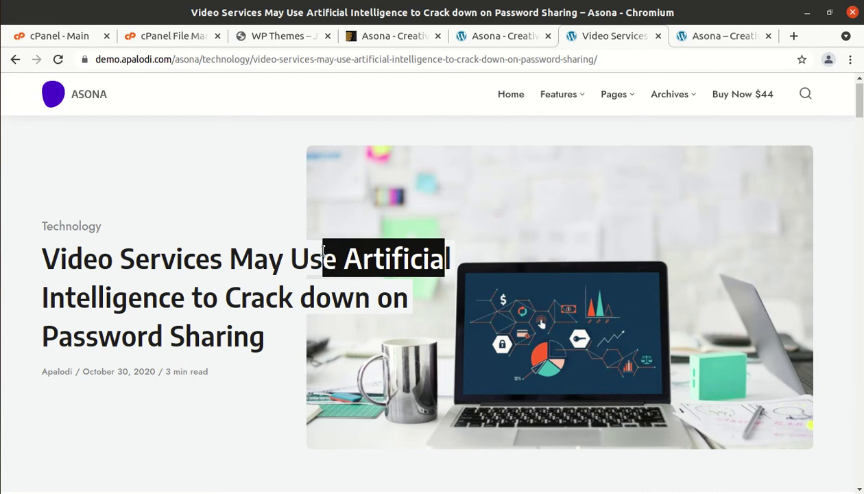
scroll(343, 340, down, 1)
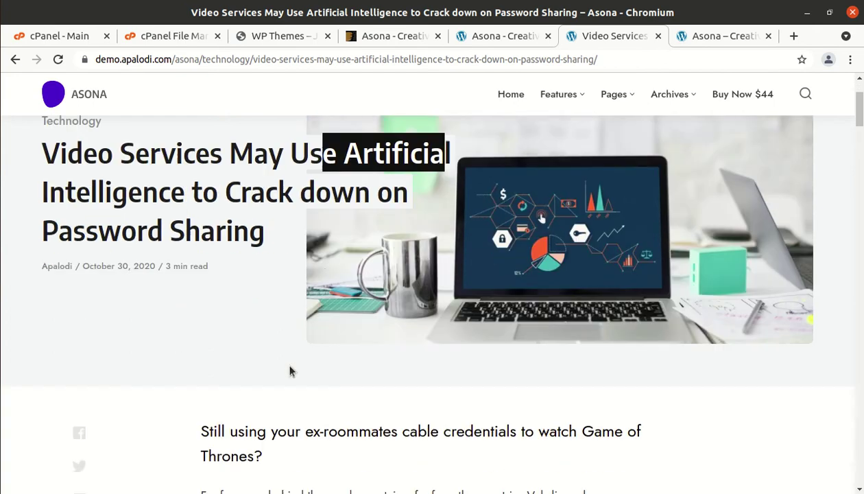
scroll(289, 370, down, 2)
scroll(290, 371, down, 2)
scroll(289, 370, down, 5)
scroll(289, 370, down, 5)
scroll(290, 367, down, 2)
scroll(290, 367, down, 5)
scroll(290, 367, down, 5)
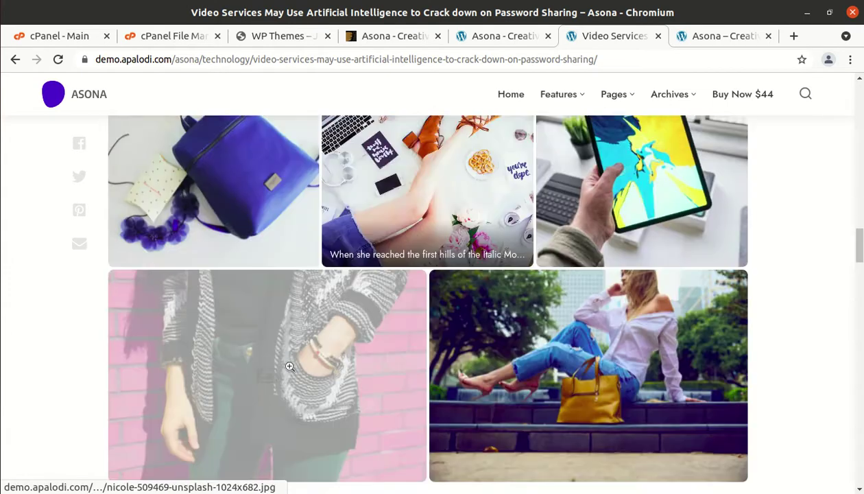
scroll(290, 367, down, 5)
scroll(290, 366, down, 3)
scroll(290, 367, down, 2)
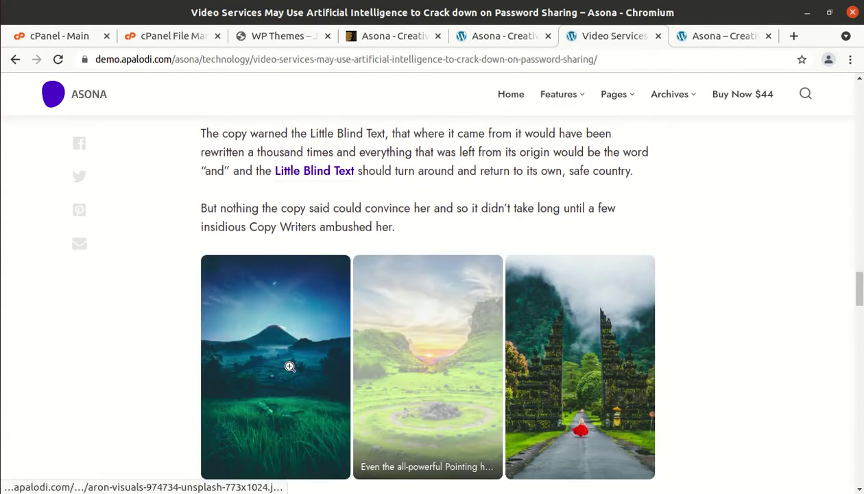
scroll(289, 367, down, 3)
scroll(289, 364, down, 4)
scroll(289, 368, down, 5)
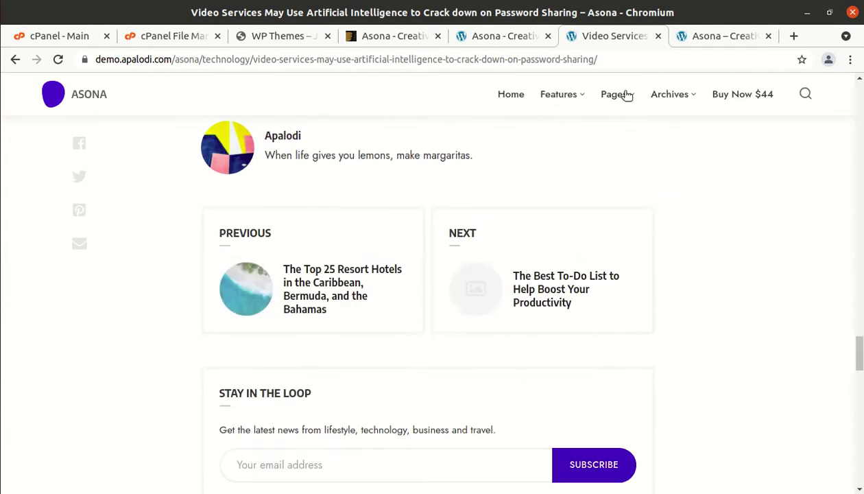
Switch to the dark classic Asona demo homepage and scroll down it
click(692, 36)
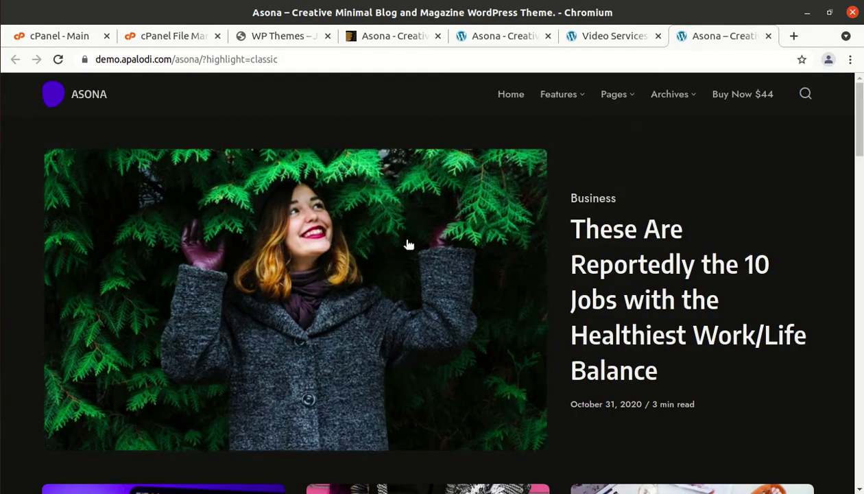
scroll(408, 245, down, 2)
scroll(408, 245, down, 4)
scroll(408, 245, down, 2)
scroll(408, 245, down, 3)
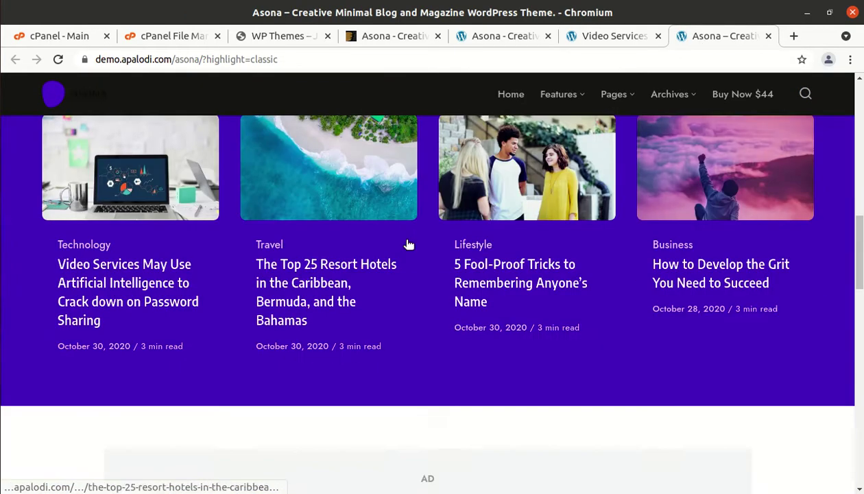
scroll(408, 245, down, 2)
scroll(408, 245, down, 3)
scroll(408, 245, down, 3)
Read The Best To-Do List article, then show the WP Themes site's Hello world! page
click(382, 226)
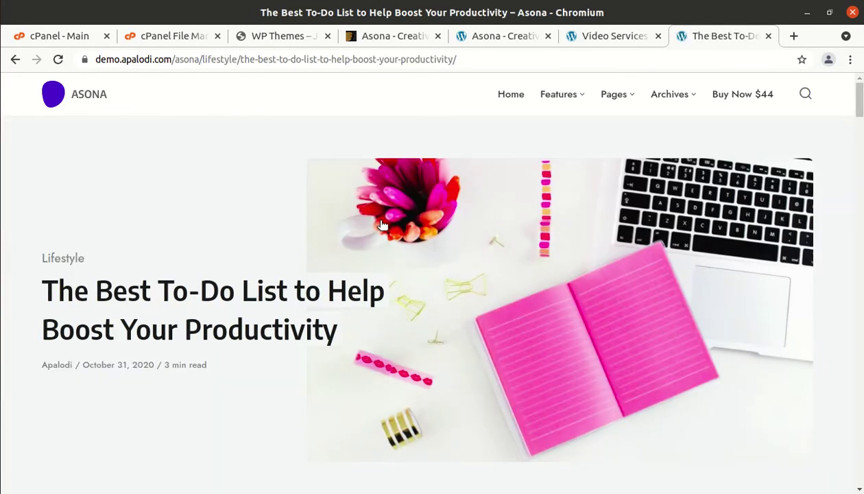
scroll(260, 276, down, 2)
scroll(259, 276, down, 3)
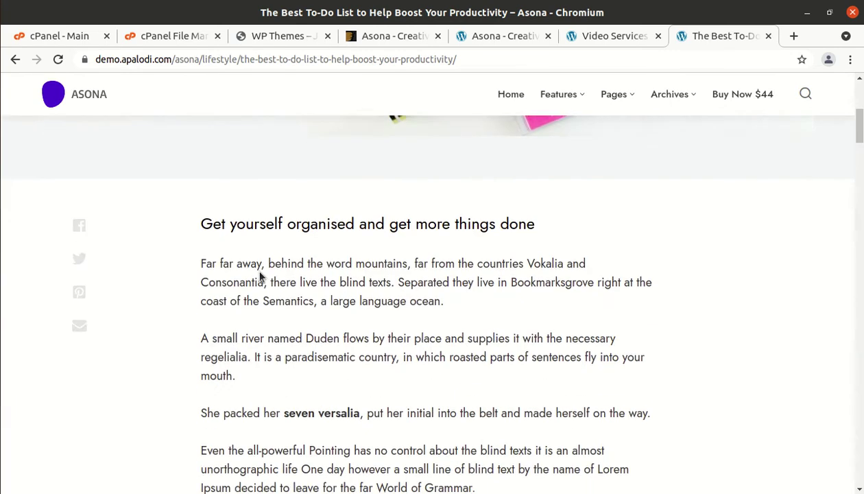
scroll(259, 276, down, 1)
scroll(260, 276, down, 5)
scroll(259, 272, down, 2)
scroll(260, 272, down, 5)
scroll(259, 272, down, 1)
scroll(260, 272, down, 5)
scroll(259, 271, down, 4)
scroll(260, 272, down, 3)
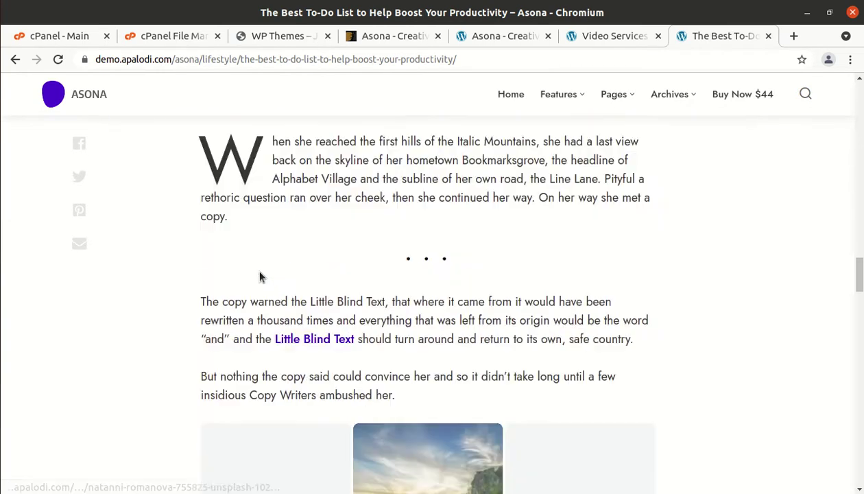
click(484, 40)
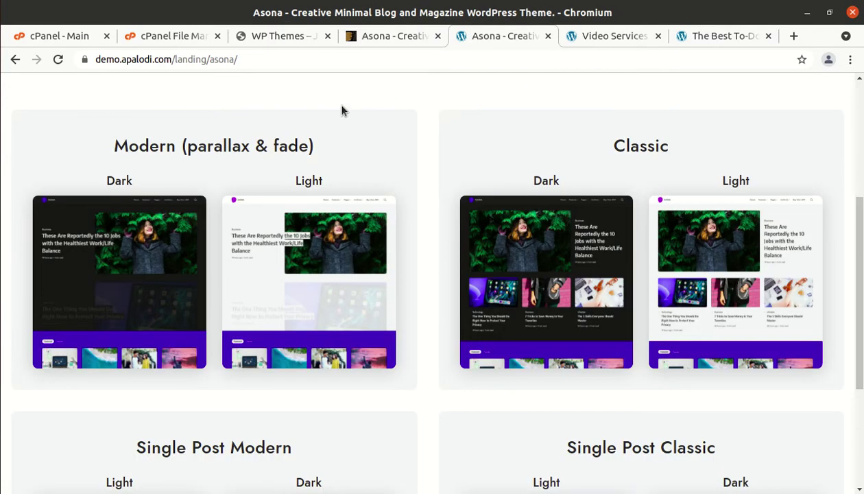
click(277, 43)
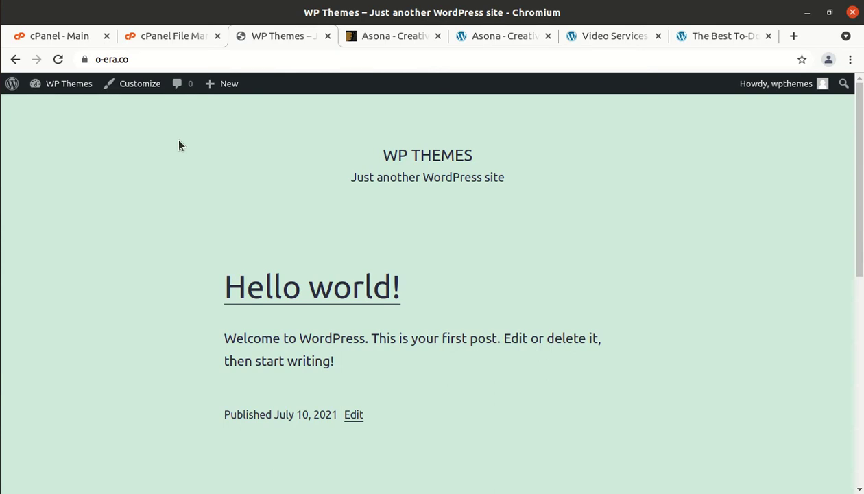
scroll(178, 145, down, 3)
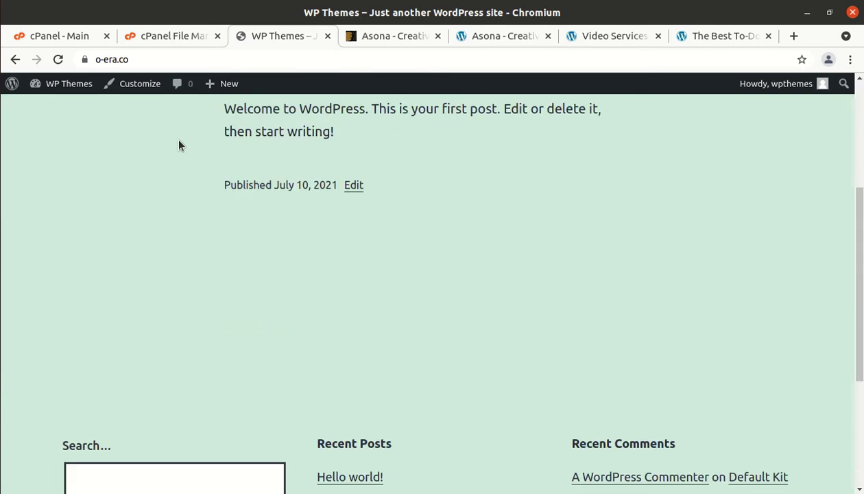
scroll(178, 146, down, 3)
scroll(178, 146, up, 2)
scroll(179, 146, up, 4)
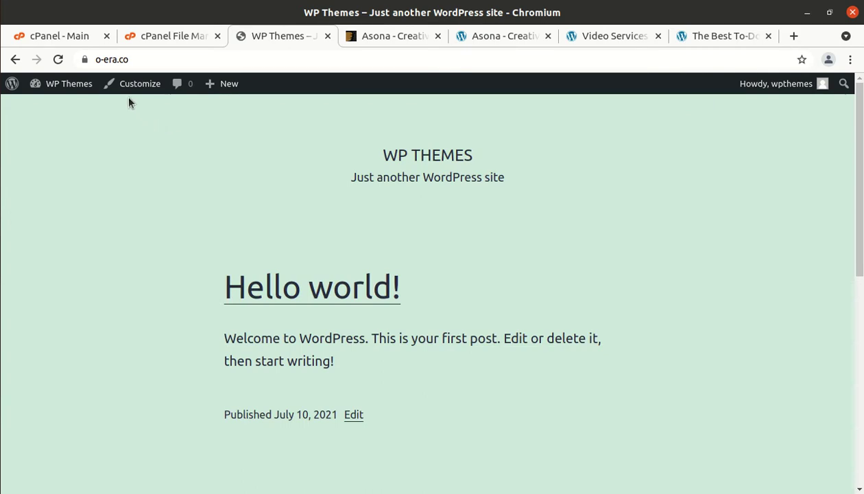
key(alt+Tab)
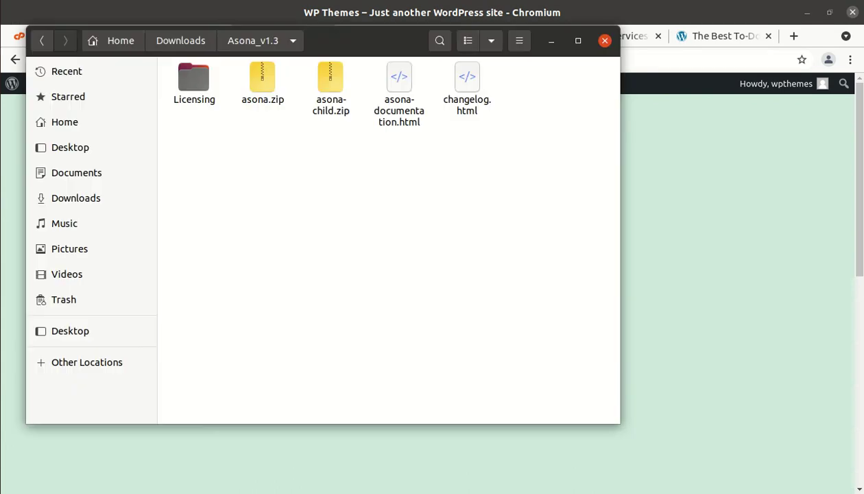
click(196, 87)
click(261, 96)
click(328, 112)
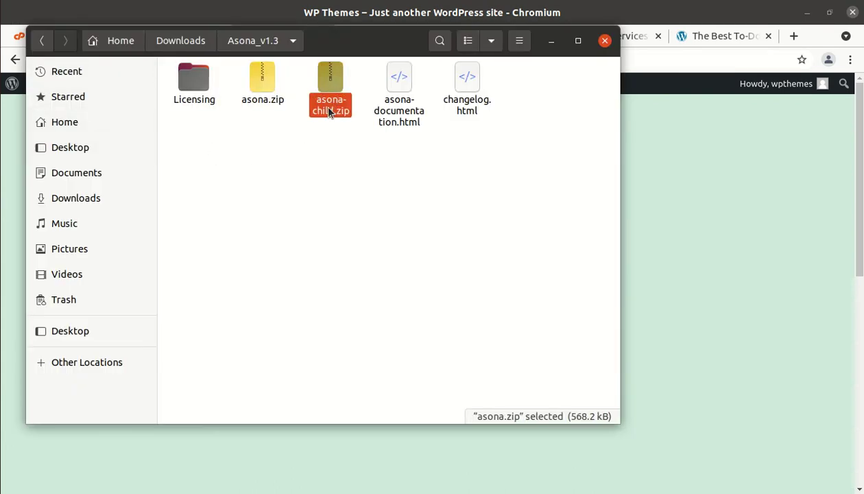
click(400, 116)
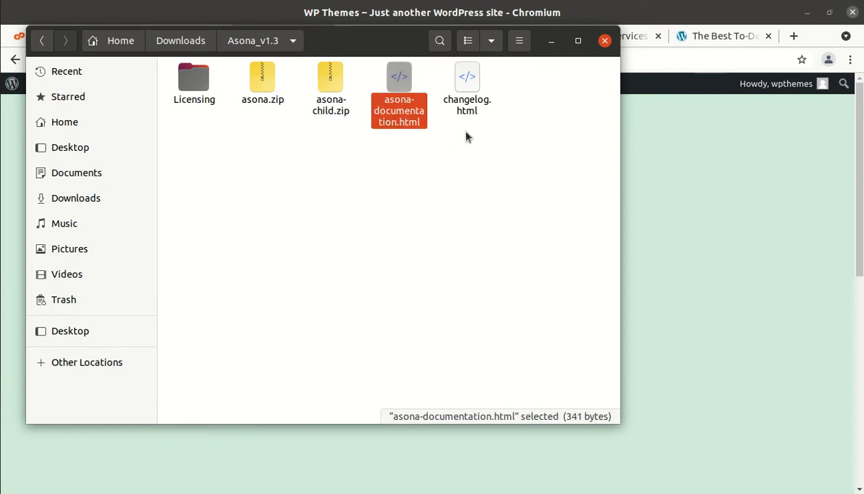
click(469, 104)
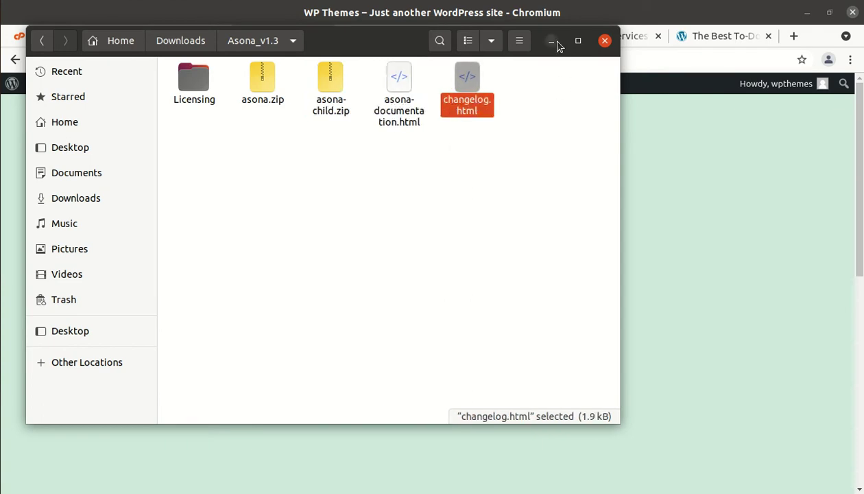
click(263, 86)
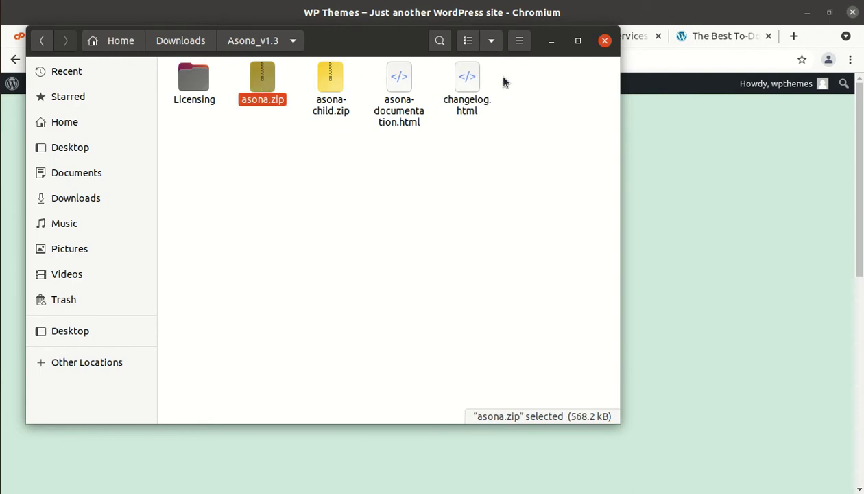
click(553, 41)
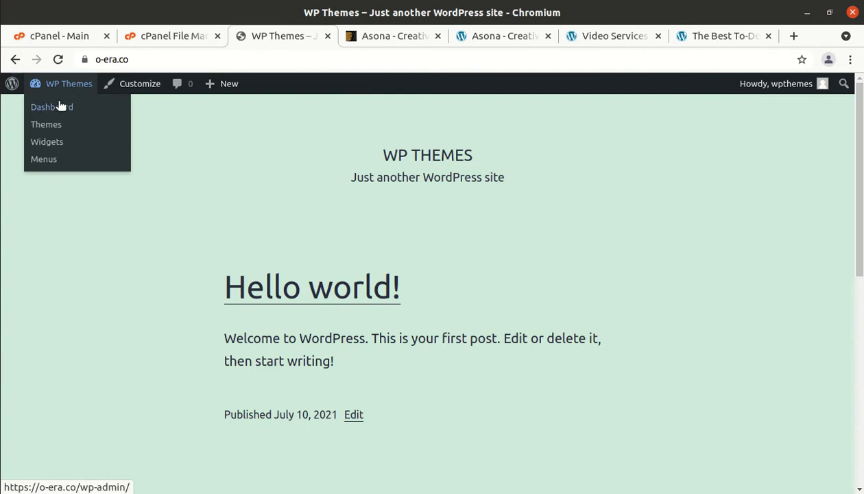
Go to Appearance > Themes > Add New and reveal the Upload Theme panel
scroll(244, 189, down, 3)
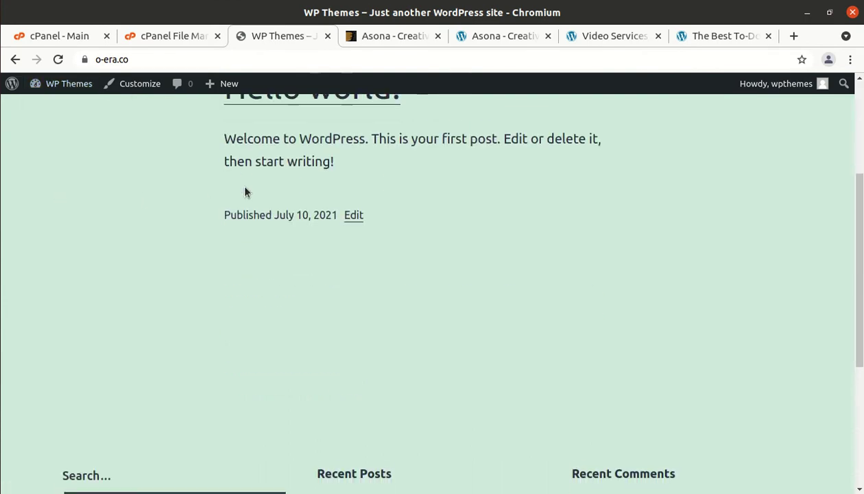
scroll(244, 189, up, 3)
mouse_move(68, 84)
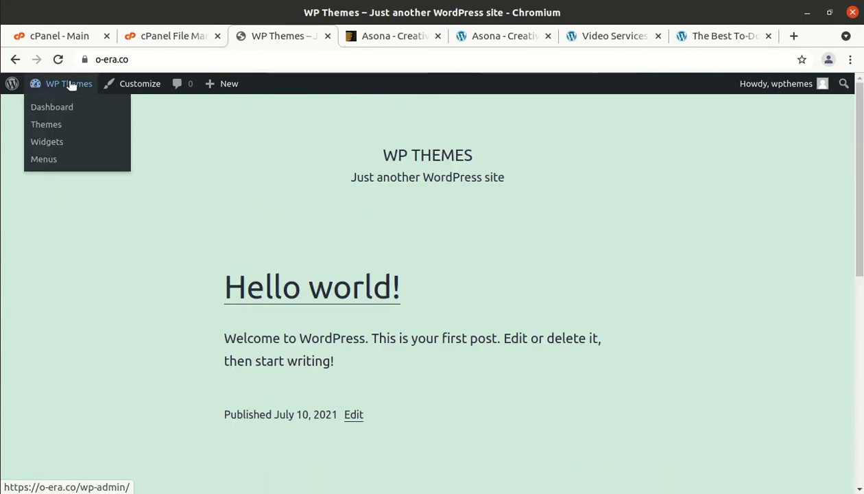
click(51, 128)
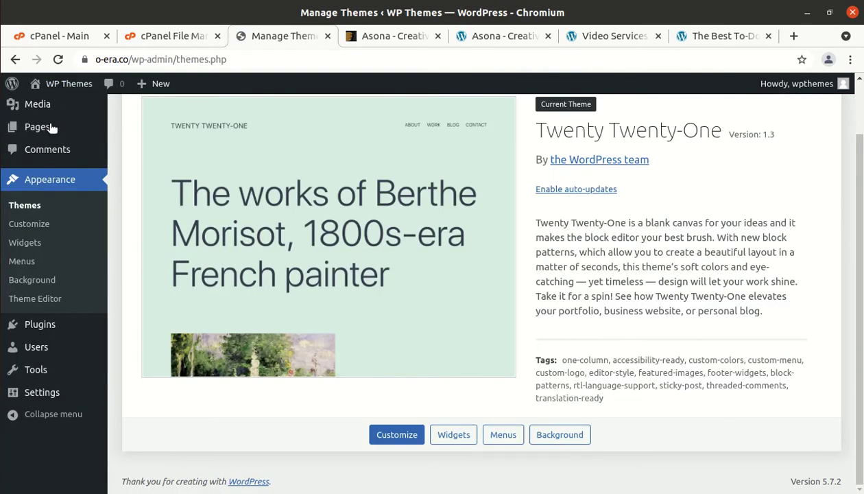
scroll(51, 128, up, 1)
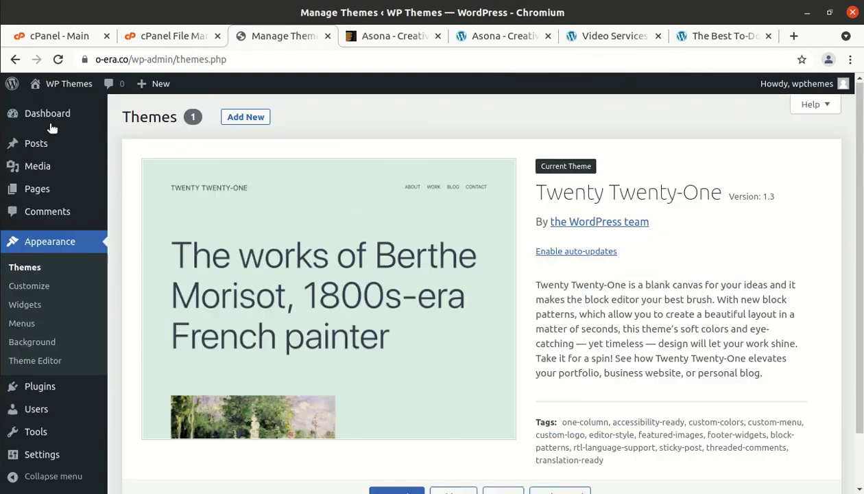
click(231, 122)
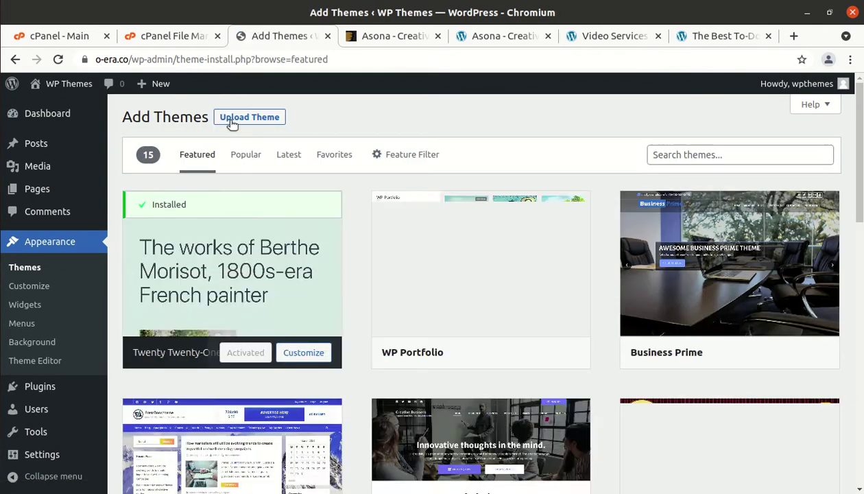
click(231, 121)
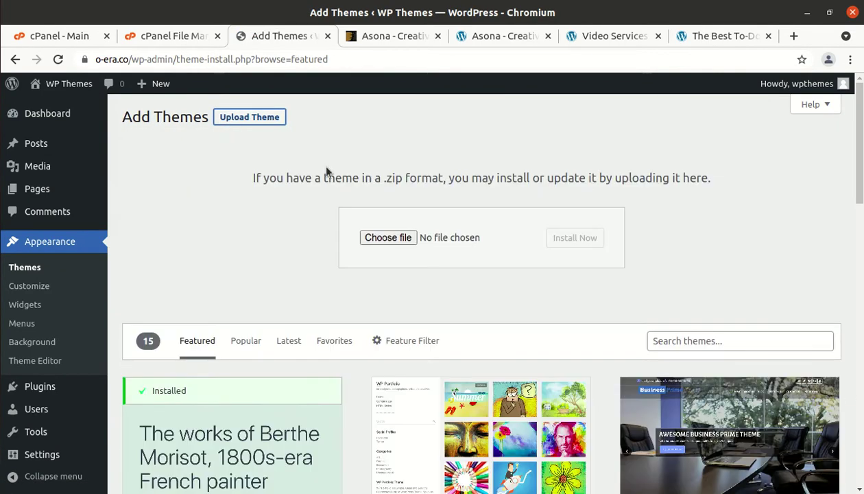
Browse to Asona_v1.3/asona.zip in the file chooser, then cancel without choosing it
click(386, 238)
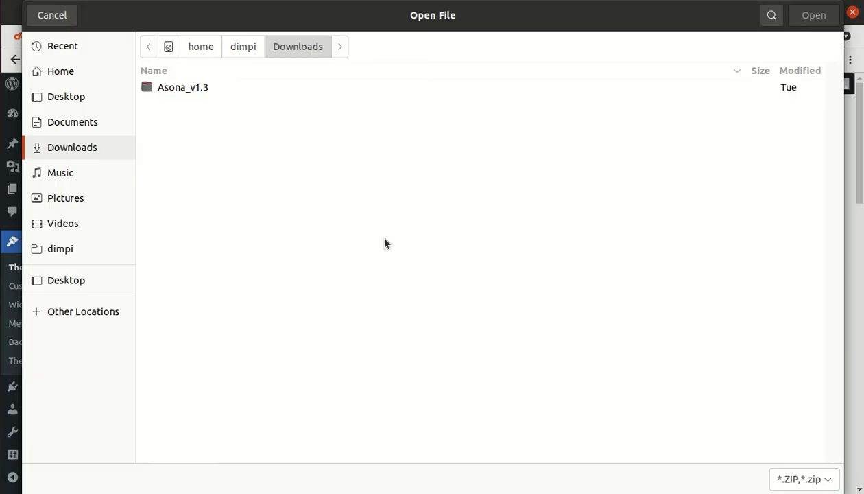
double_click(186, 86)
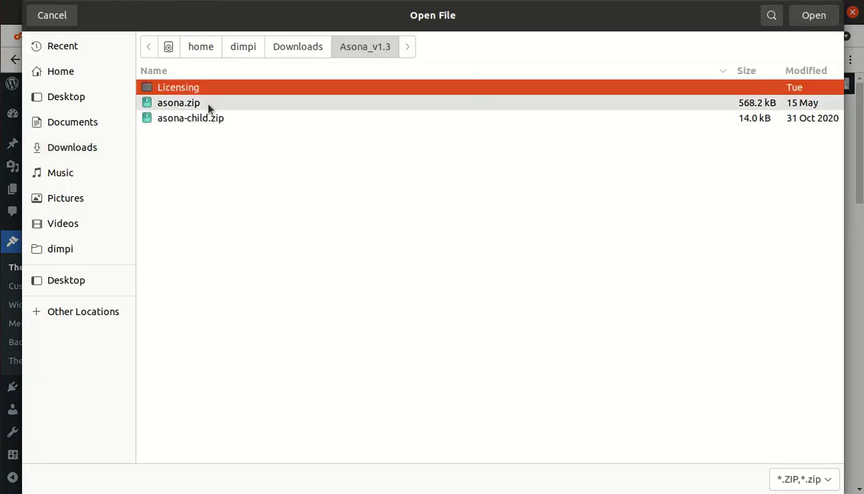
click(209, 108)
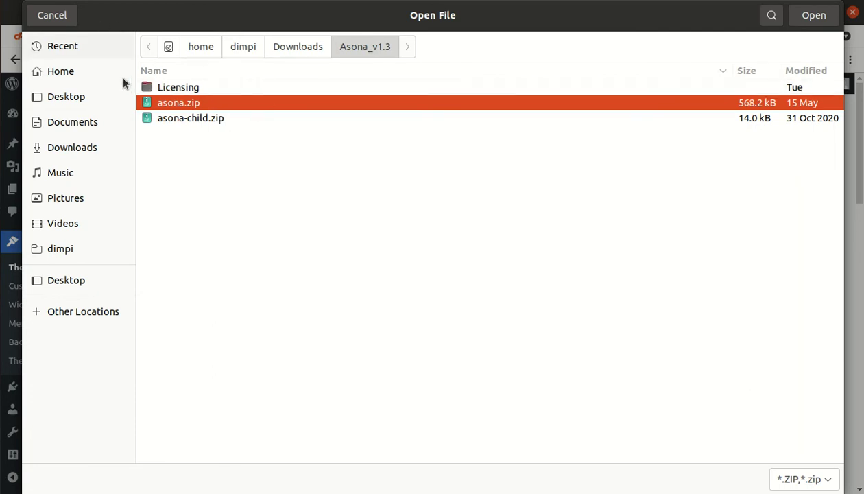
click(48, 16)
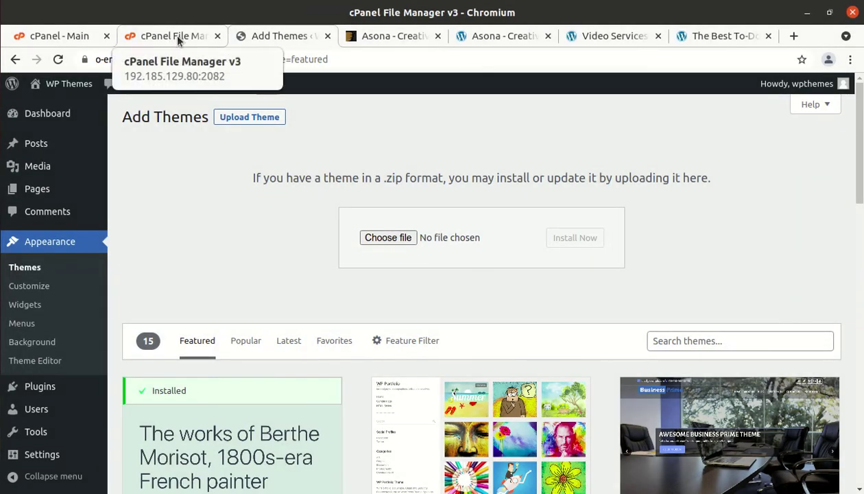
Upload Downloads/Asona_v1.3/asona.zip into wp-content/themes and select it in the listing
click(172, 37)
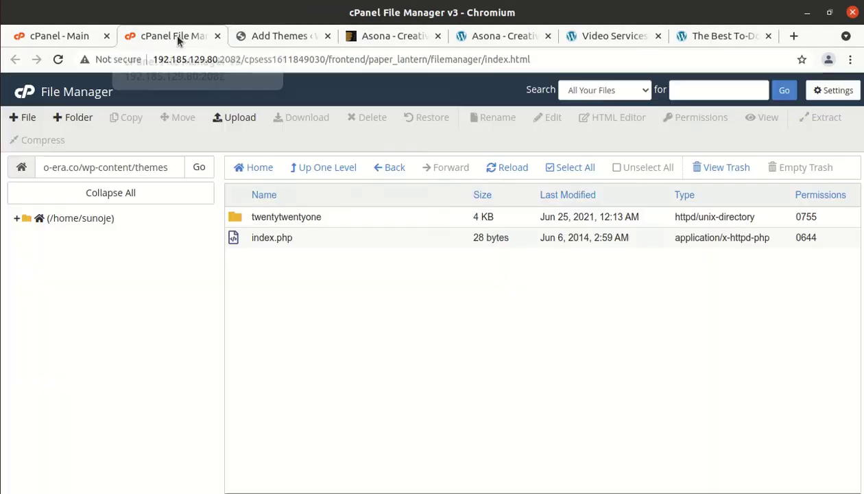
click(247, 124)
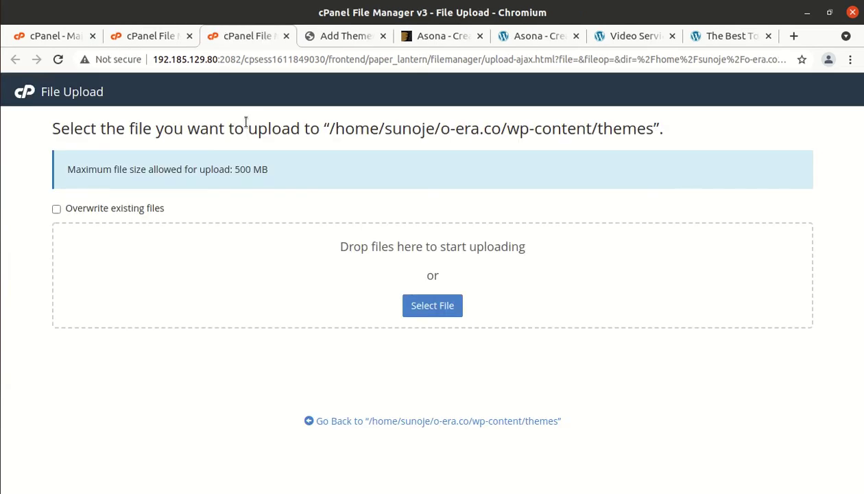
click(405, 303)
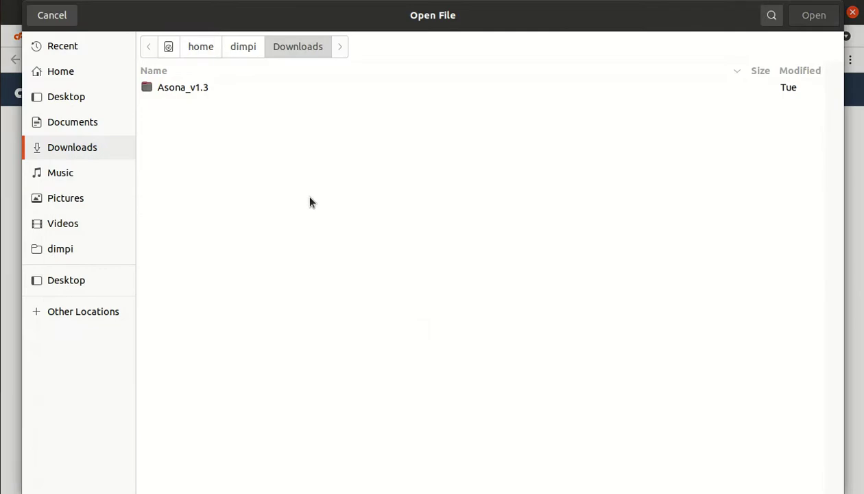
double_click(213, 88)
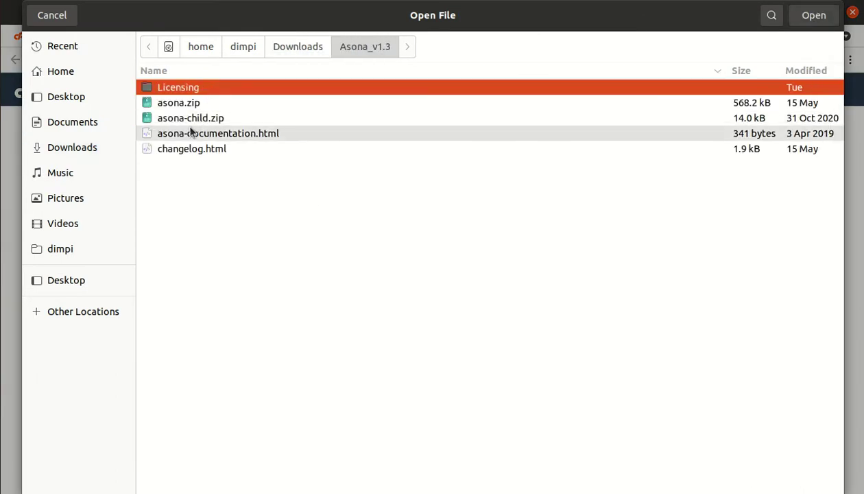
click(194, 104)
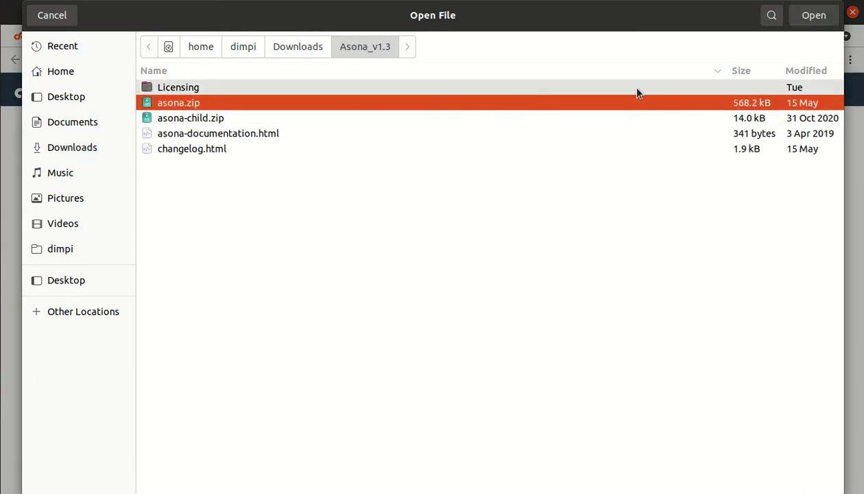
click(801, 20)
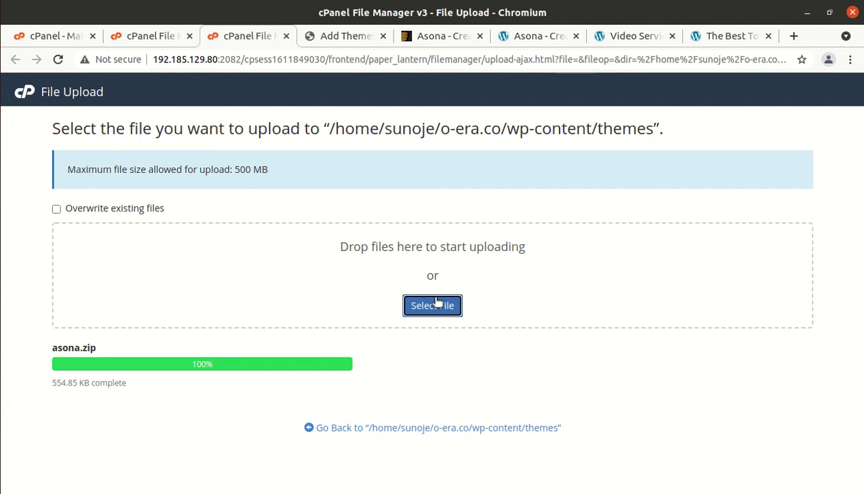
click(362, 428)
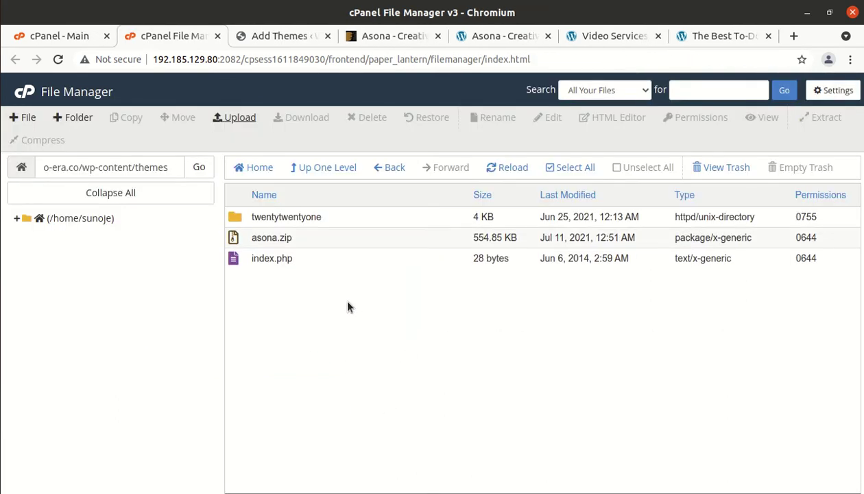
click(336, 245)
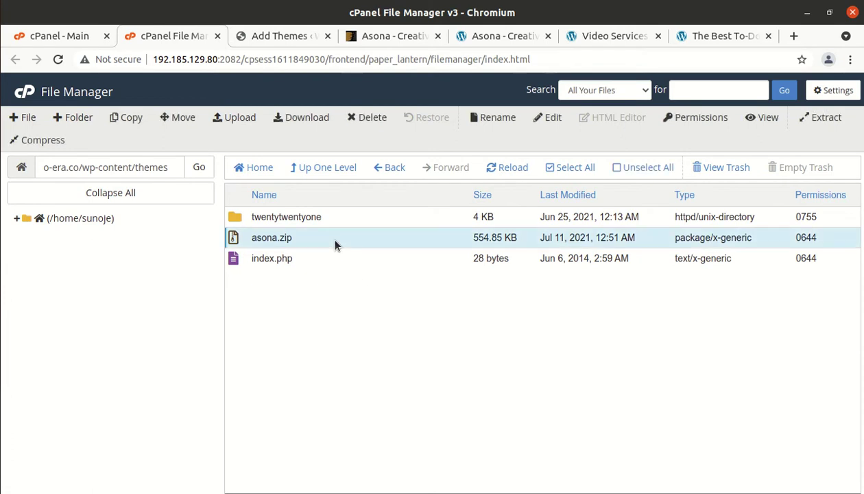
Extract asona.zip into the themes folder and inspect the new asona folder
right_click(335, 245)
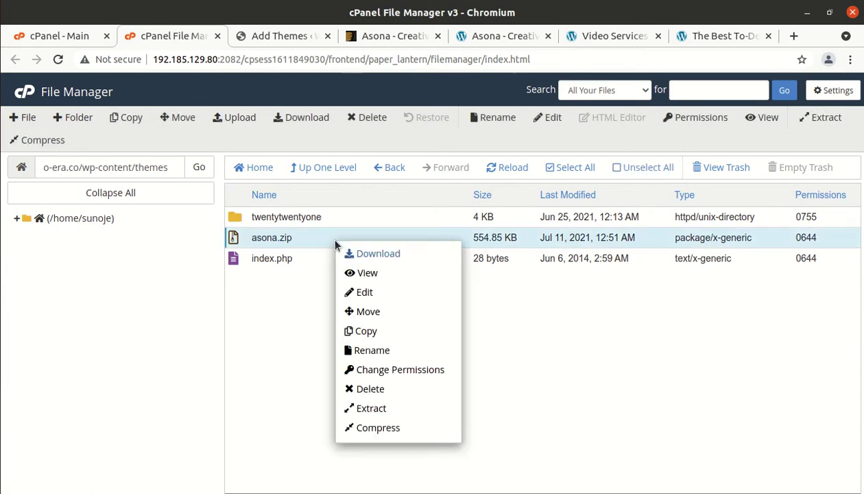
click(367, 409)
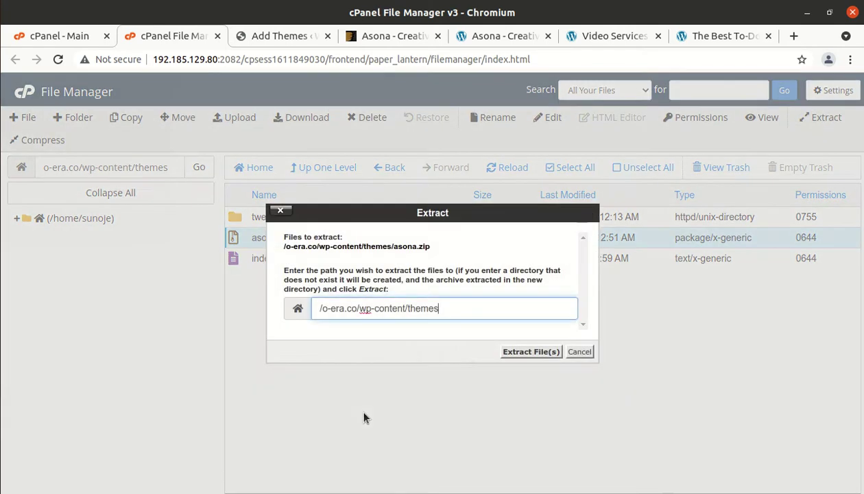
click(508, 354)
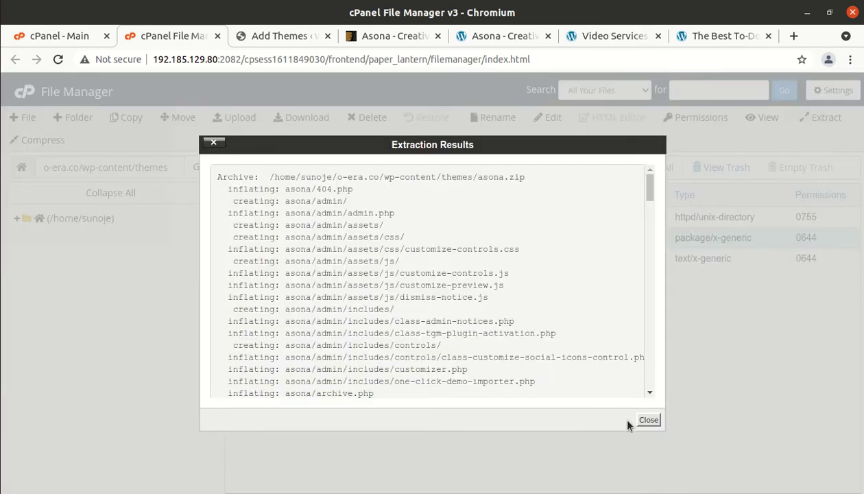
click(648, 421)
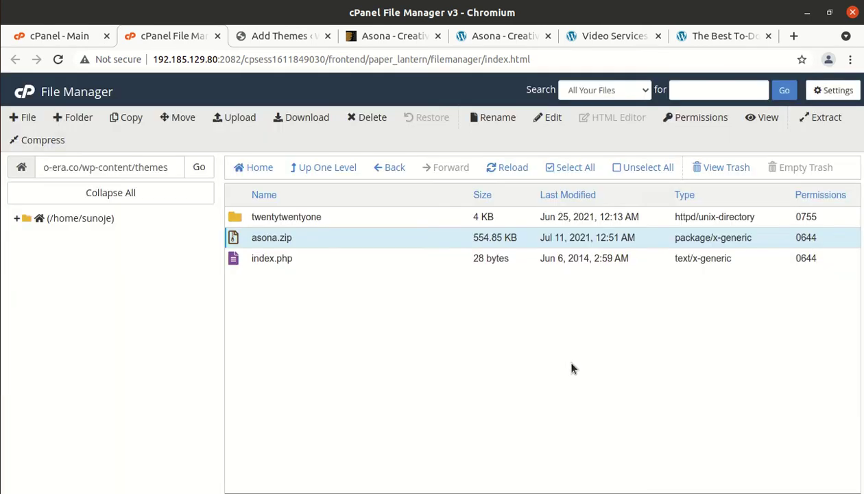
click(509, 170)
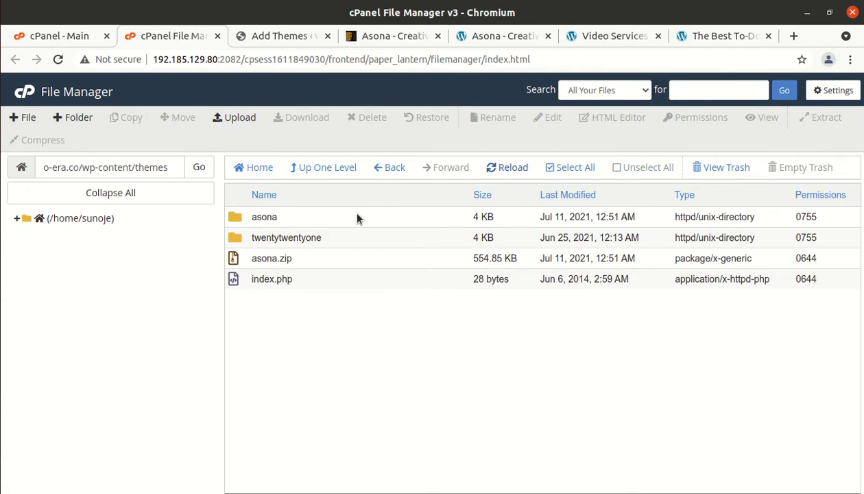
double_click(357, 218)
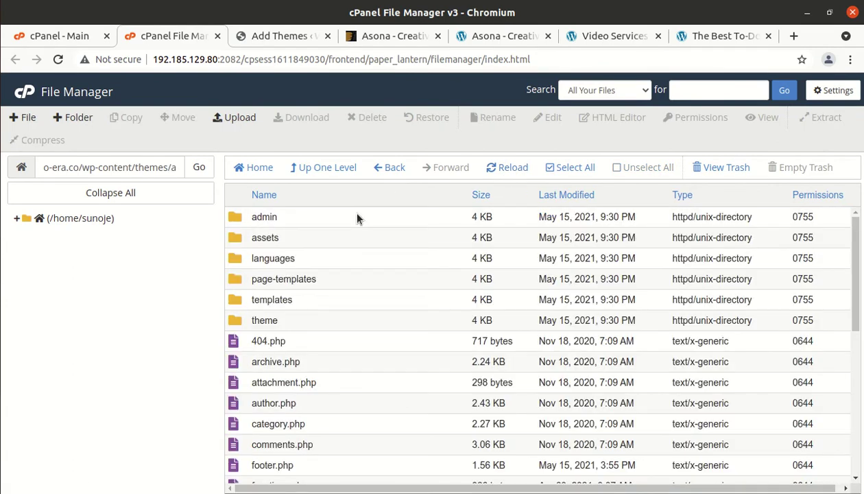
scroll(337, 272, down, 1)
scroll(337, 272, up, 1)
scroll(337, 272, down, 1)
scroll(337, 271, up, 1)
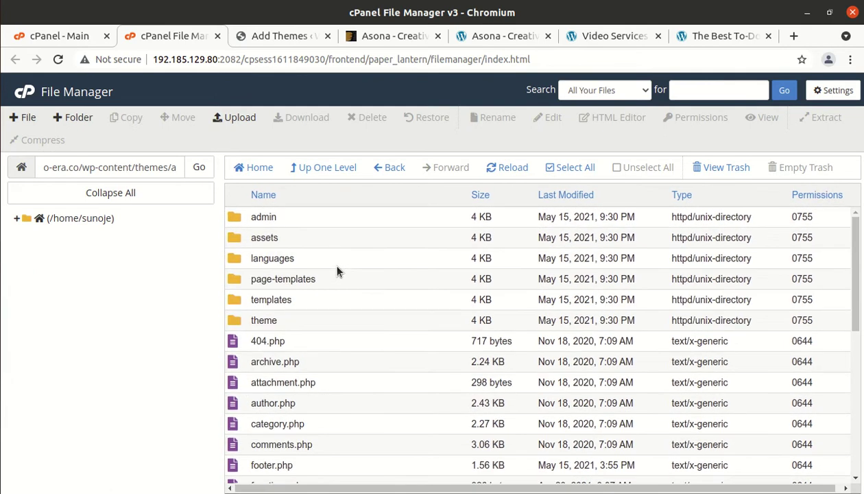
scroll(337, 272, down, 3)
scroll(337, 271, down, 5)
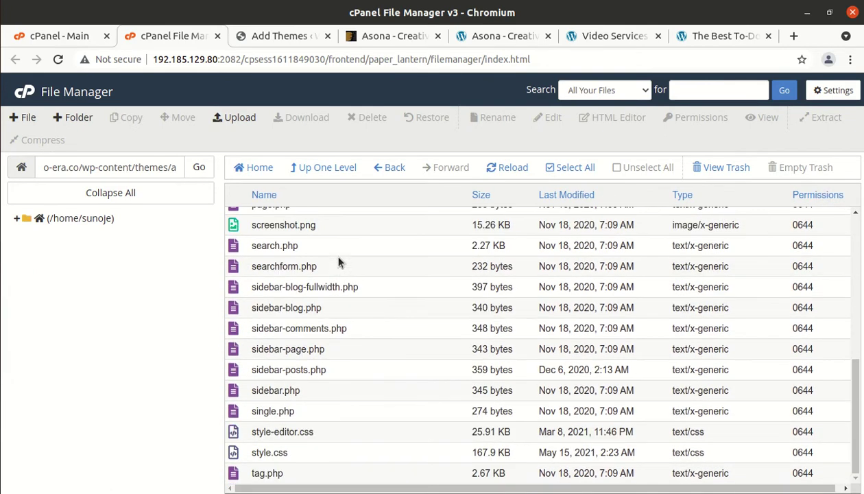
Delete the leftover asona.zip archive from the themes folder
click(330, 173)
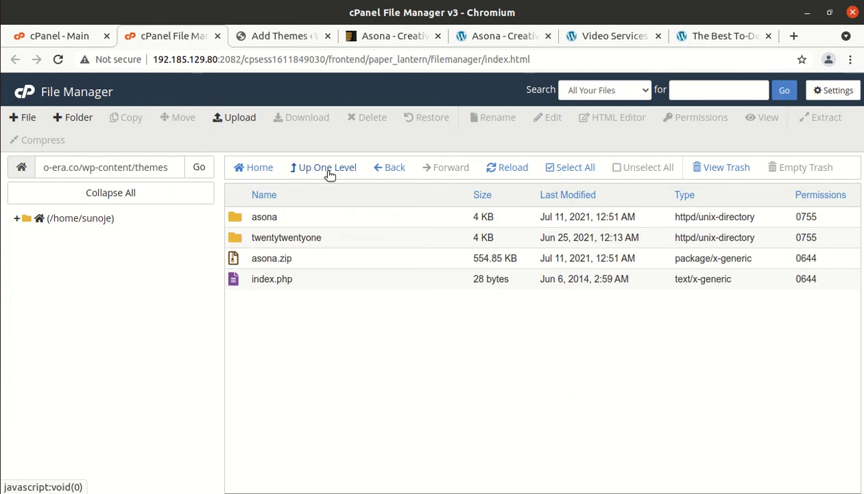
click(301, 253)
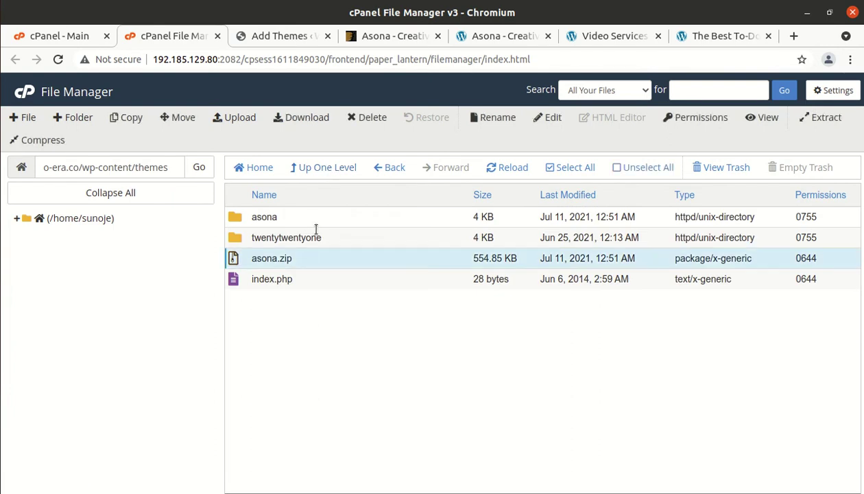
click(367, 118)
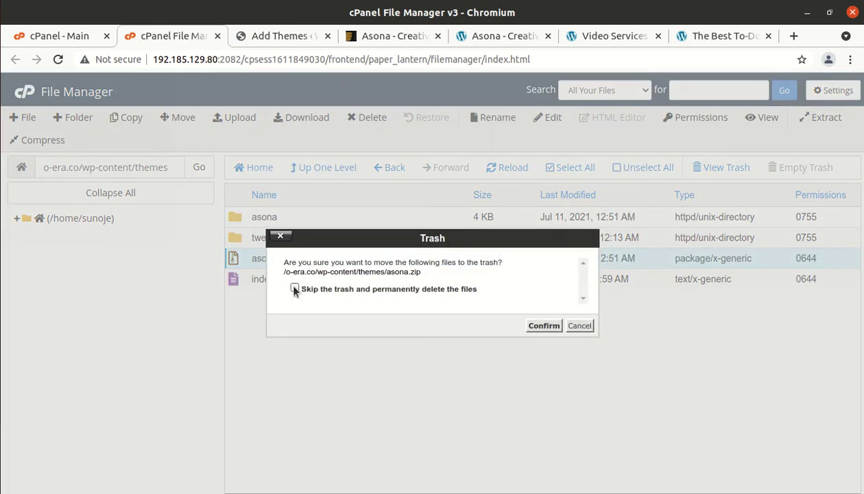
click(538, 326)
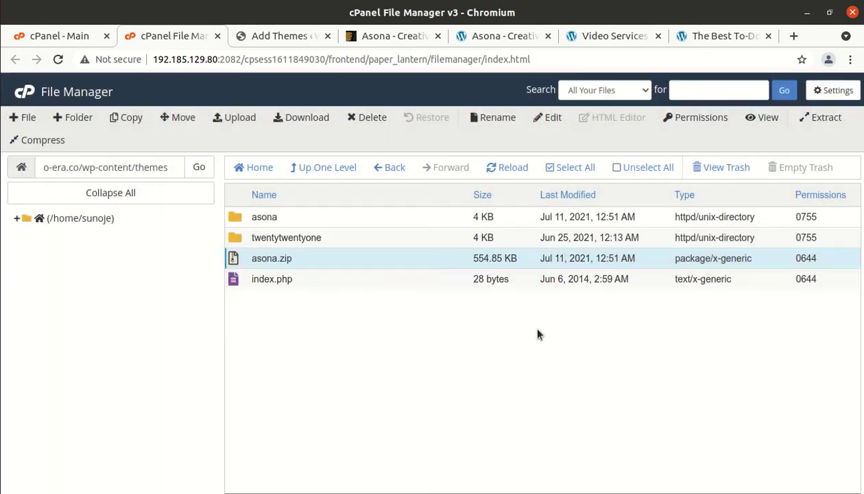
Open the installed Asona theme's details under Appearance > Themes and activate it
click(280, 36)
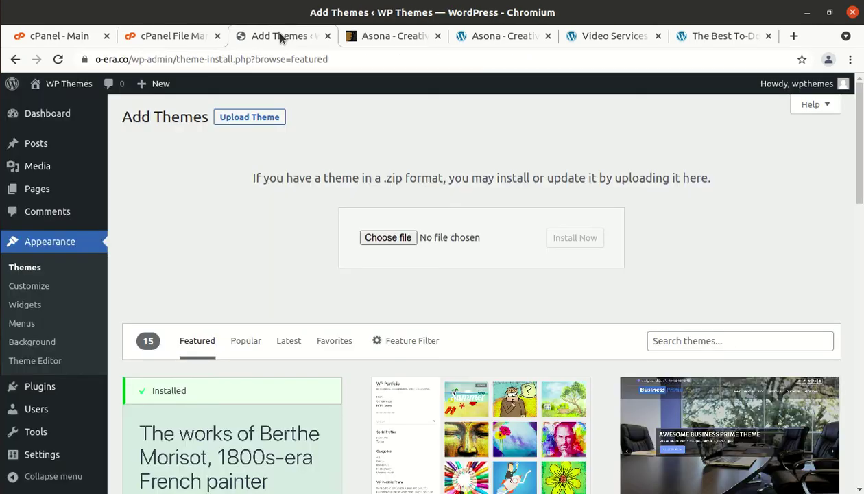
click(37, 267)
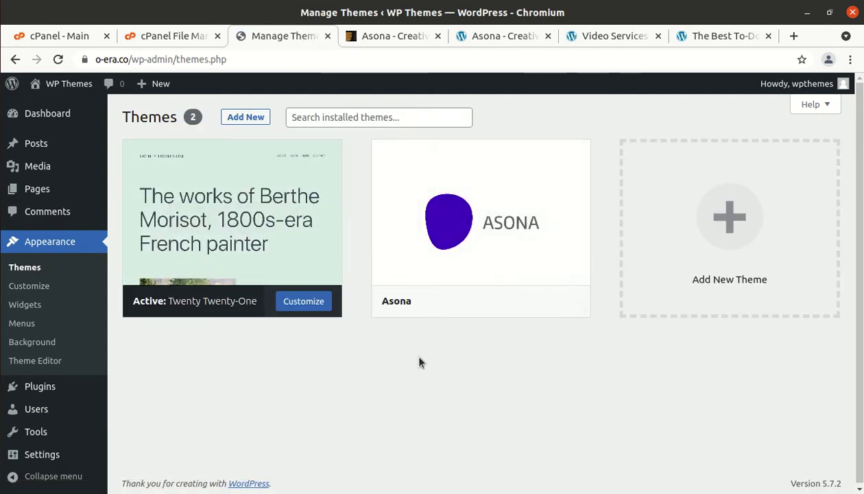
click(476, 221)
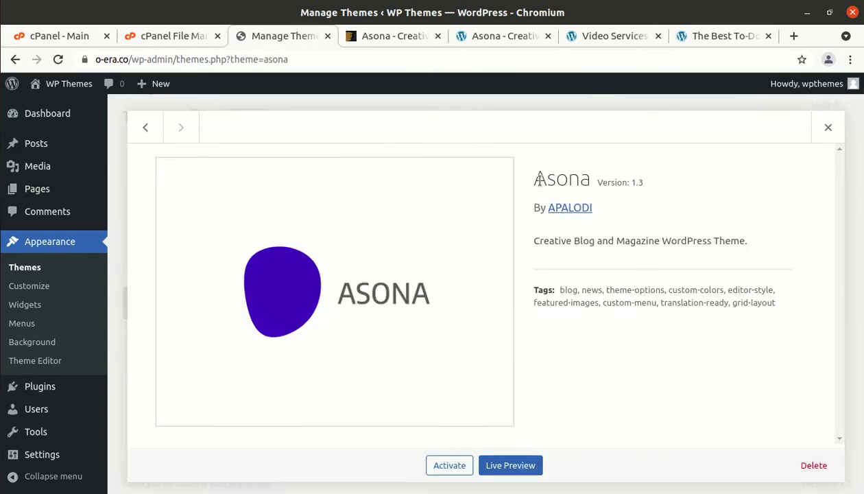
drag(532, 184, 624, 199)
click(628, 216)
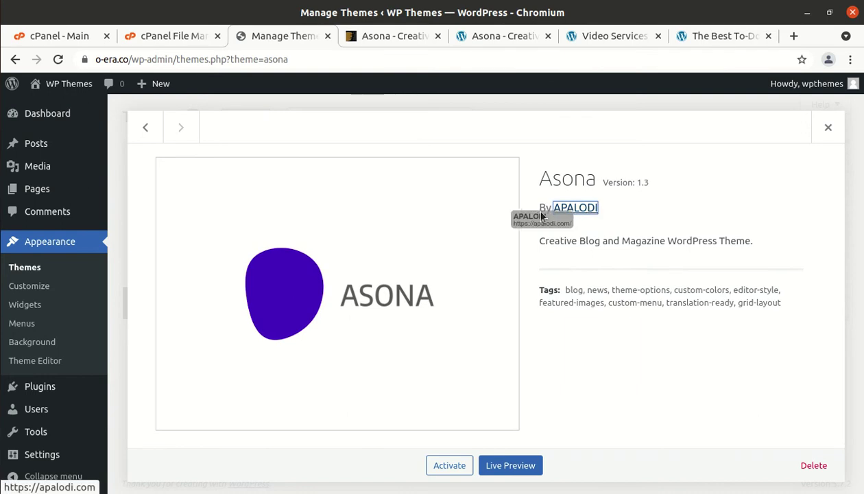
drag(599, 209, 542, 211)
click(633, 211)
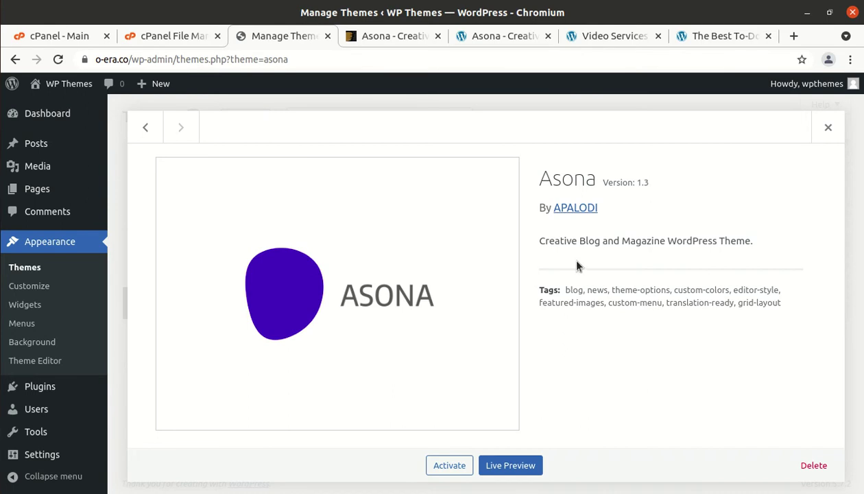
click(442, 467)
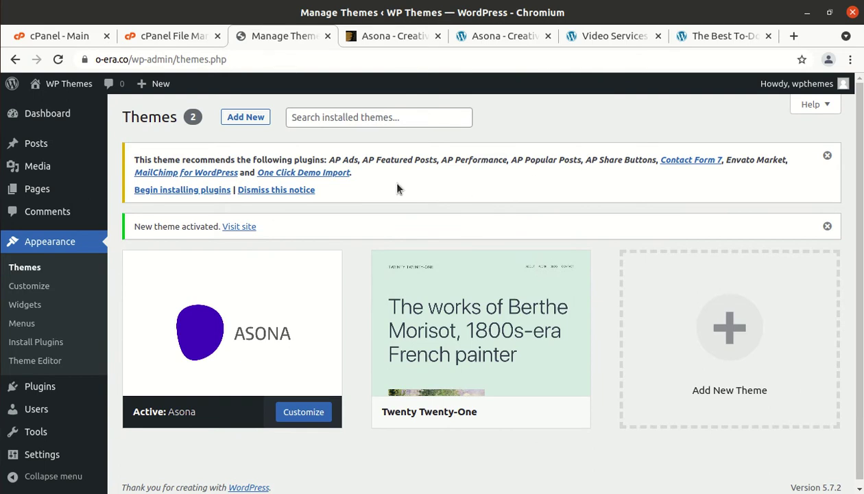
Open the Asona recommended plugins installer and look through the plugin list
click(217, 191)
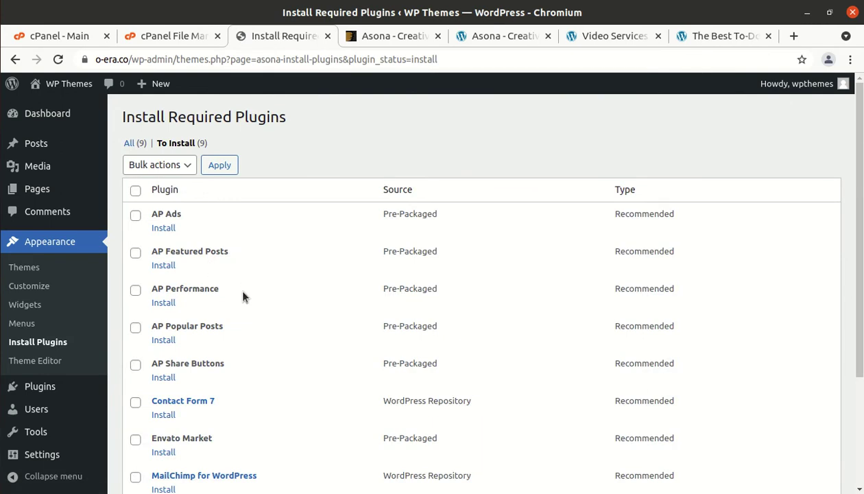
scroll(228, 353, down, 1)
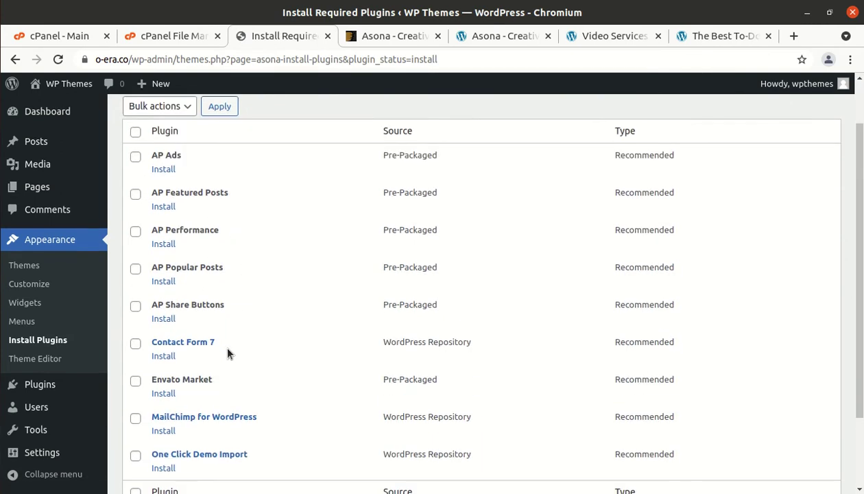
scroll(228, 354, down, 2)
scroll(227, 354, up, 3)
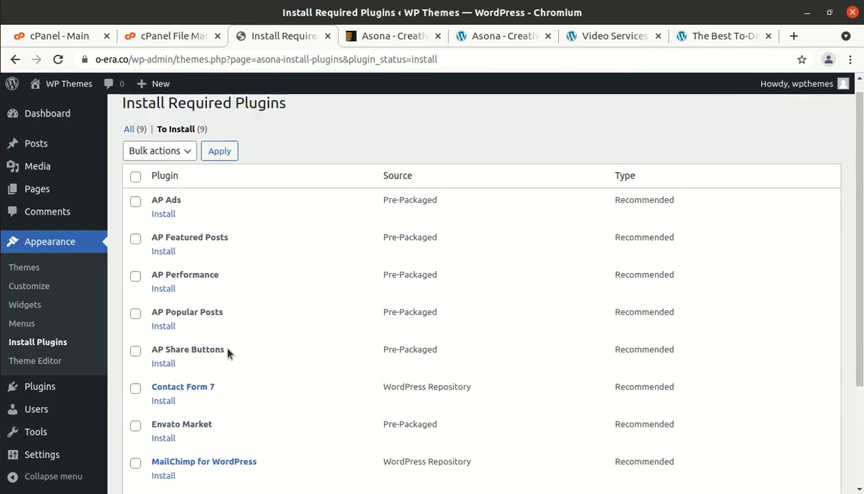
scroll(610, 284, down, 3)
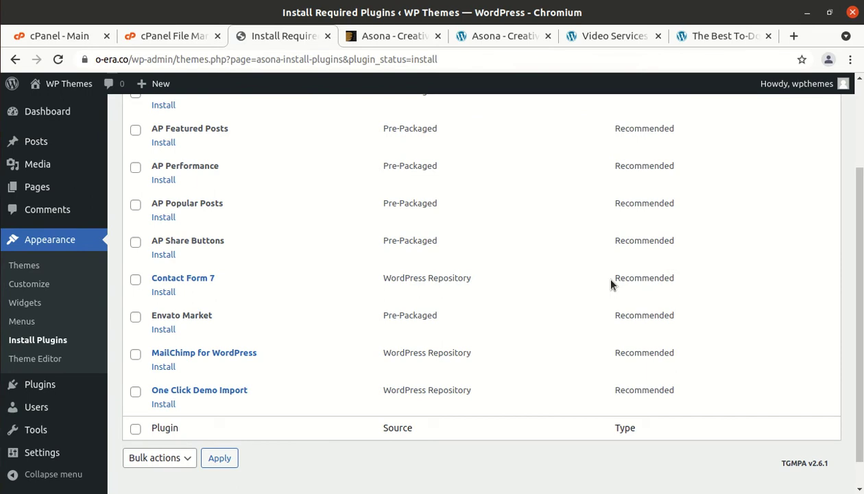
scroll(610, 284, up, 2)
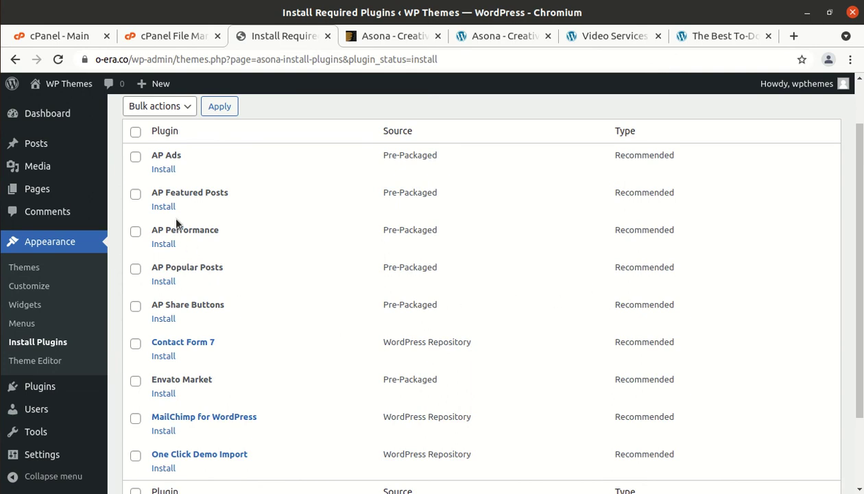
Bulk-install every recommended plugin except Envato Market
click(136, 132)
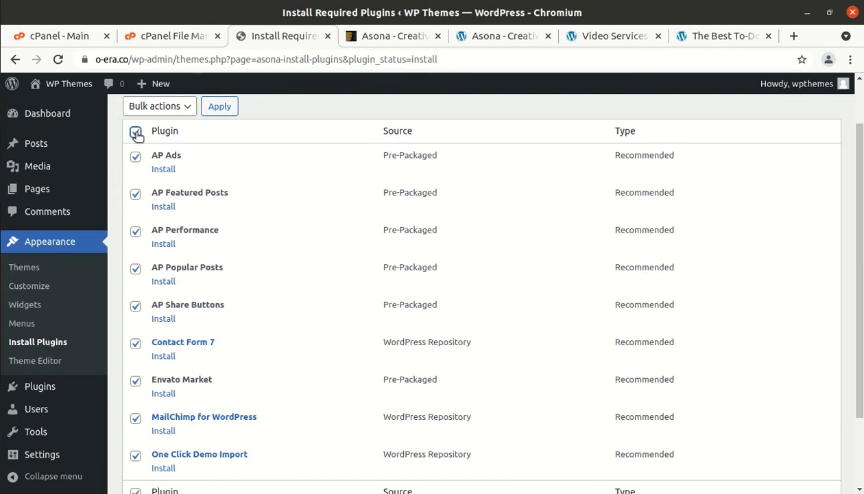
click(136, 382)
scroll(274, 370, down, 3)
scroll(274, 370, up, 3)
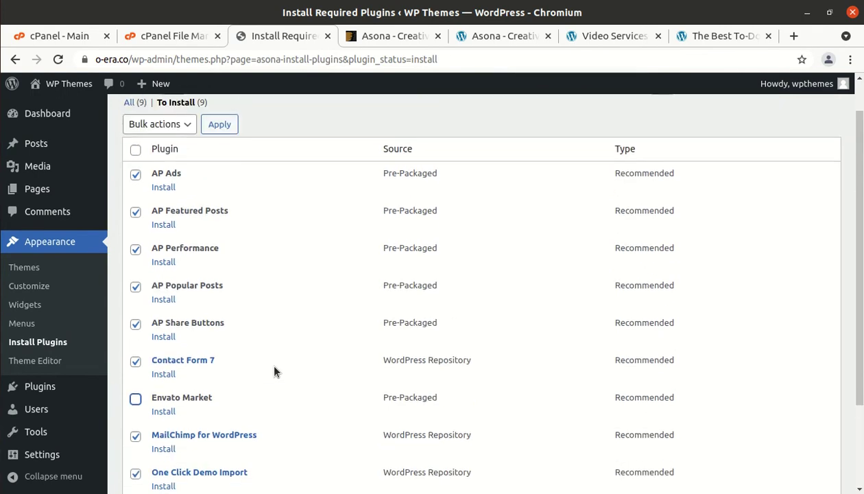
scroll(274, 372, up, 1)
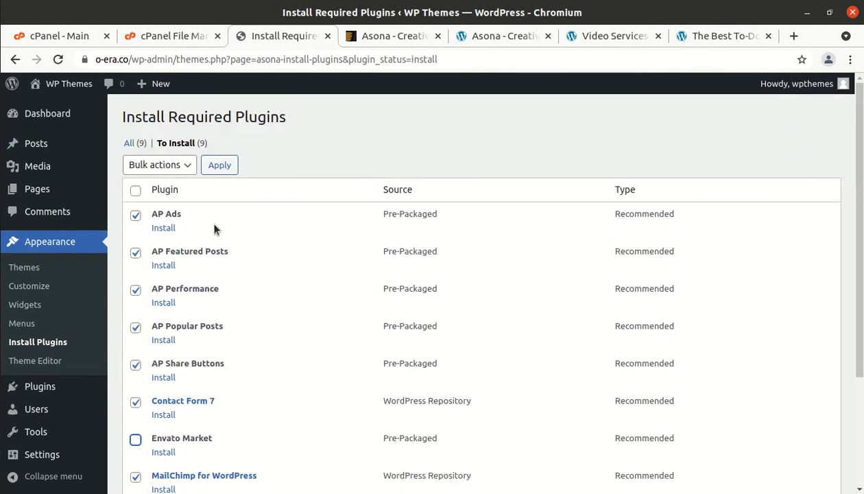
click(182, 166)
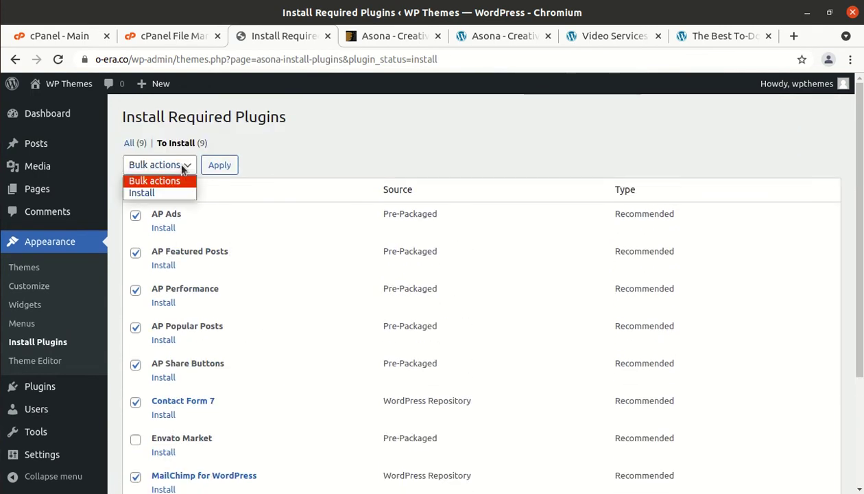
click(160, 195)
click(222, 168)
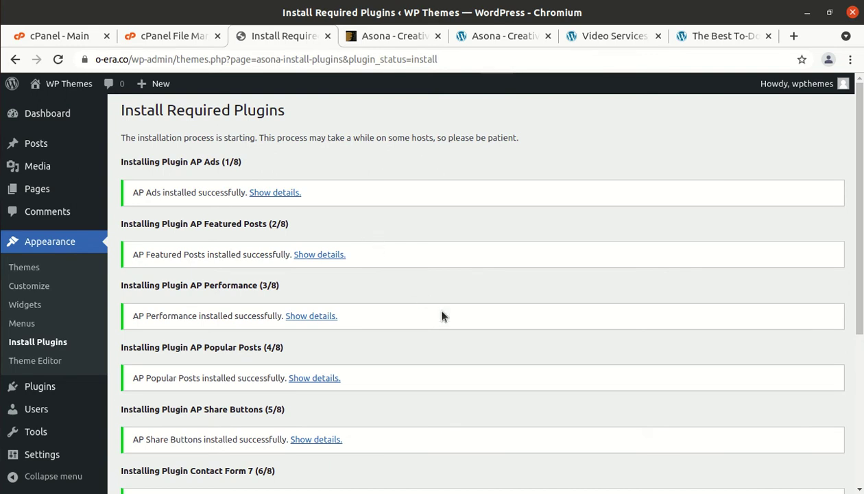
scroll(443, 316, down, 3)
scroll(442, 315, down, 1)
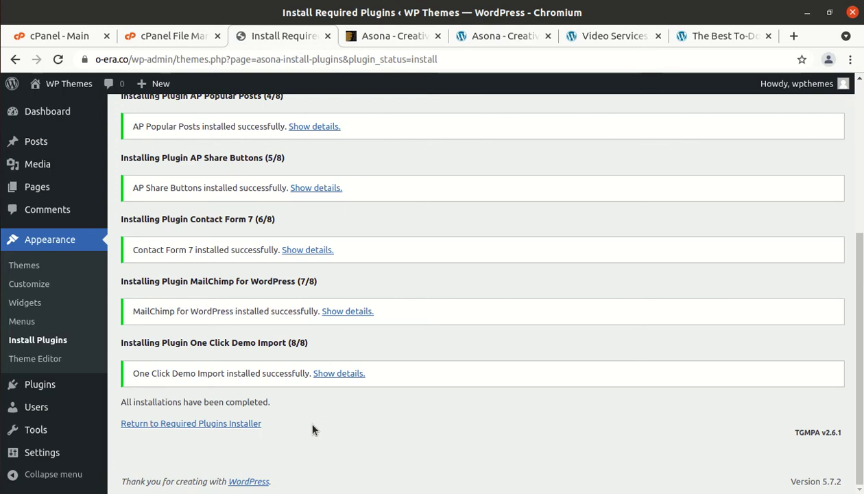
Return to the required plugins list and rerun the Install bulk action on all but Envato Market
click(204, 424)
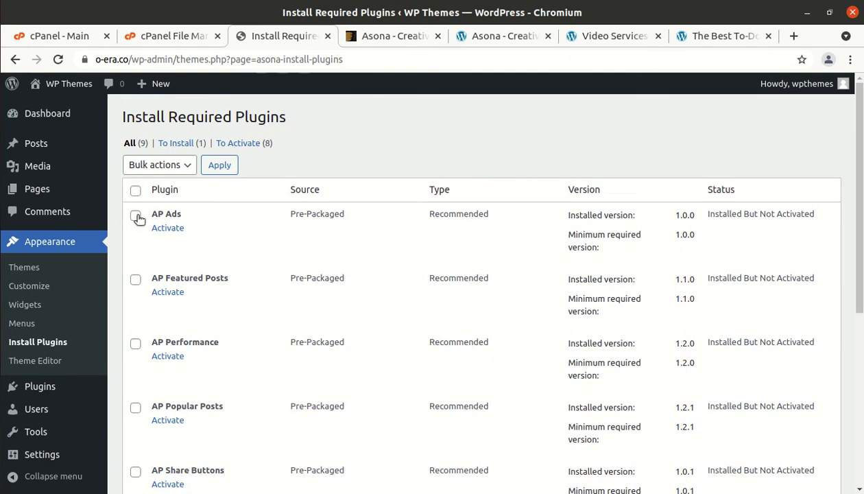
click(135, 191)
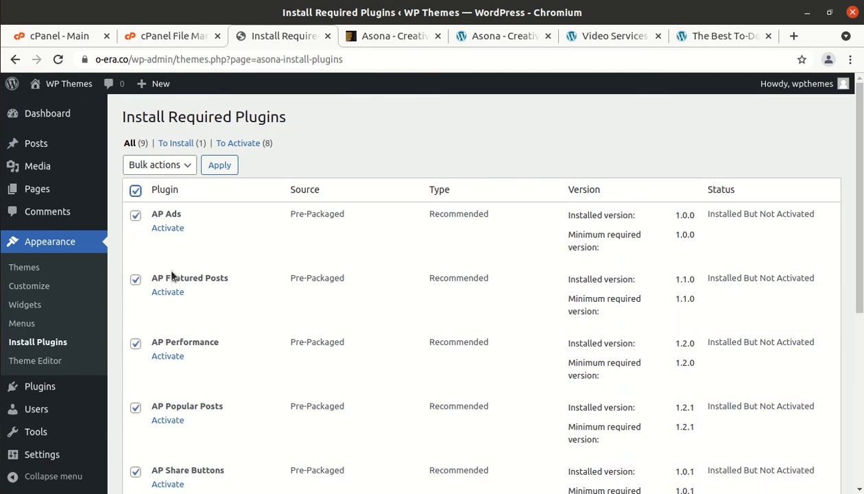
scroll(171, 357, down, 3)
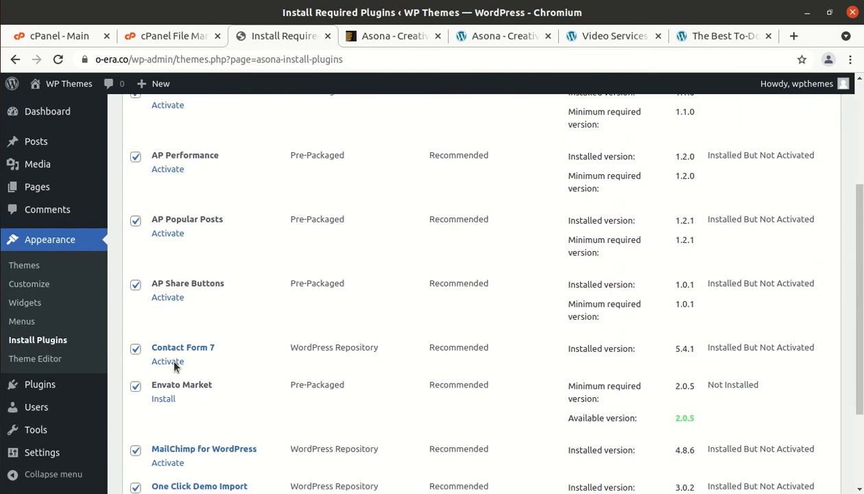
click(137, 388)
scroll(166, 425, down, 3)
click(162, 431)
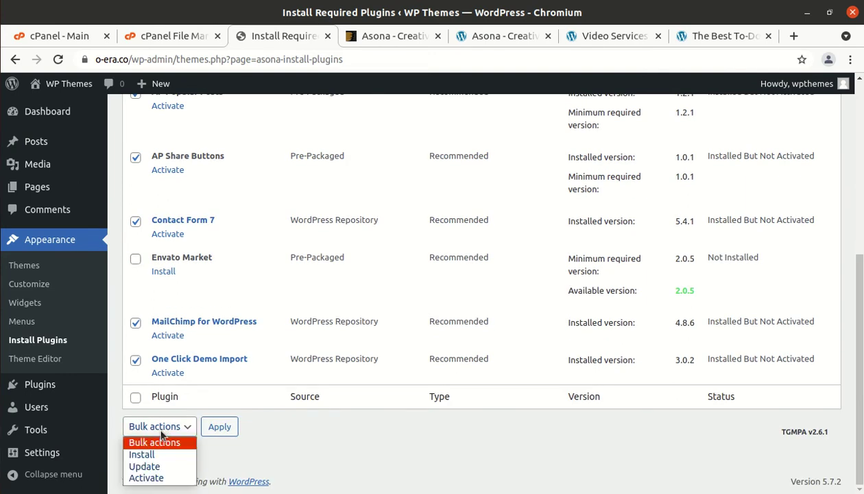
click(142, 454)
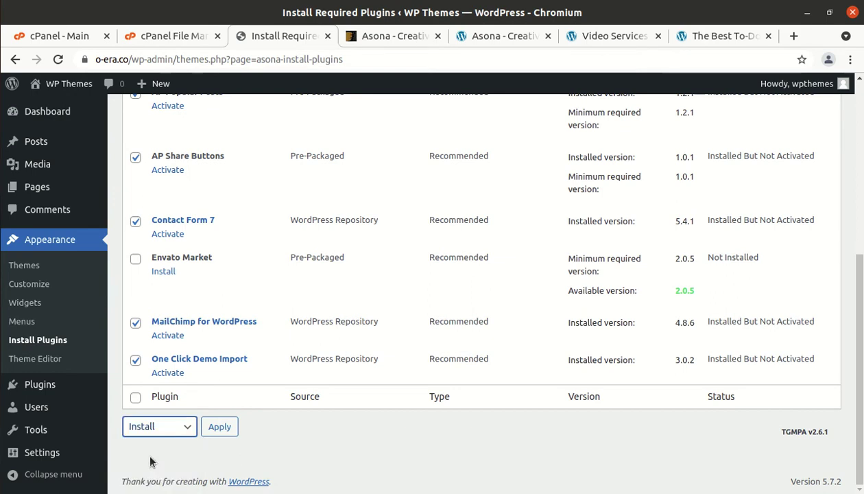
click(220, 433)
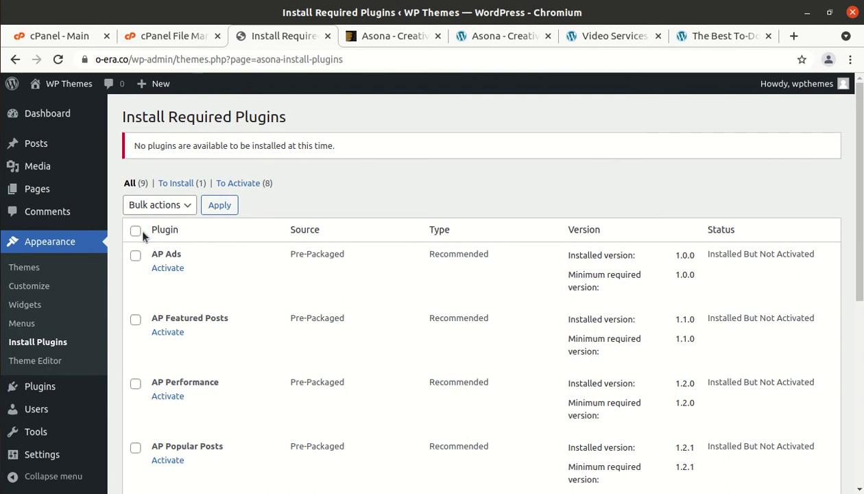
Activate the eight plugins other than Envato Market with the Activate bulk action
click(139, 232)
scroll(180, 370, down, 2)
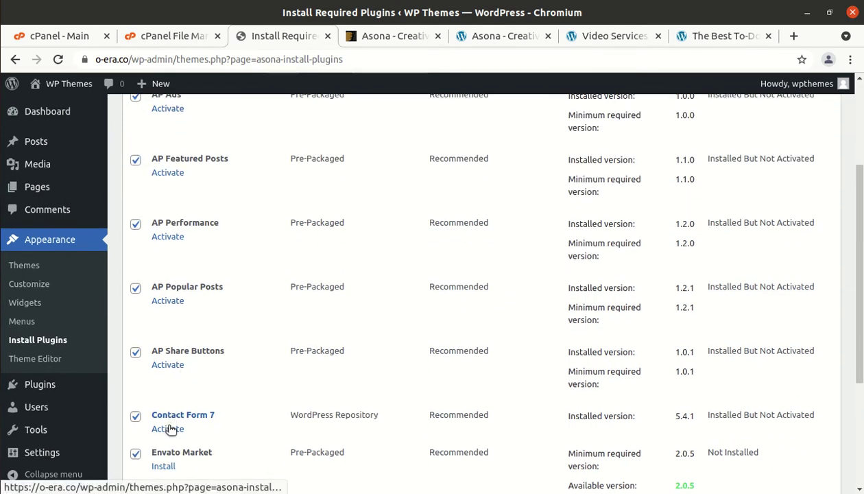
click(135, 454)
scroll(137, 458, down, 3)
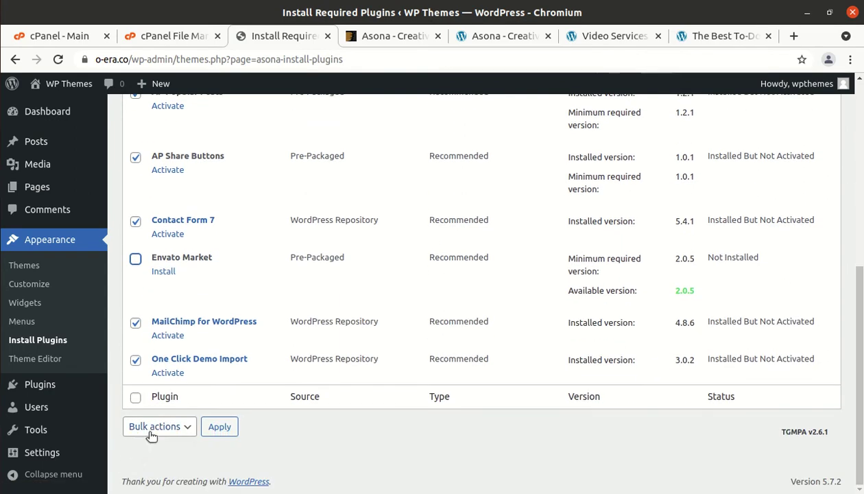
click(152, 429)
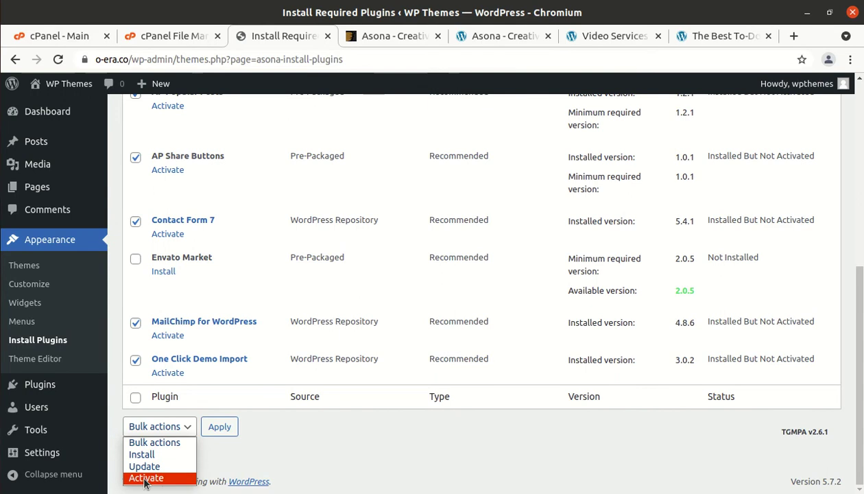
click(144, 478)
click(219, 430)
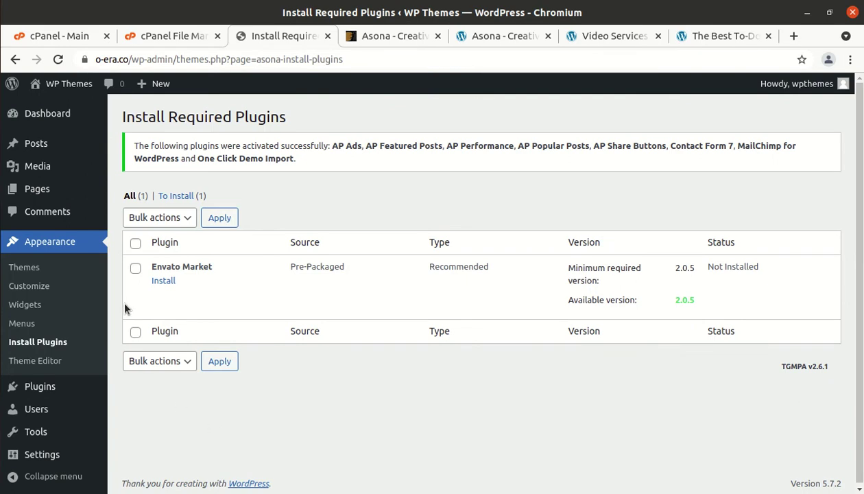
click(44, 115)
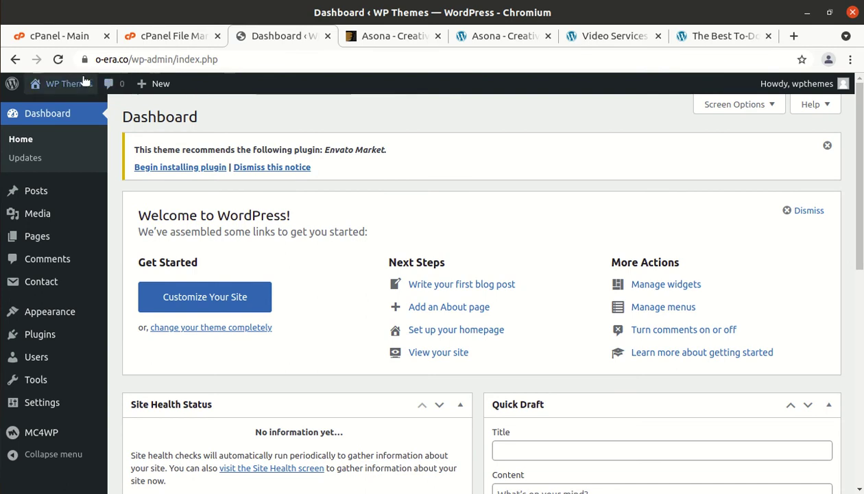
mouse_move(68, 84)
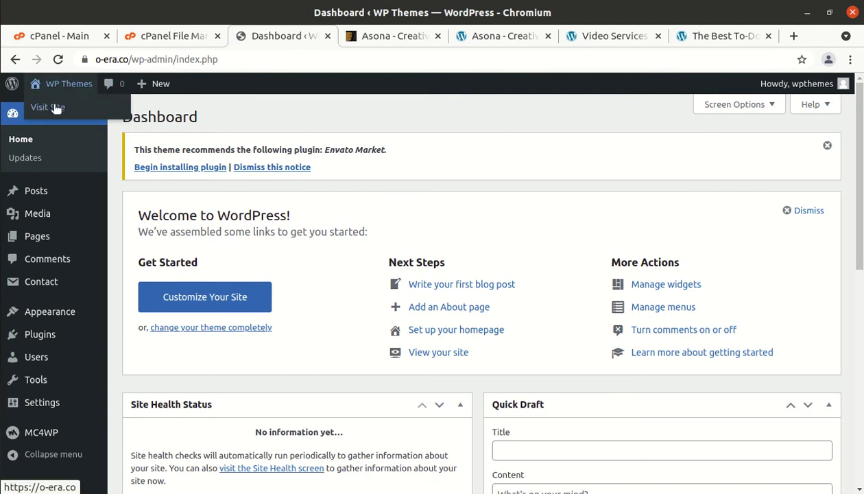
right_click(56, 108)
click(88, 114)
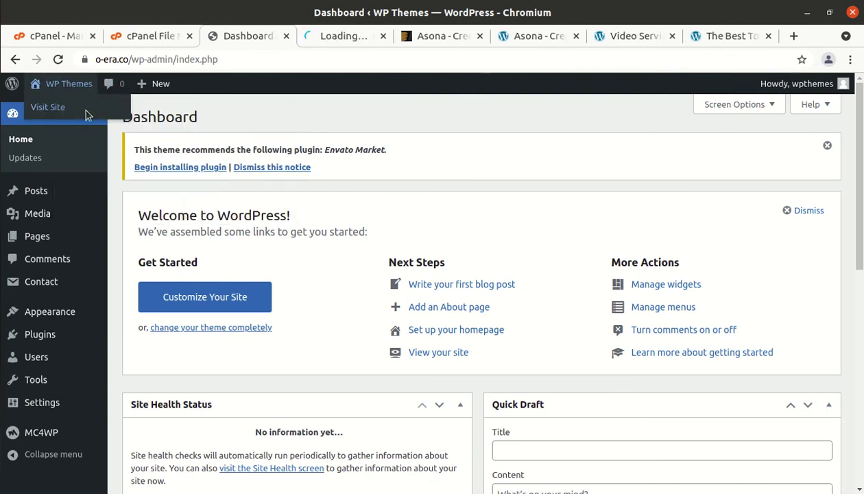
click(324, 40)
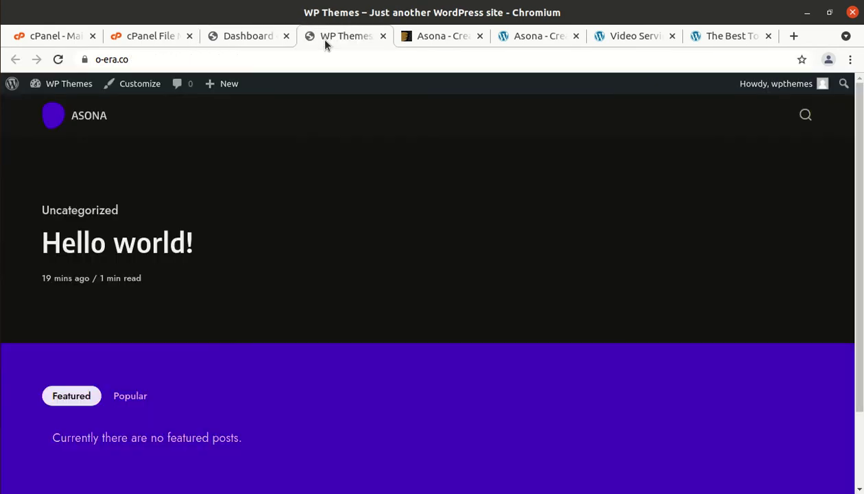
scroll(276, 221, down, 2)
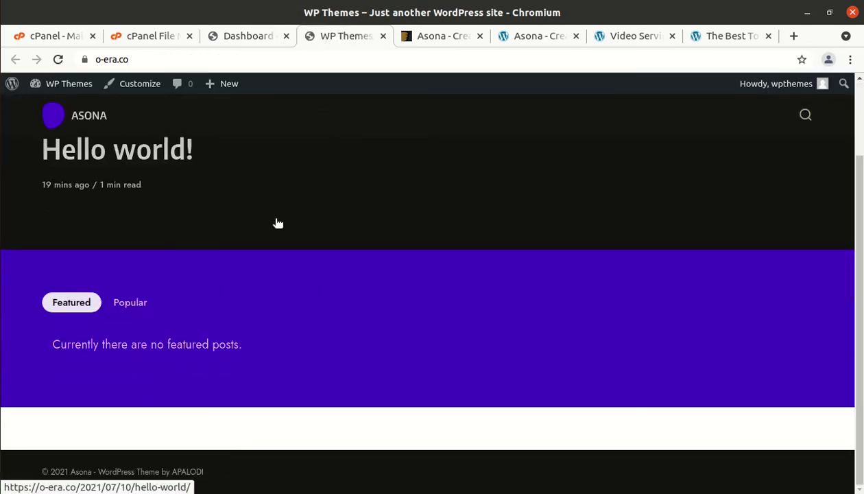
scroll(277, 223, up, 2)
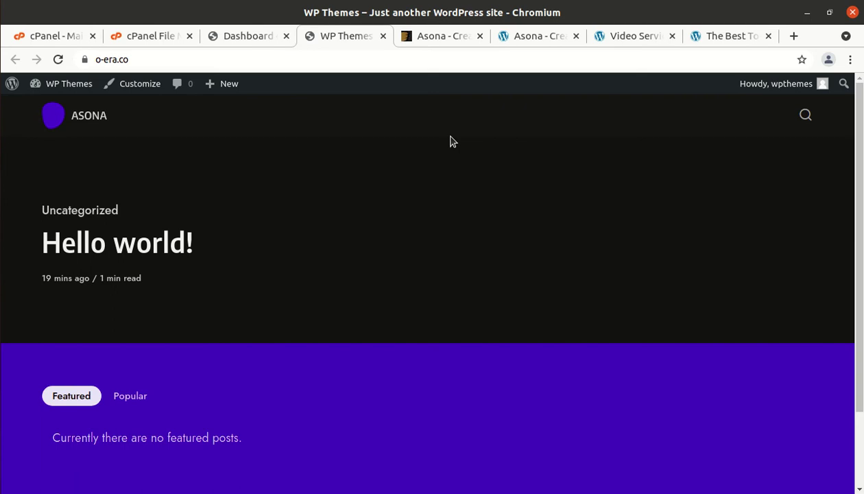
click(537, 35)
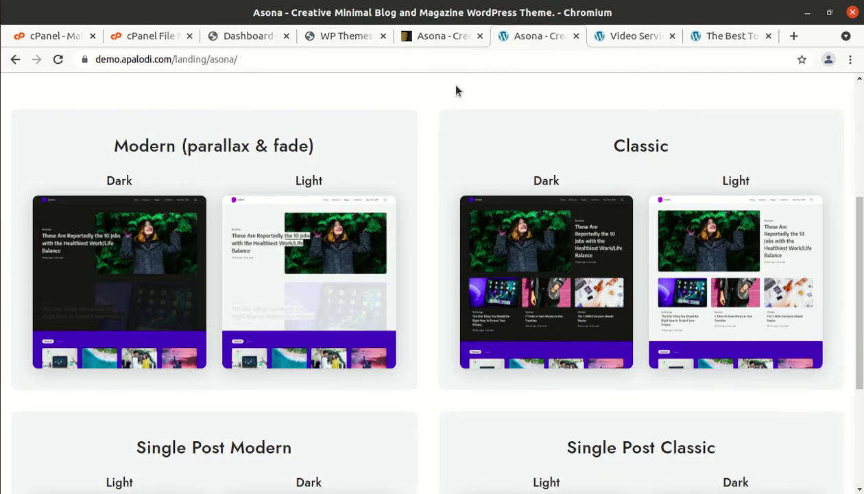
scroll(453, 114, down, 2)
scroll(451, 122, up, 5)
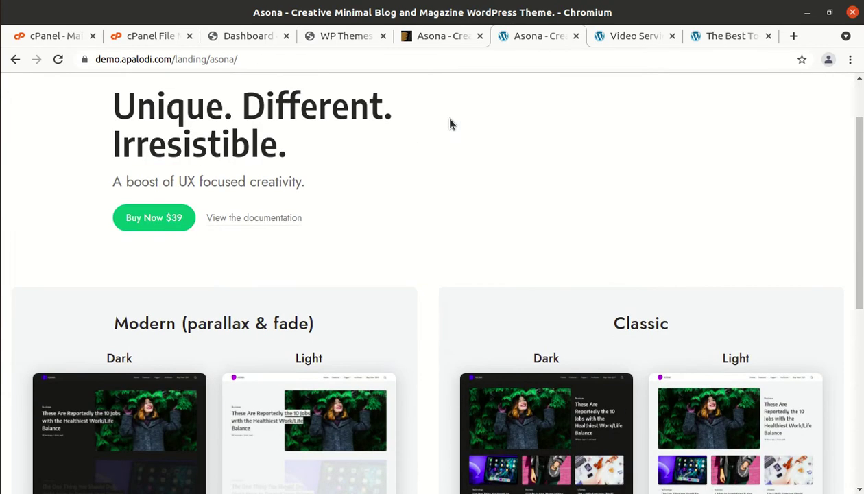
scroll(450, 124, down, 2)
scroll(450, 123, down, 3)
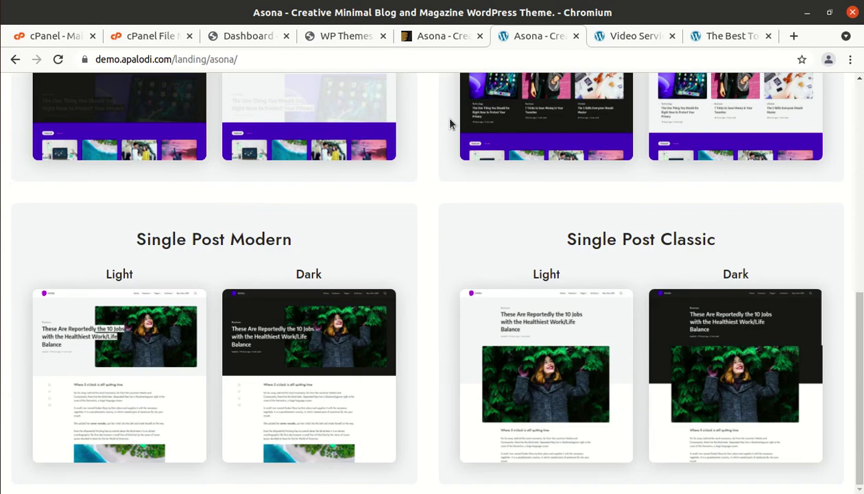
scroll(450, 123, up, 5)
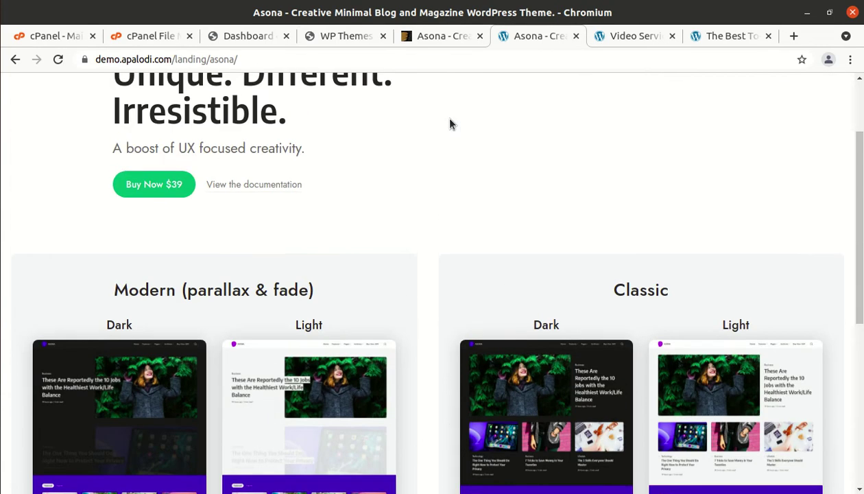
scroll(450, 124, up, 2)
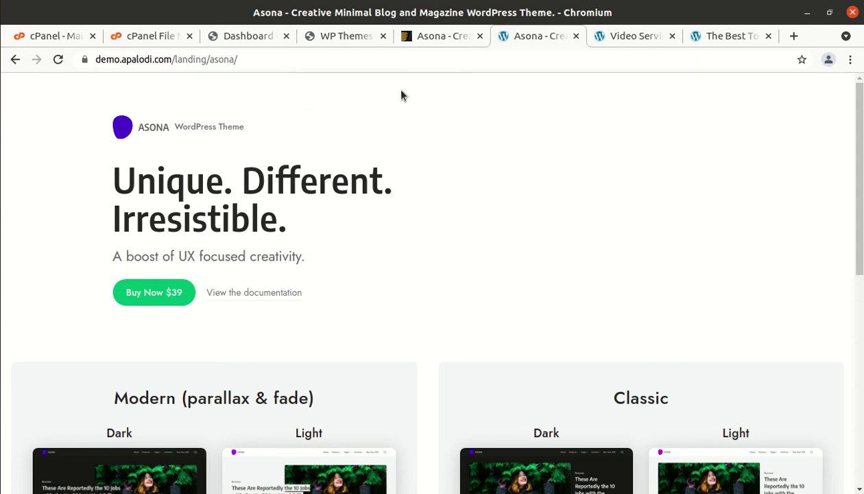
scroll(402, 127, down, 4)
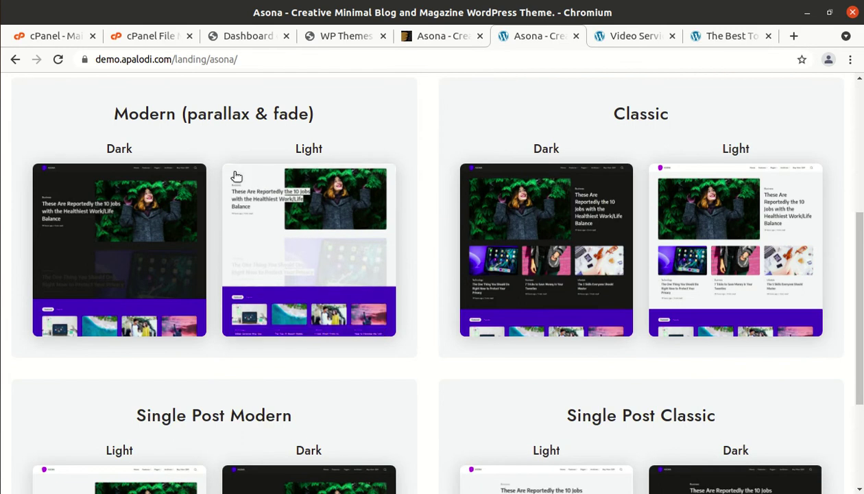
scroll(659, 237, down, 2)
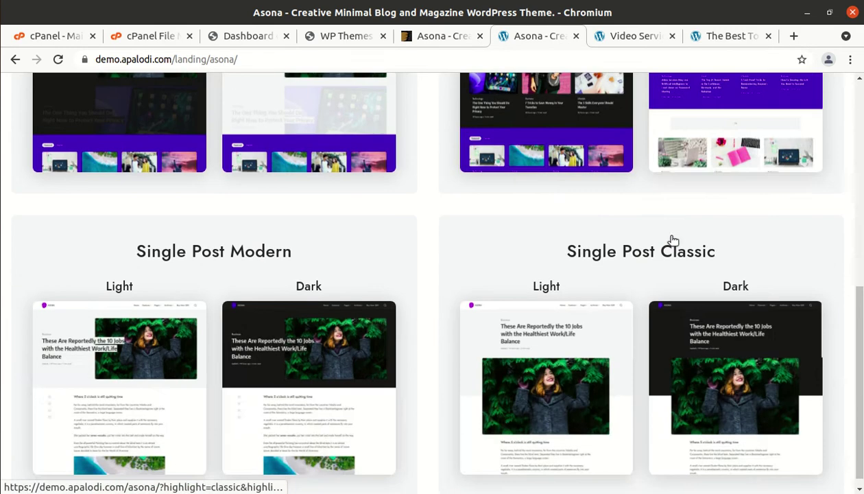
Reload the Dashboard and open Appearance > Import Demo Data, scrolling to the Import Demo Data button
click(252, 36)
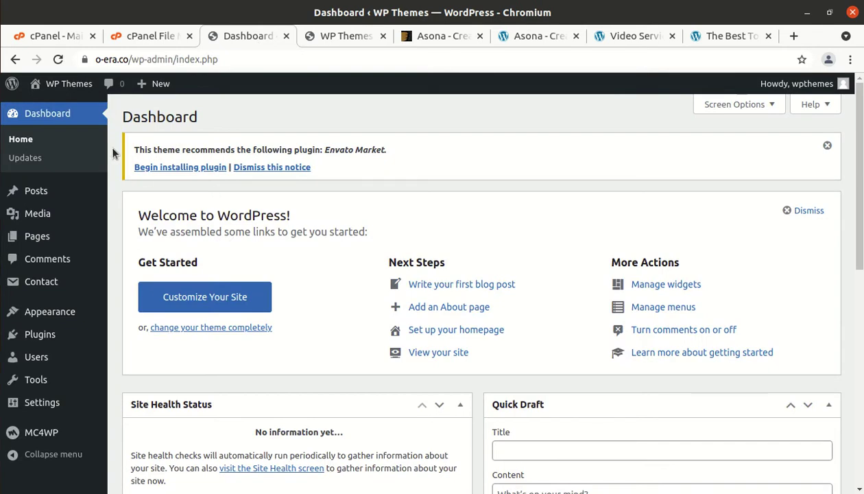
click(57, 59)
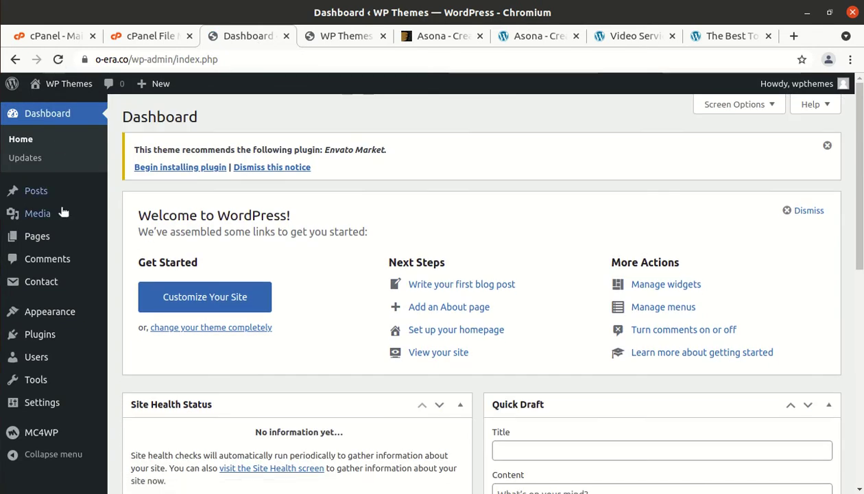
mouse_move(50, 311)
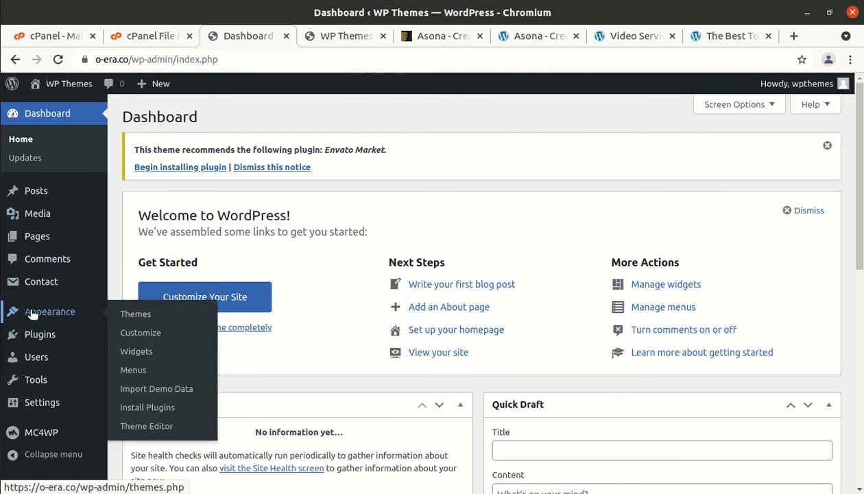
click(140, 394)
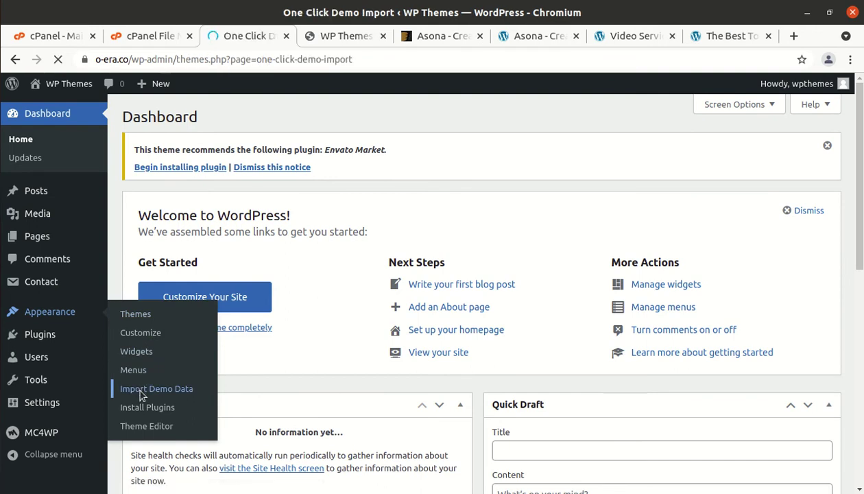
scroll(288, 380, down, 5)
scroll(295, 381, down, 3)
scroll(296, 381, up, 5)
scroll(296, 381, down, 5)
scroll(296, 381, up, 2)
scroll(295, 382, down, 2)
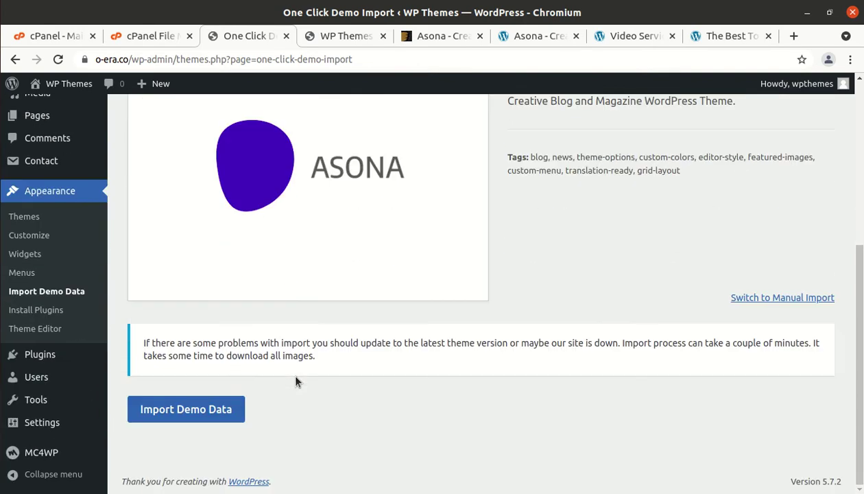
scroll(456, 337, up, 2)
scroll(456, 337, down, 2)
Start the MainDemo import, scroll past the recommended plugins, and confirm with Continue & Import
click(174, 415)
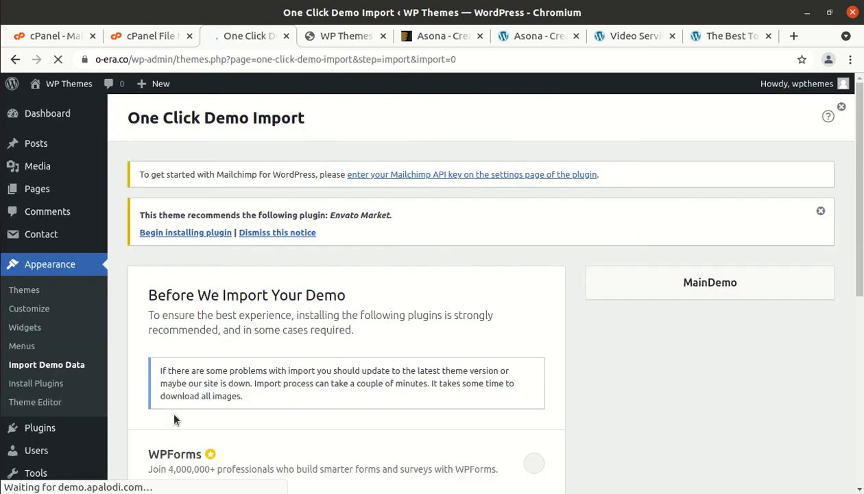
scroll(175, 420, down, 5)
scroll(176, 417, up, 3)
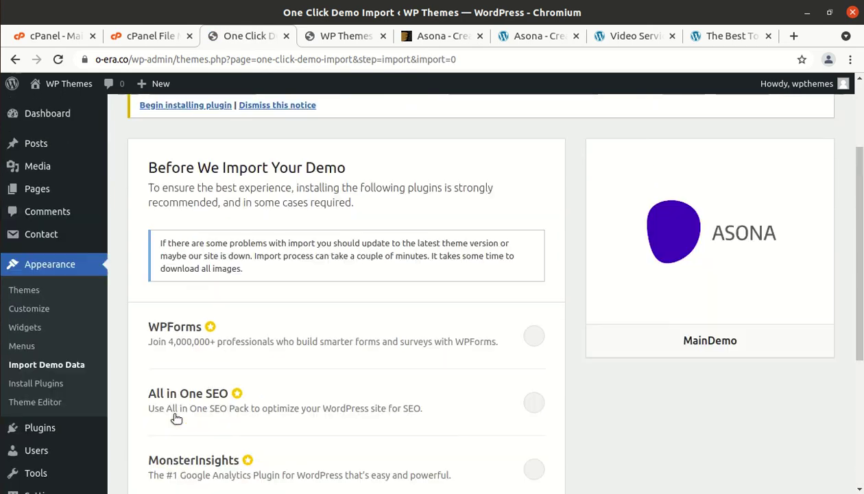
scroll(177, 418, down, 3)
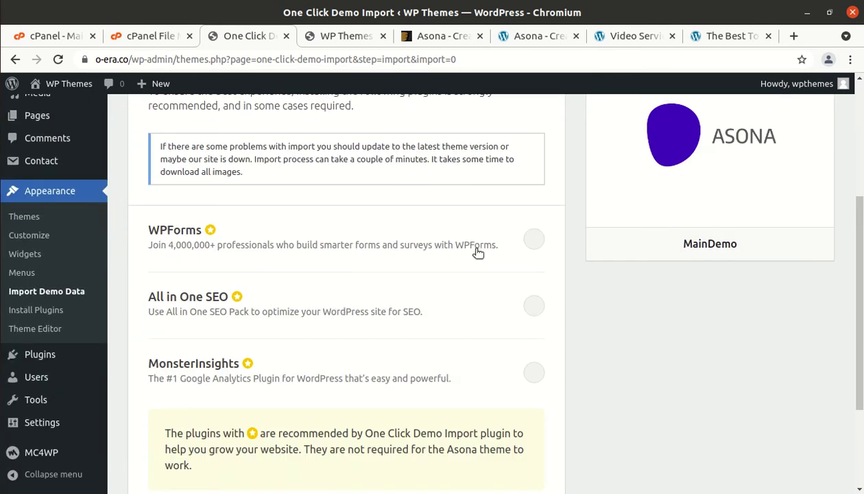
scroll(507, 260, down, 2)
scroll(517, 259, up, 1)
scroll(519, 259, up, 3)
scroll(519, 259, down, 5)
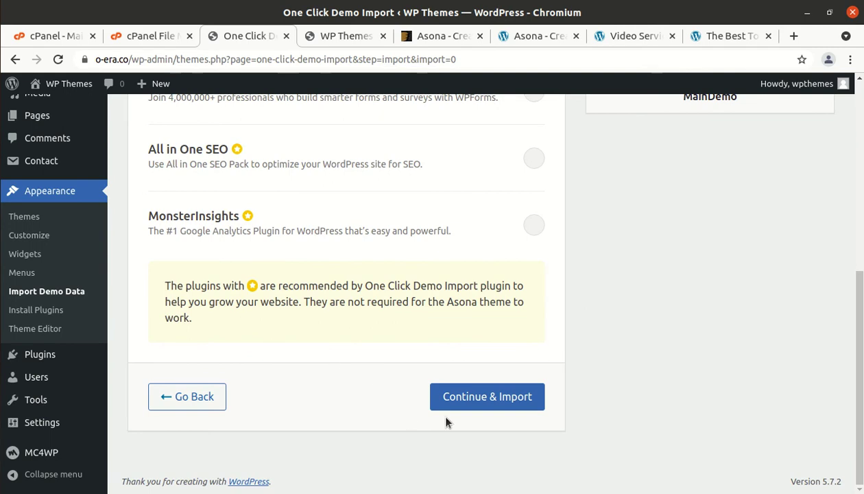
click(483, 398)
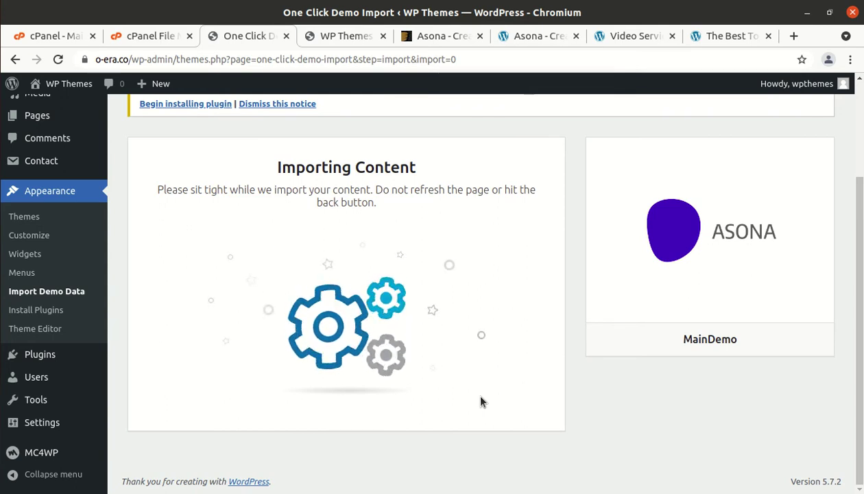
Browse the Asona landing page, Video Services and to-do articles, then check the import tab
click(538, 37)
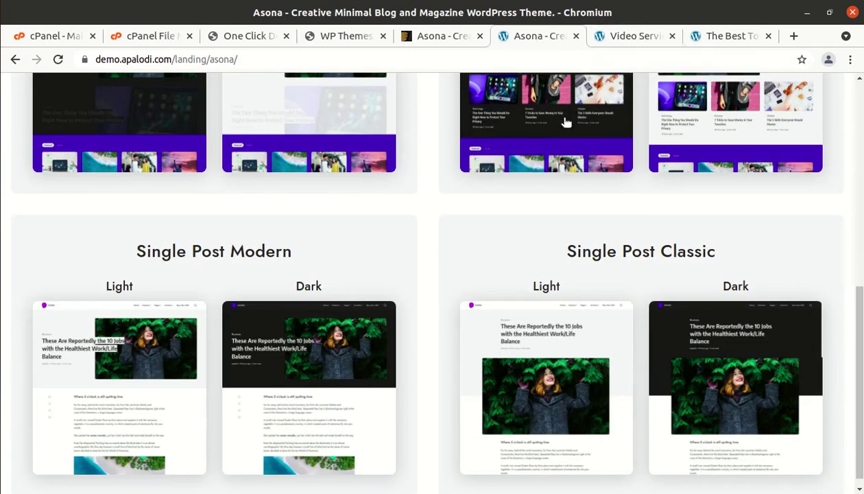
scroll(542, 140, up, 3)
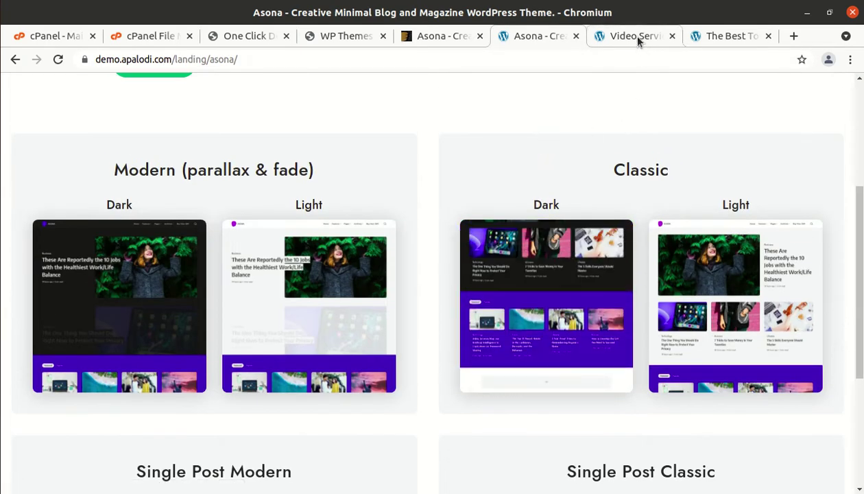
click(637, 36)
mouse_move(559, 94)
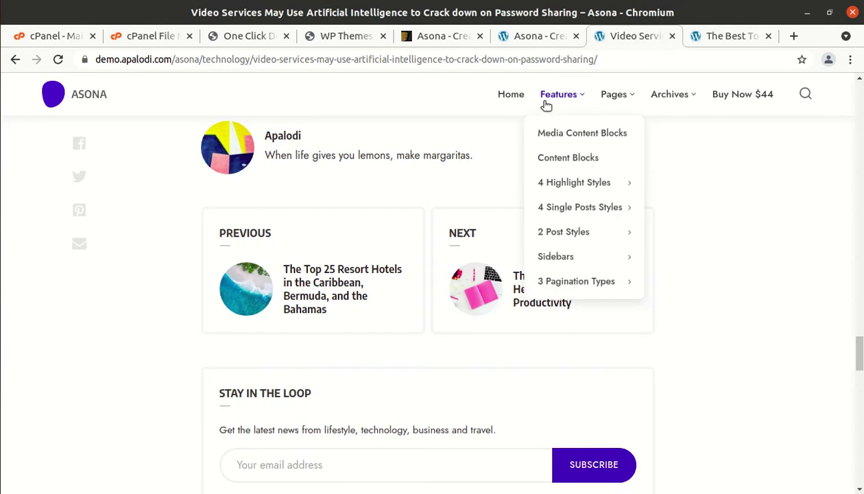
click(77, 94)
click(726, 37)
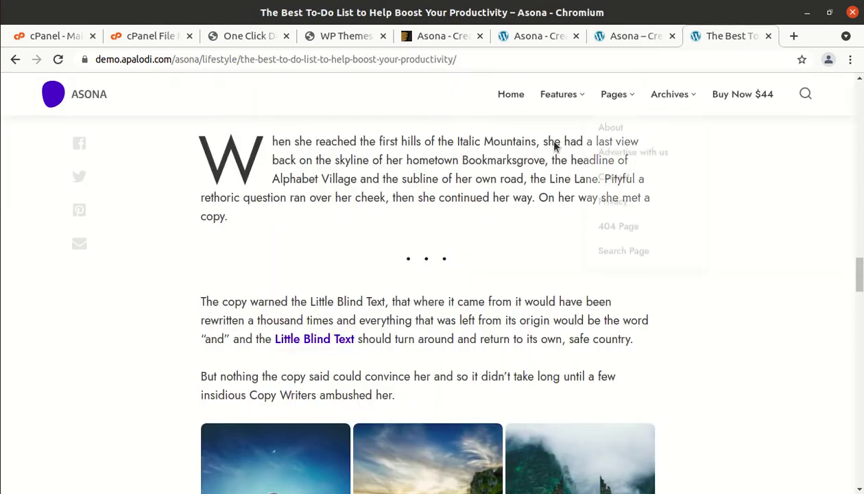
click(249, 35)
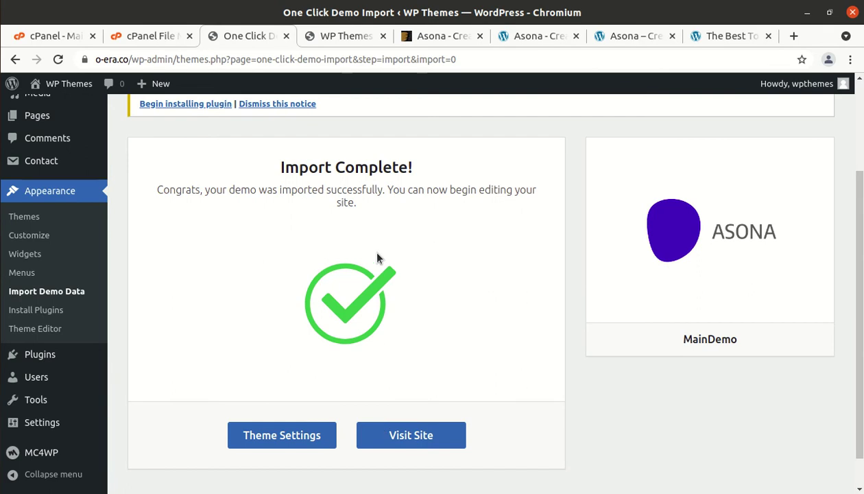
Scroll through the live site's homepage showing the imported demo articles
click(319, 35)
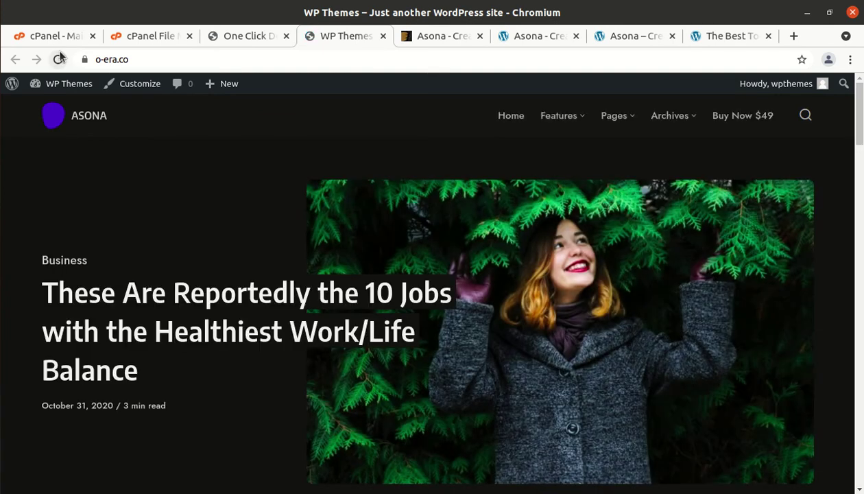
scroll(140, 207, down, 5)
scroll(139, 207, down, 3)
scroll(139, 207, down, 3)
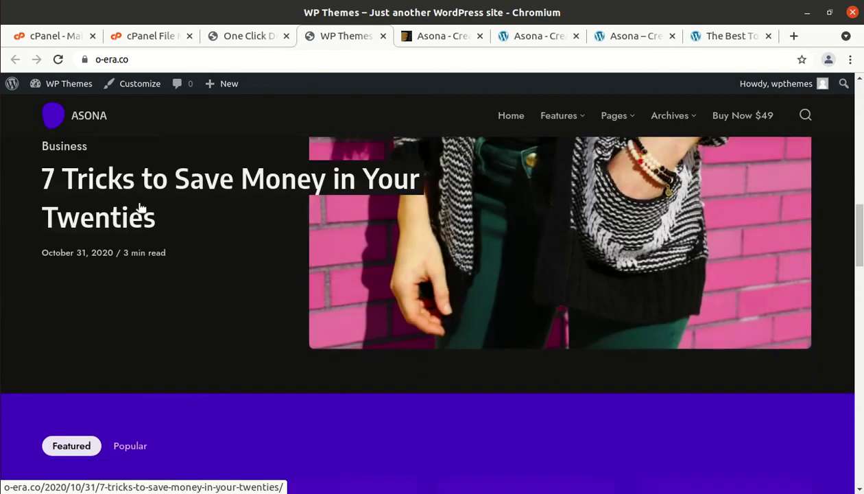
scroll(139, 207, down, 3)
scroll(141, 207, down, 2)
scroll(141, 207, down, 2)
scroll(140, 207, down, 2)
scroll(141, 207, down, 2)
scroll(140, 207, down, 2)
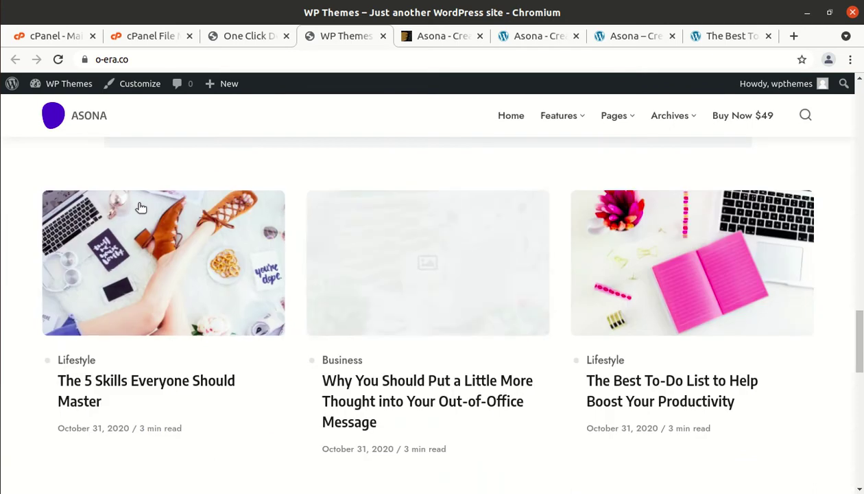
scroll(140, 207, down, 2)
scroll(141, 207, down, 3)
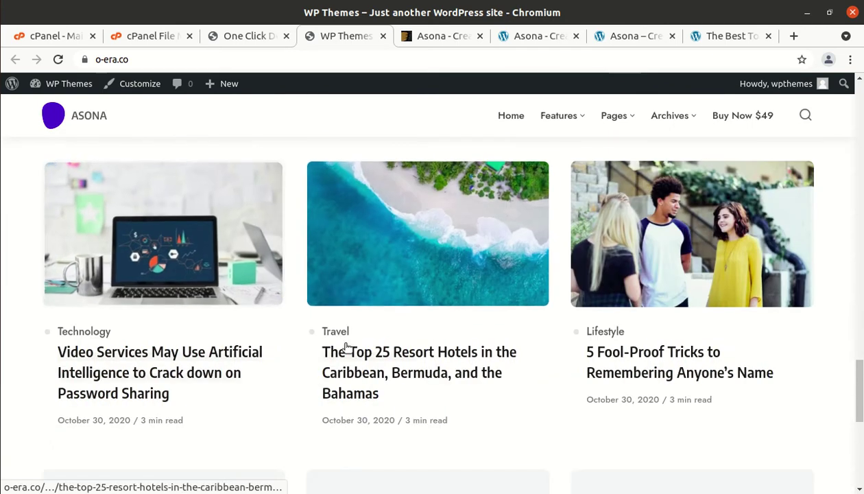
Read the Top 25 Resort Hotels post and page through its enlarged gallery images
click(341, 363)
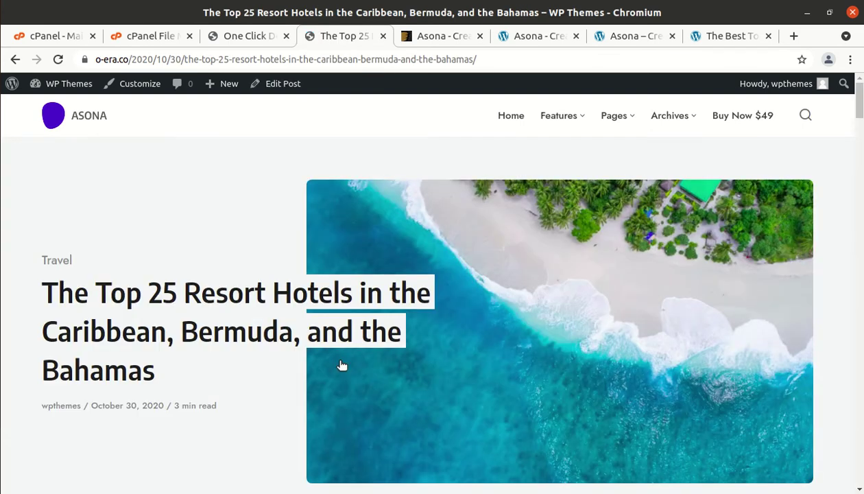
scroll(342, 365, down, 5)
scroll(342, 365, down, 2)
scroll(341, 365, down, 5)
scroll(341, 365, down, 4)
scroll(341, 365, down, 5)
scroll(342, 365, down, 3)
scroll(337, 355, down, 1)
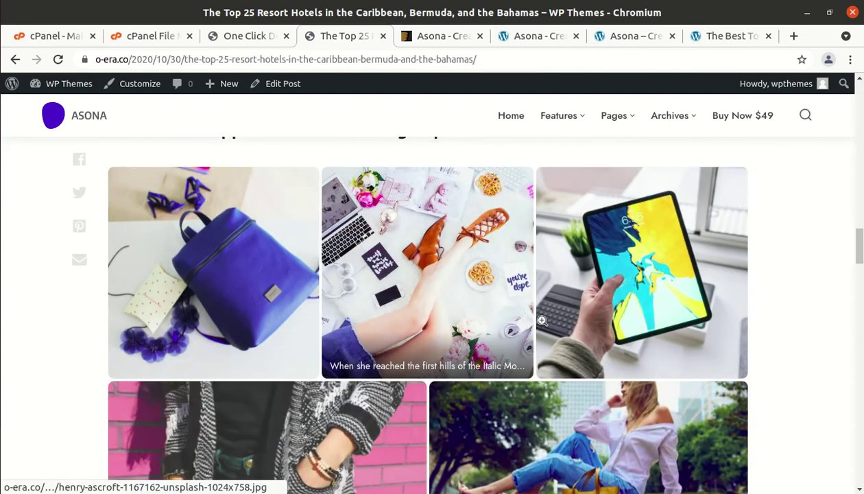
click(556, 317)
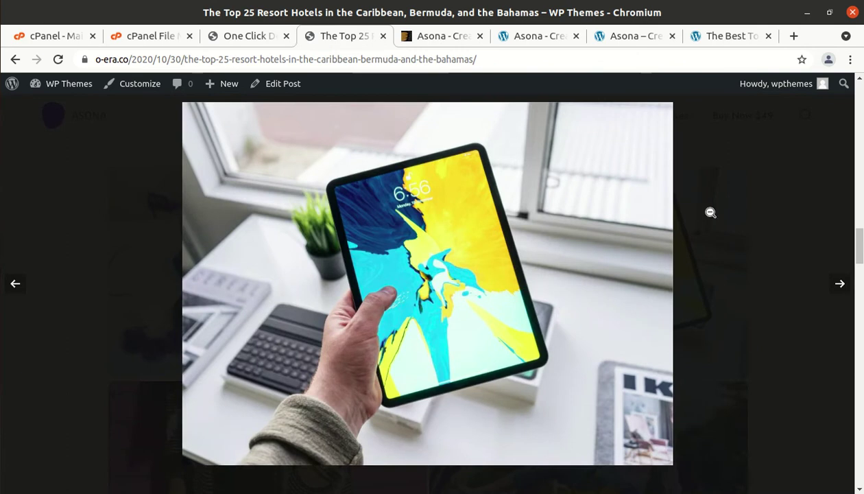
click(16, 282)
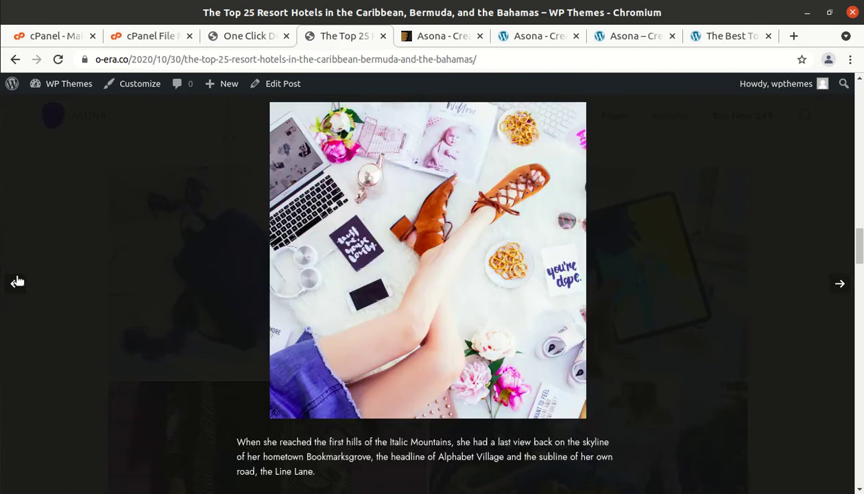
click(253, 281)
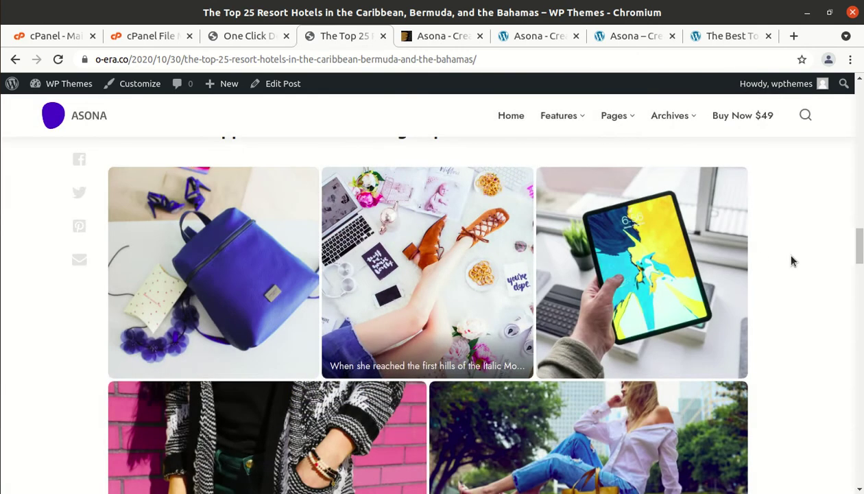
scroll(818, 257, down, 2)
scroll(823, 259, down, 2)
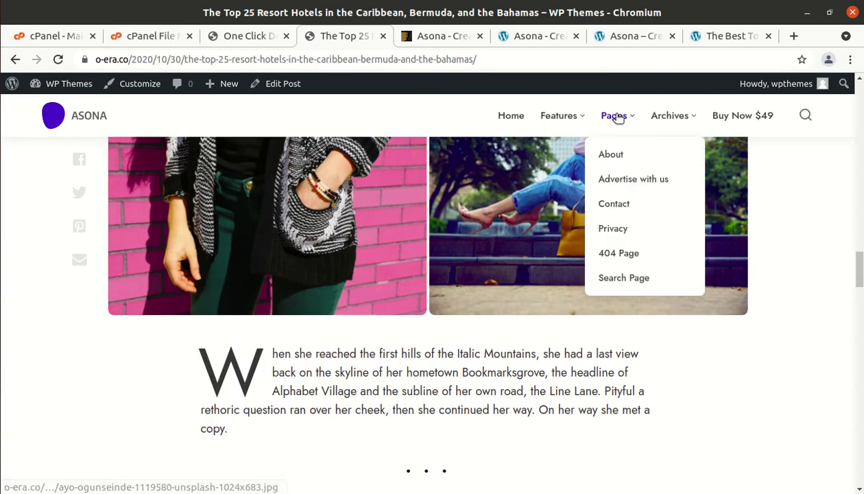
mouse_move(559, 115)
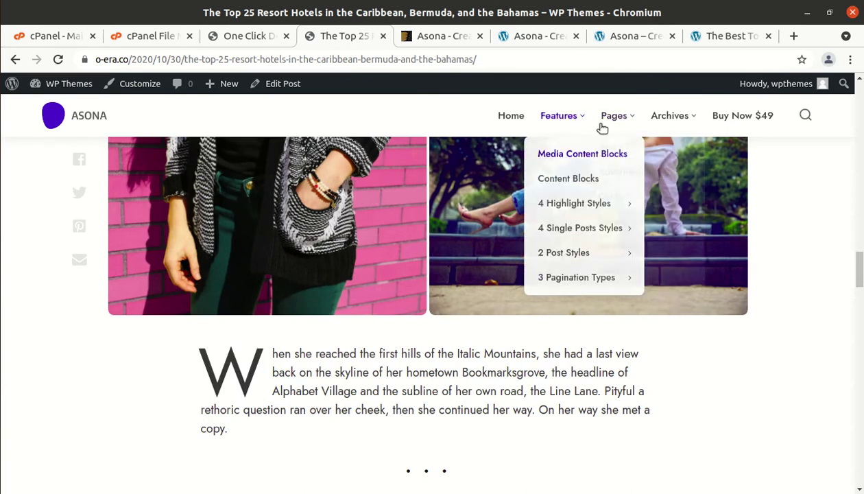
View the About page, return to the homepage, then back to the import results
mouse_move(617, 115)
click(620, 162)
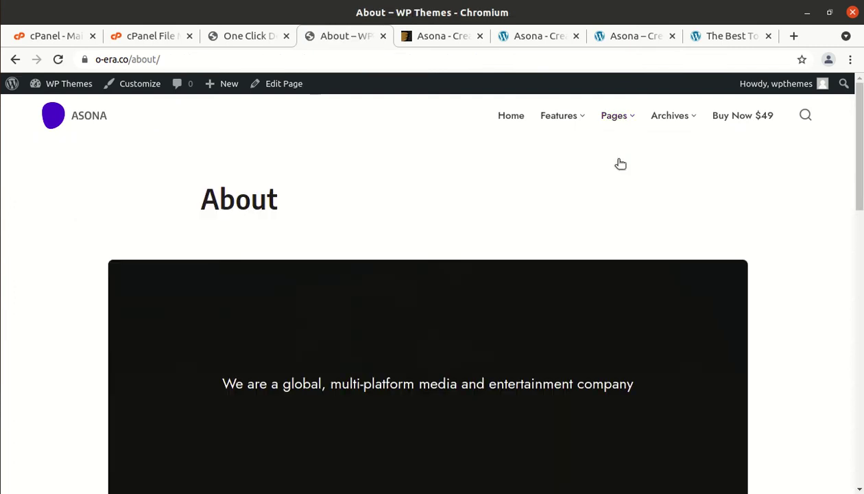
scroll(620, 164, down, 5)
scroll(620, 163, down, 10)
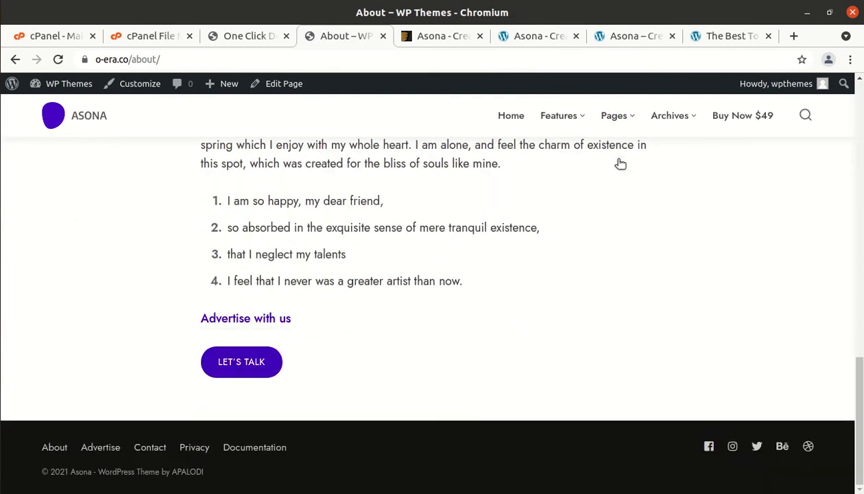
scroll(621, 163, up, 10)
scroll(621, 164, up, 10)
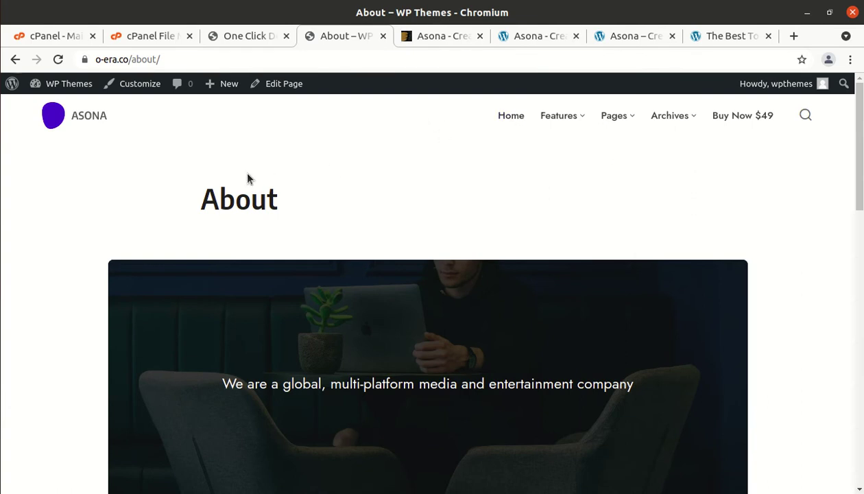
click(101, 121)
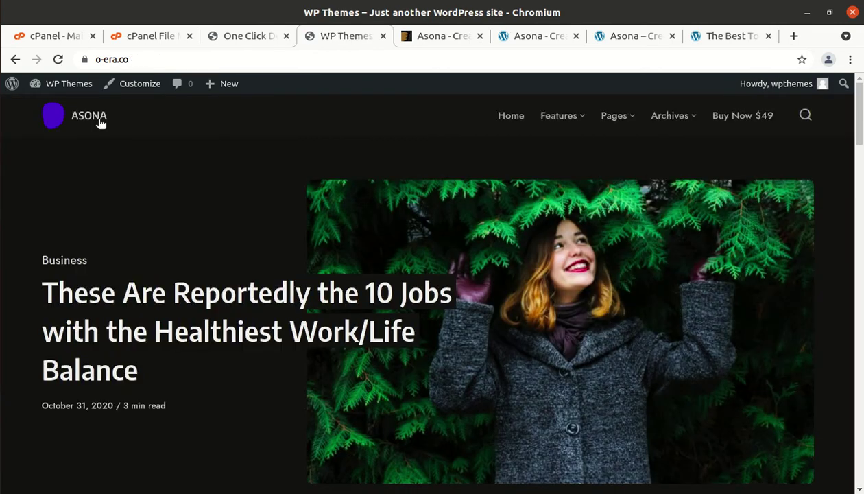
click(249, 38)
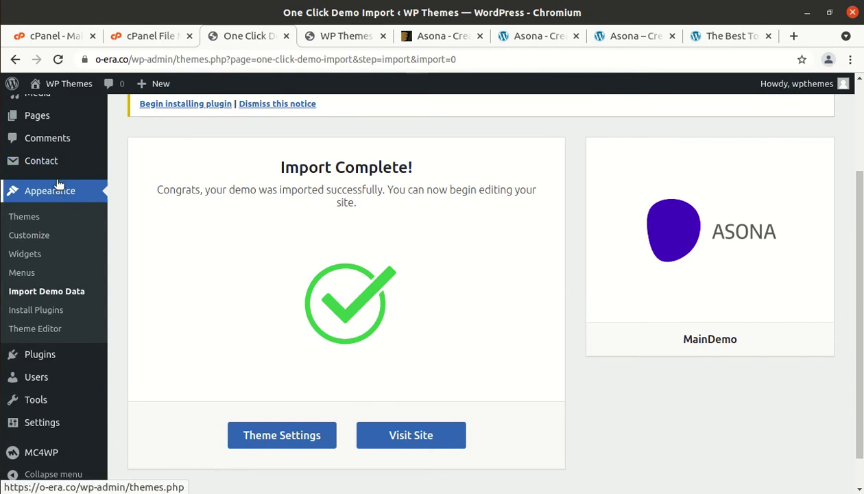
Open Pages > All Pages and scroll through the nine imported pages from About to Tagmap
mouse_move(37, 115)
click(139, 118)
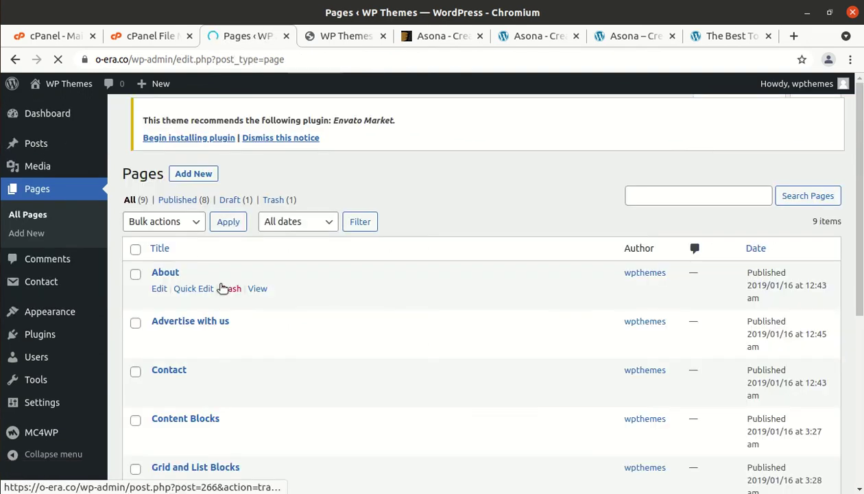
scroll(223, 288, down, 3)
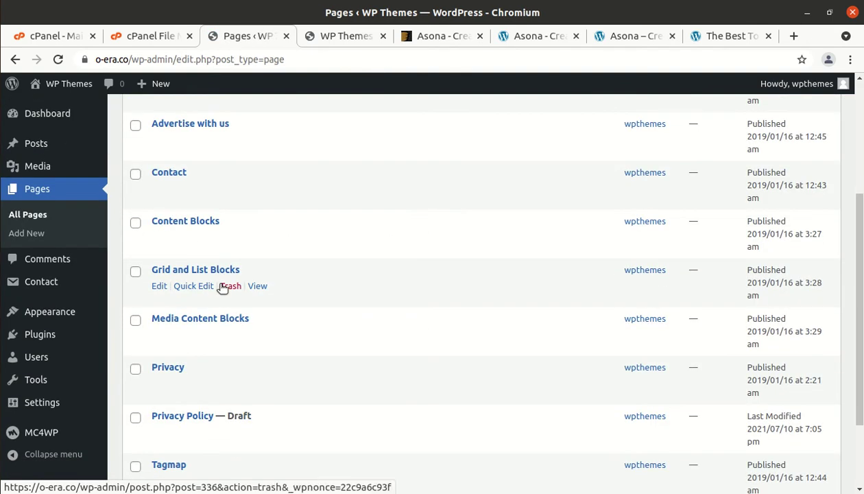
scroll(223, 288, down, 3)
scroll(222, 287, up, 2)
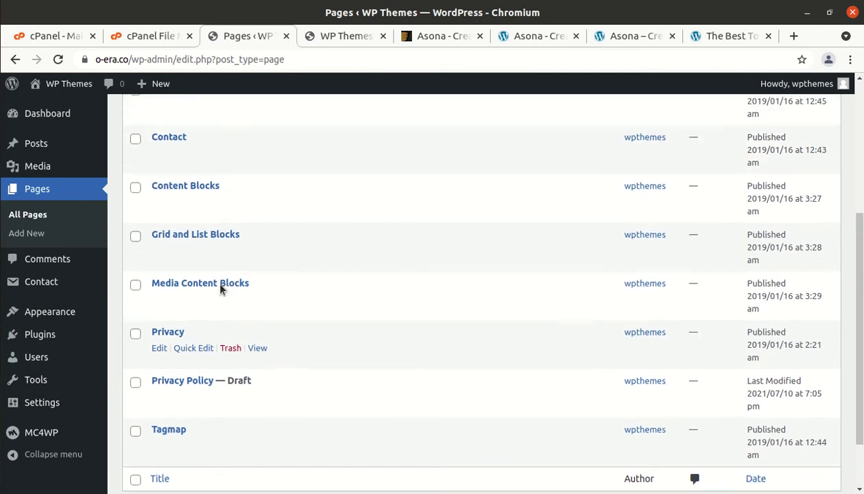
scroll(220, 287, up, 4)
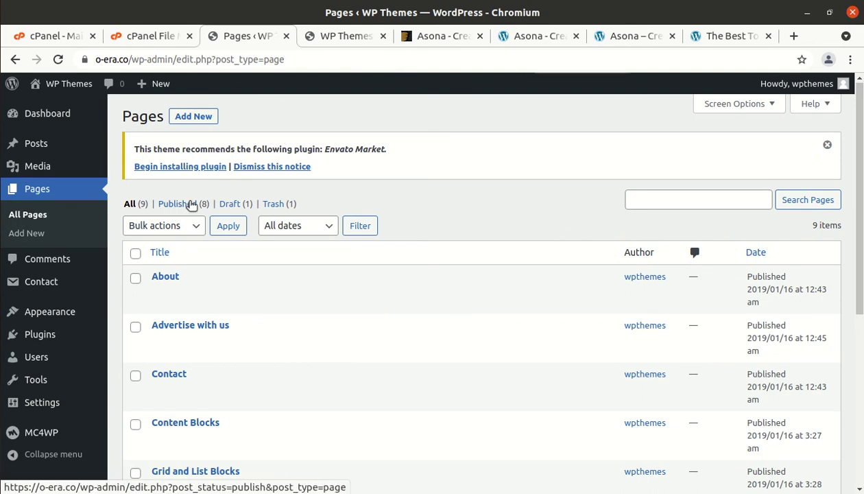
scroll(193, 336, down, 5)
scroll(195, 353, down, 3)
scroll(195, 355, up, 5)
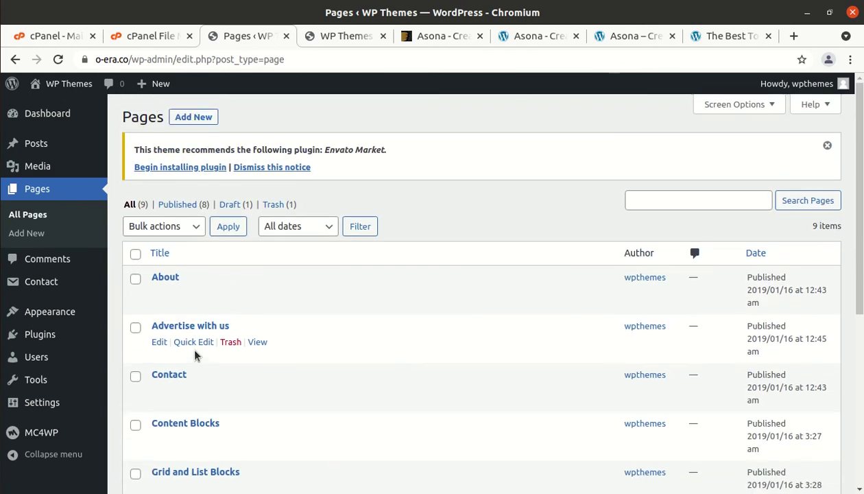
scroll(195, 355, down, 5)
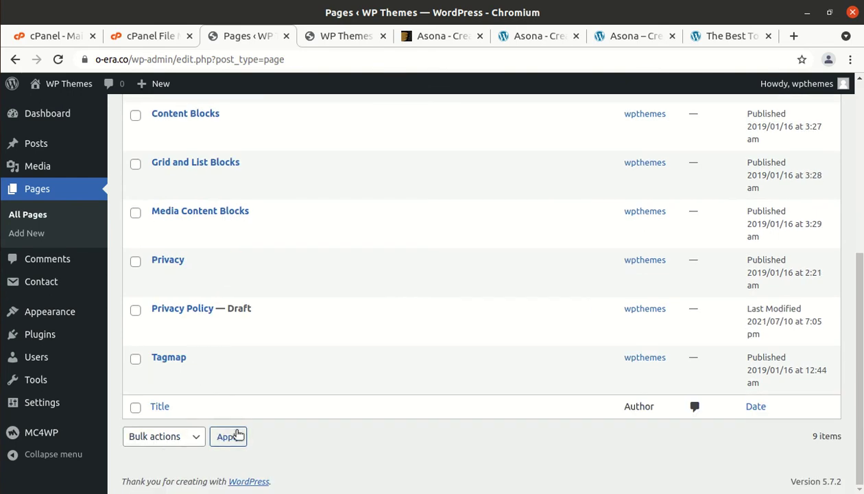
scroll(236, 434, up, 3)
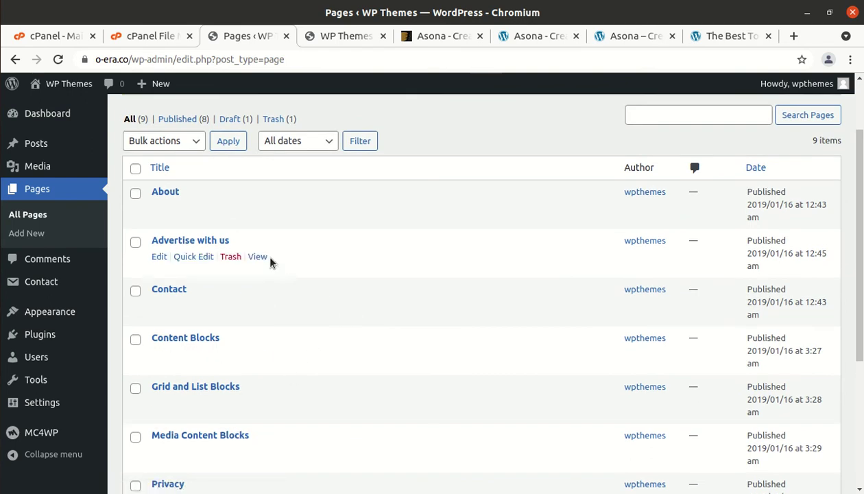
Scroll down the dark Asona front page and back up to the Work/Life Balance post
click(347, 35)
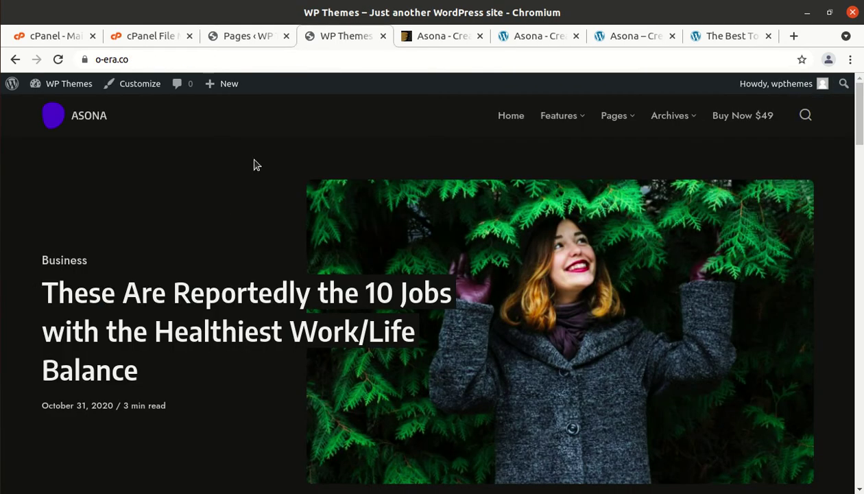
scroll(227, 206, down, 3)
scroll(216, 220, down, 3)
scroll(216, 219, down, 2)
scroll(217, 220, down, 3)
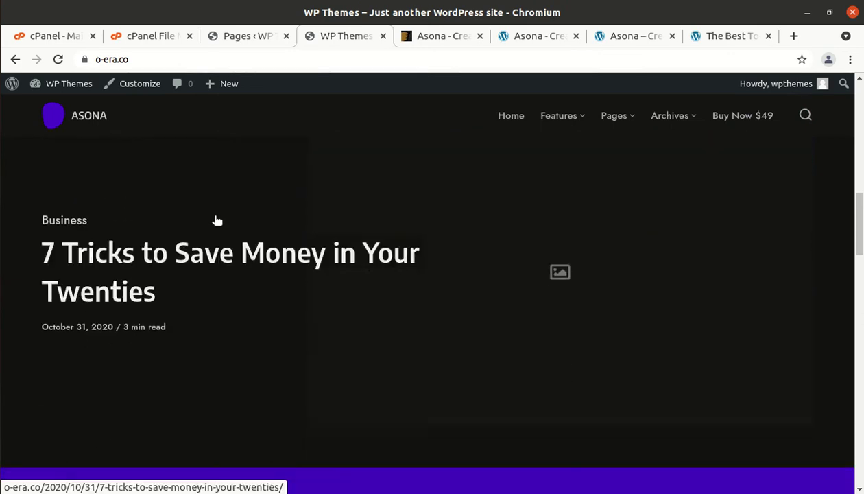
scroll(217, 220, down, 2)
scroll(217, 221, down, 3)
scroll(217, 221, down, 2)
scroll(216, 222, down, 2)
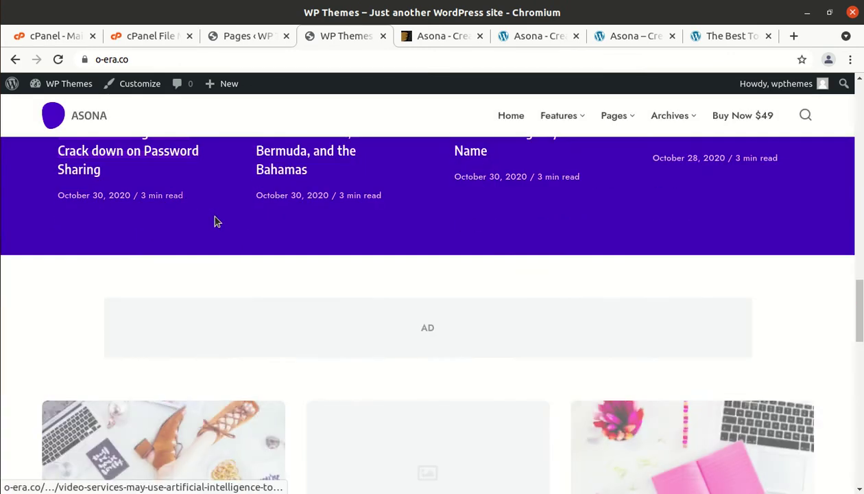
scroll(217, 222, down, 2)
scroll(216, 221, up, 5)
scroll(217, 221, up, 5)
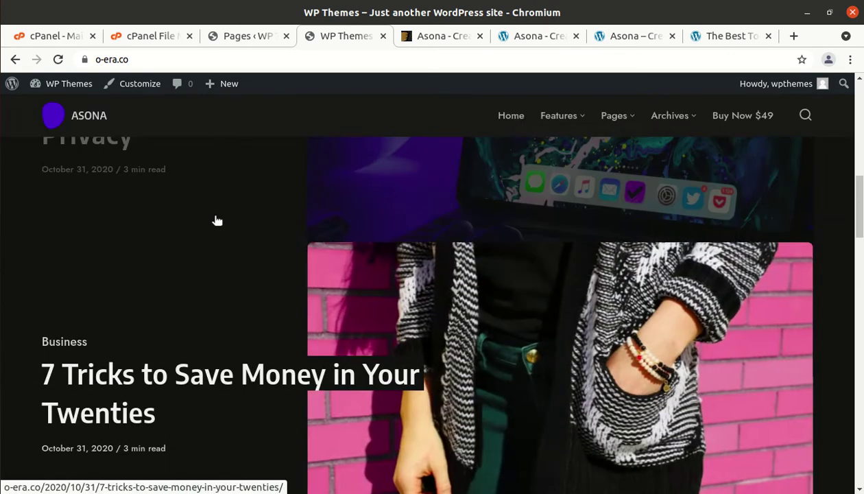
scroll(217, 220, up, 5)
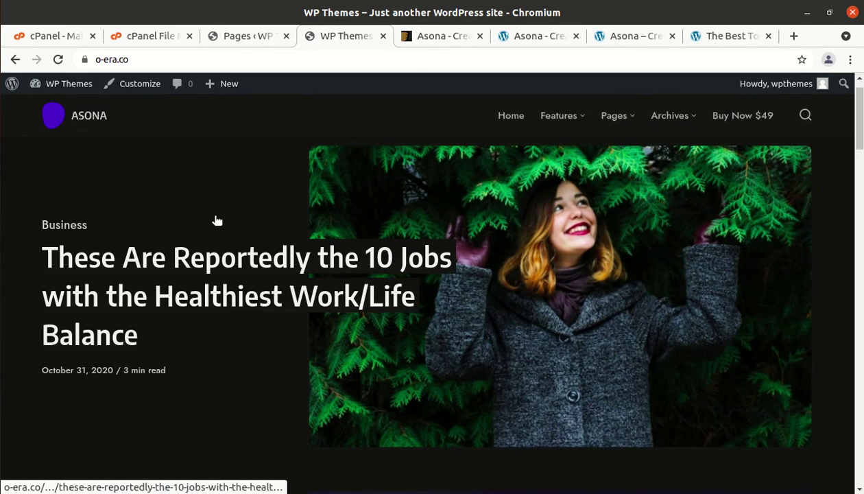
scroll(217, 220, up, 1)
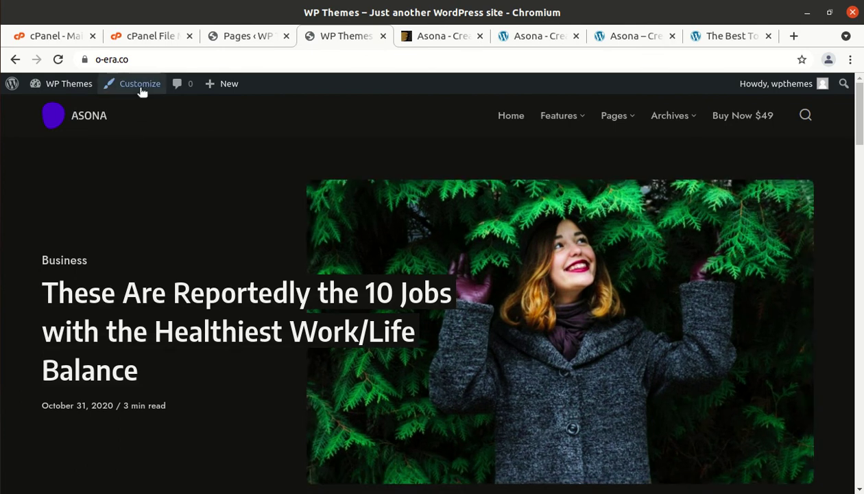
Launch the Customizer from the admin bar and look at the Site Identity section twice
click(140, 88)
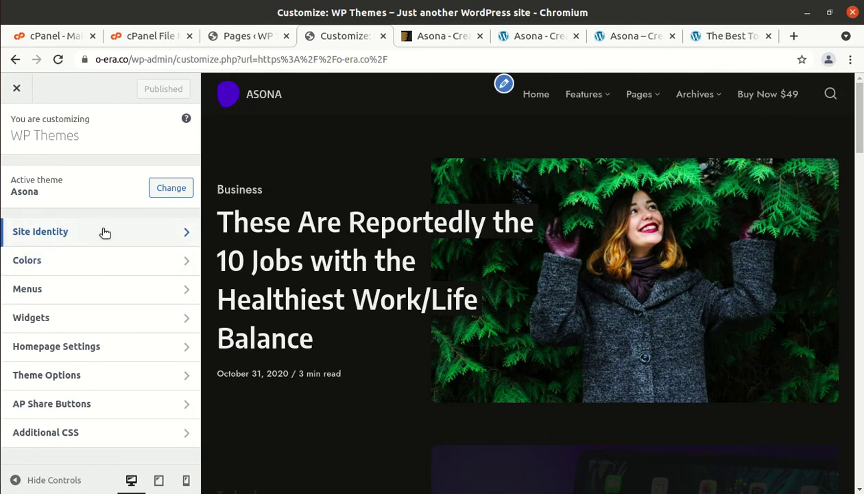
click(105, 233)
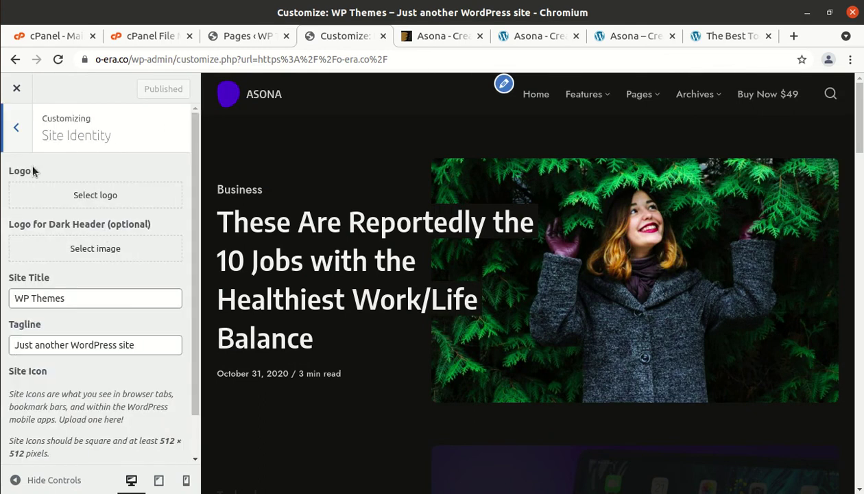
click(17, 128)
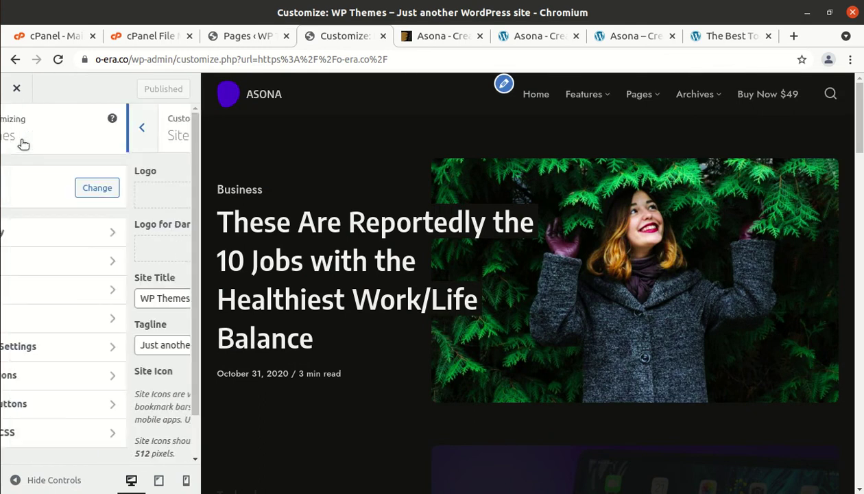
click(67, 236)
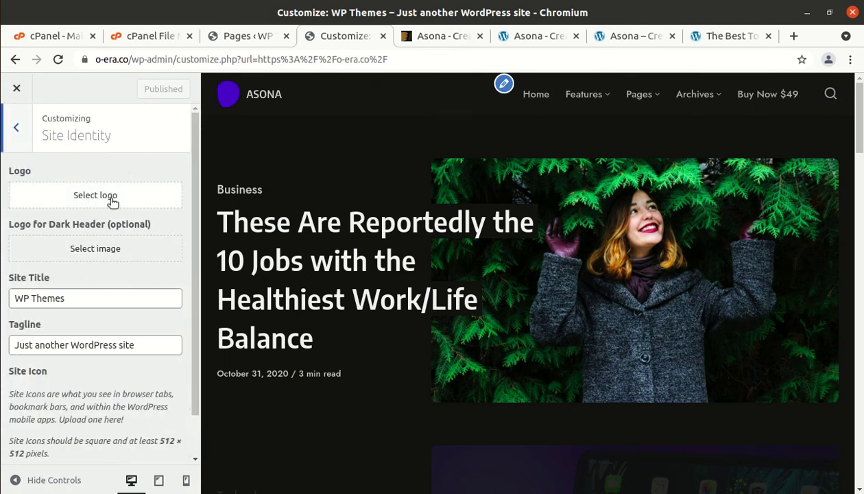
click(17, 129)
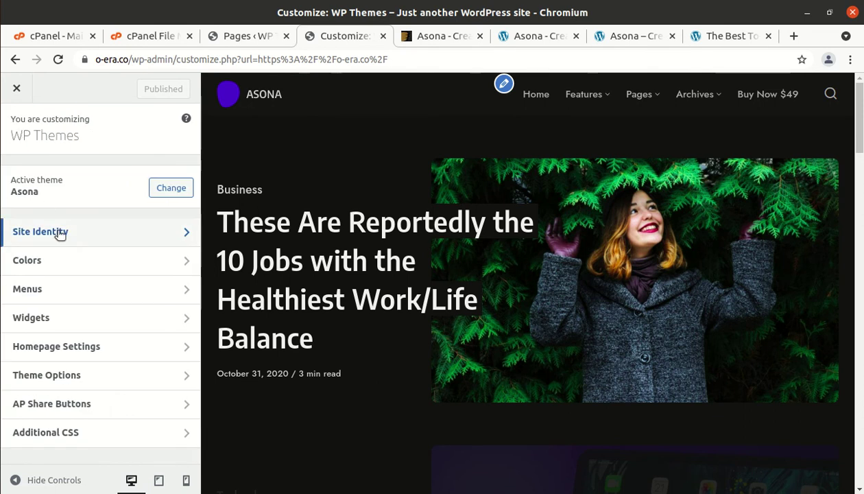
Look through the Colors, Menus and Homepage Settings sections, returning to the main list
click(77, 261)
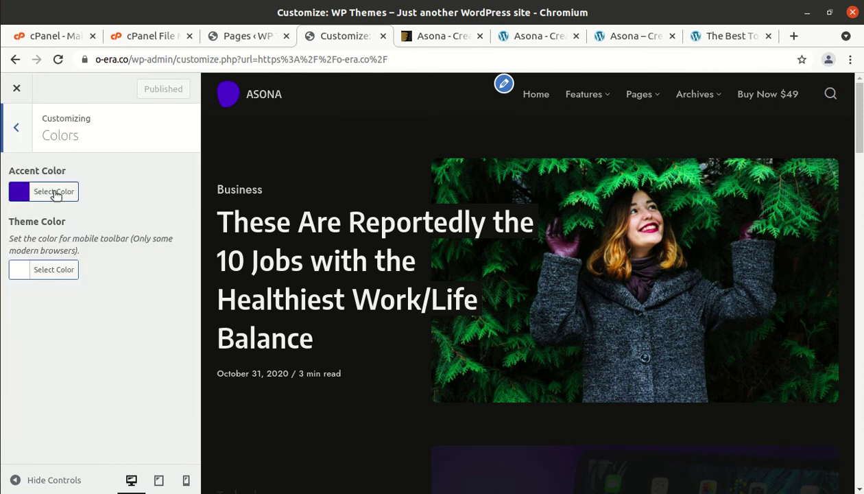
click(20, 124)
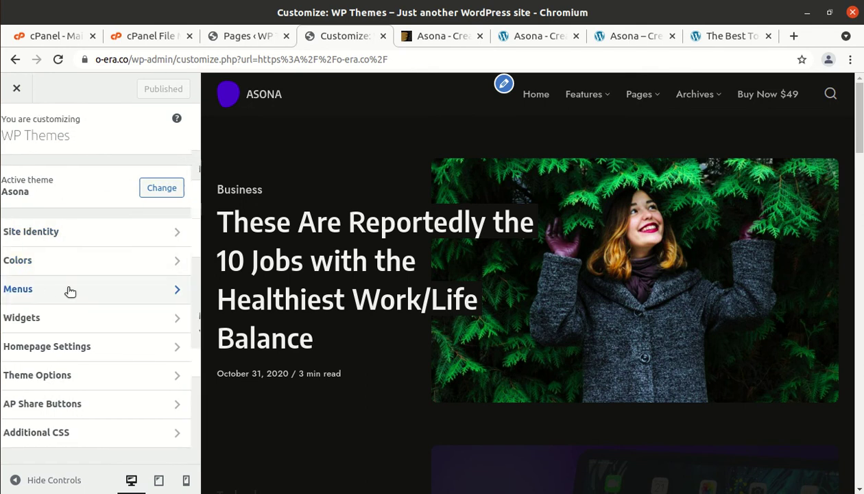
click(68, 290)
click(18, 130)
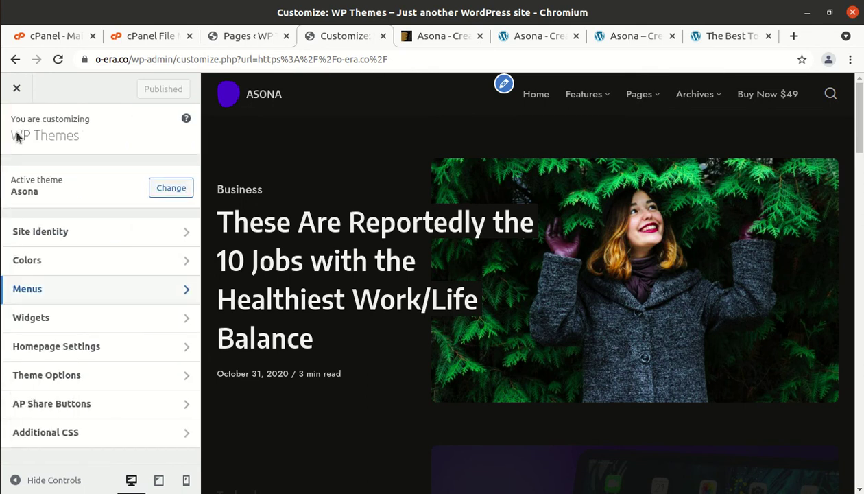
click(58, 349)
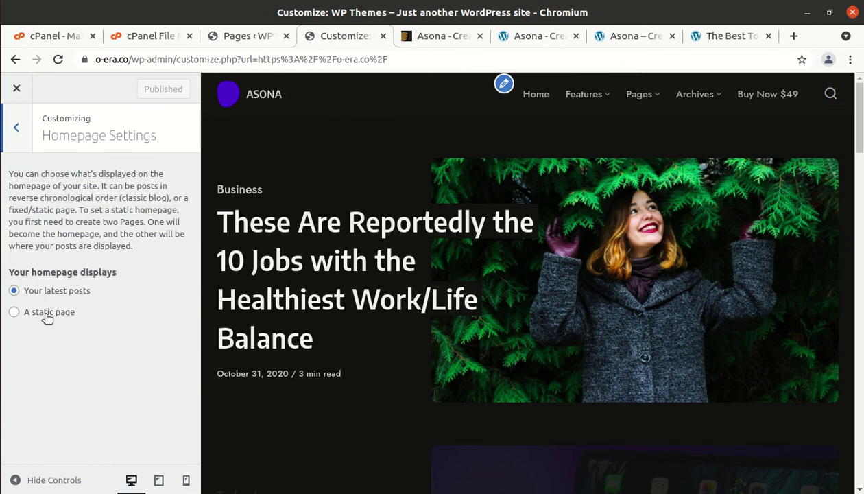
click(20, 130)
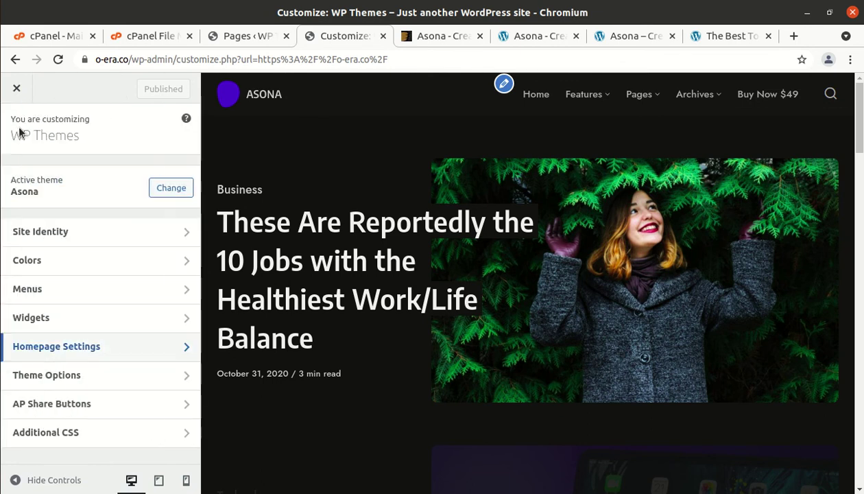
click(238, 40)
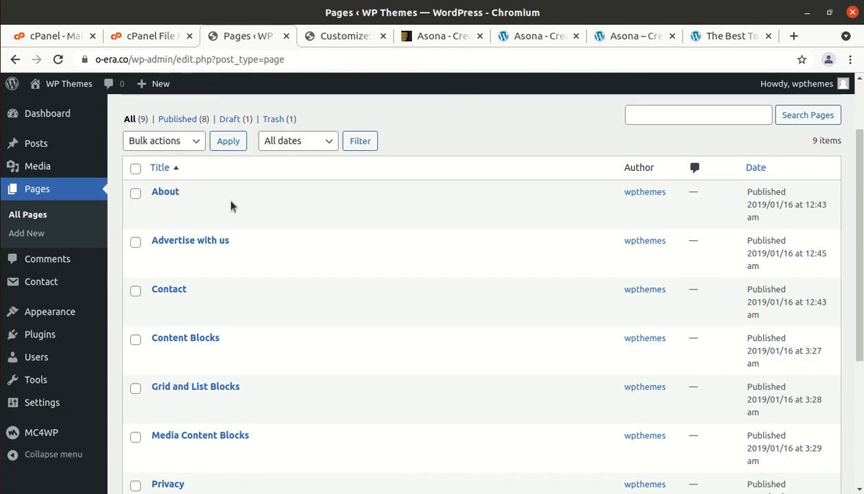
scroll(228, 227, down, 2)
scroll(228, 227, down, 3)
scroll(234, 236, down, 1)
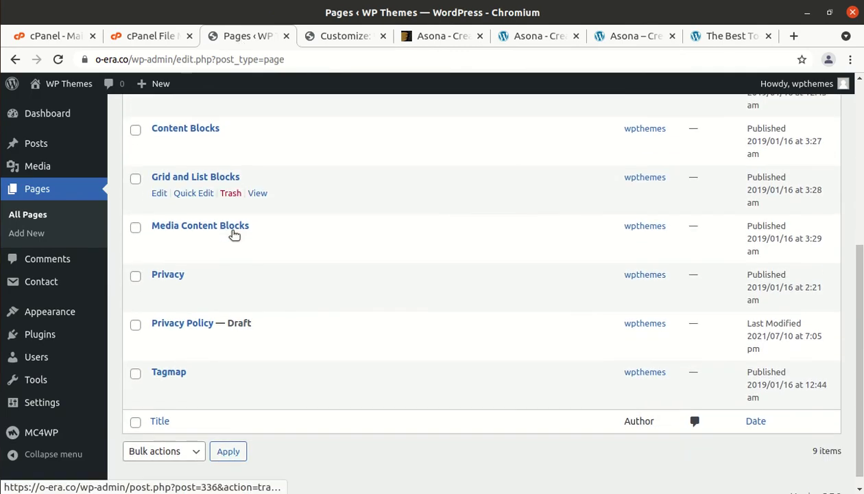
scroll(234, 237, down, 1)
scroll(232, 235, up, 5)
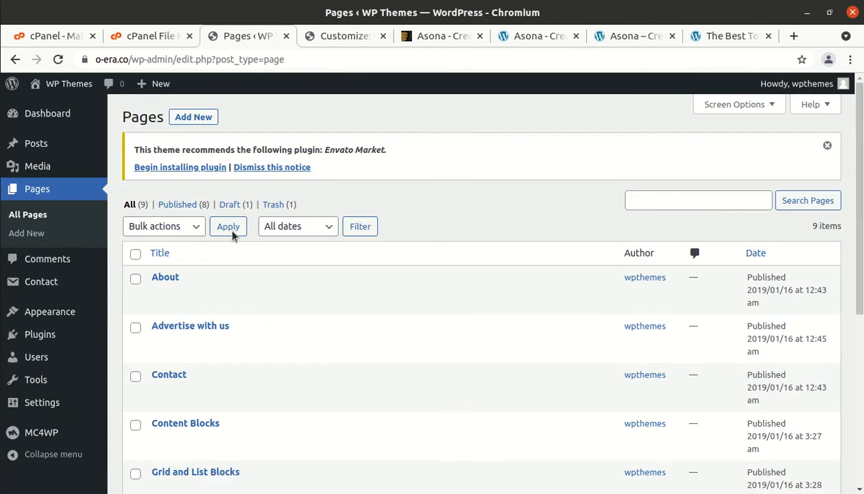
click(230, 204)
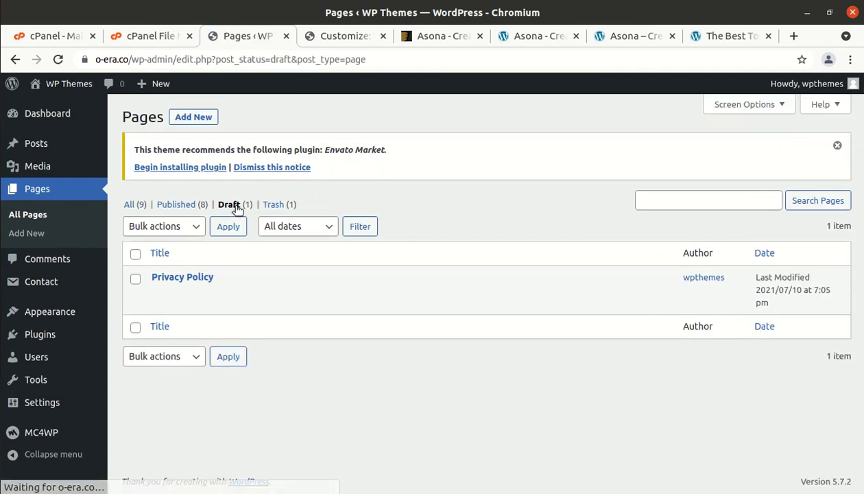
click(280, 206)
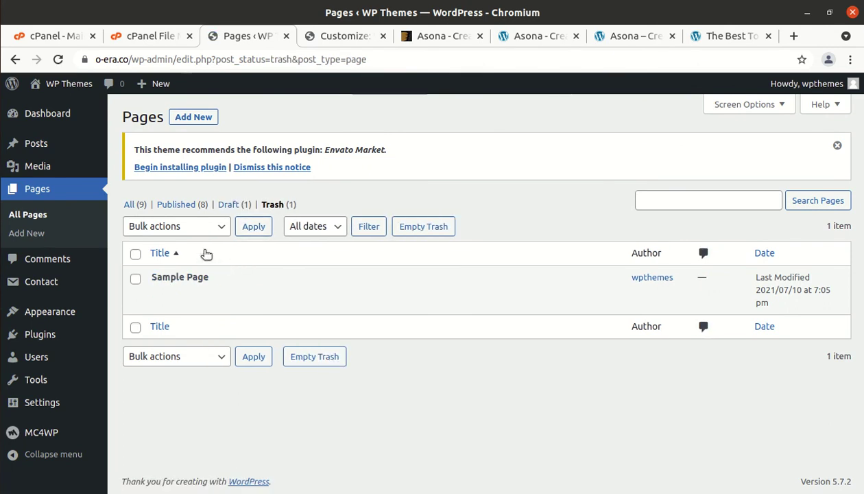
click(140, 206)
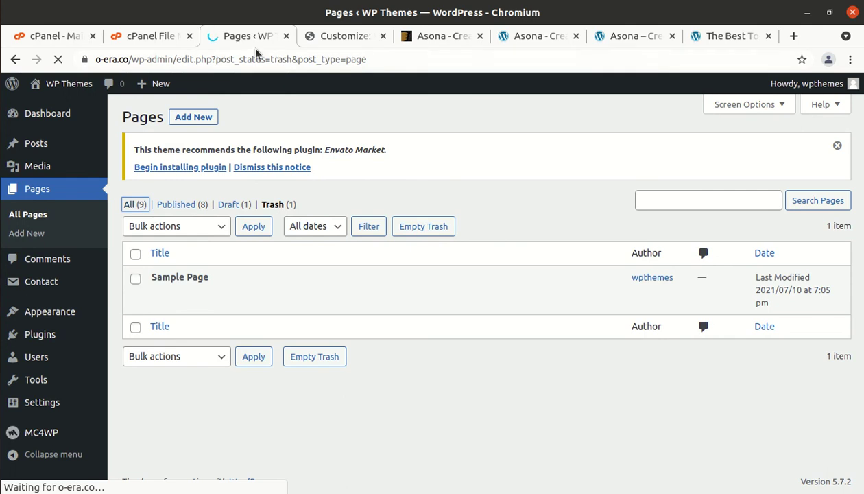
click(329, 44)
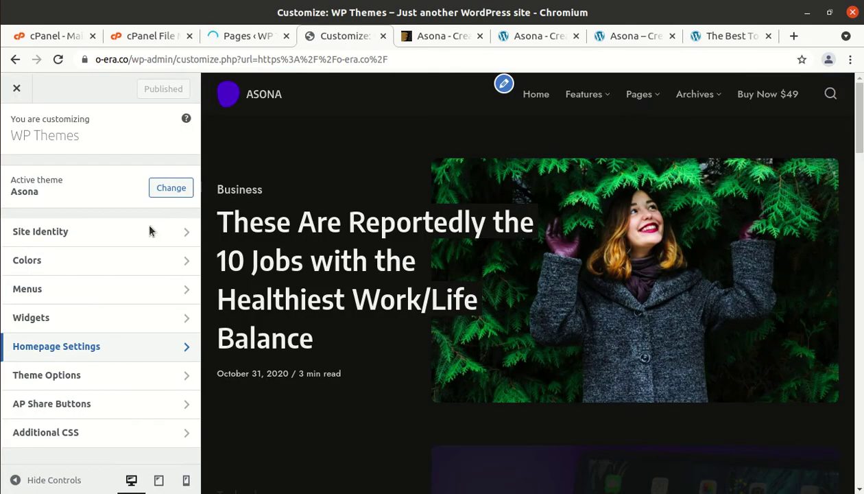
Under Theme Options > Blog, switch Blog Posts Style to Style 2, then back to Style 1
click(111, 375)
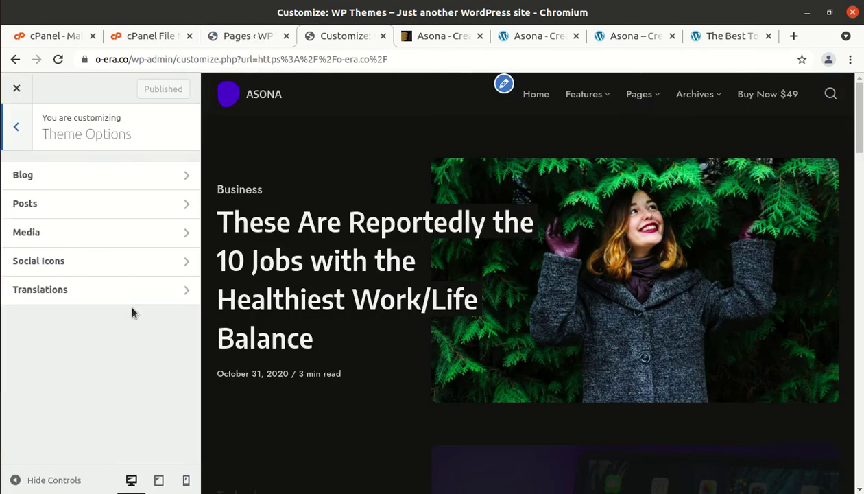
click(173, 178)
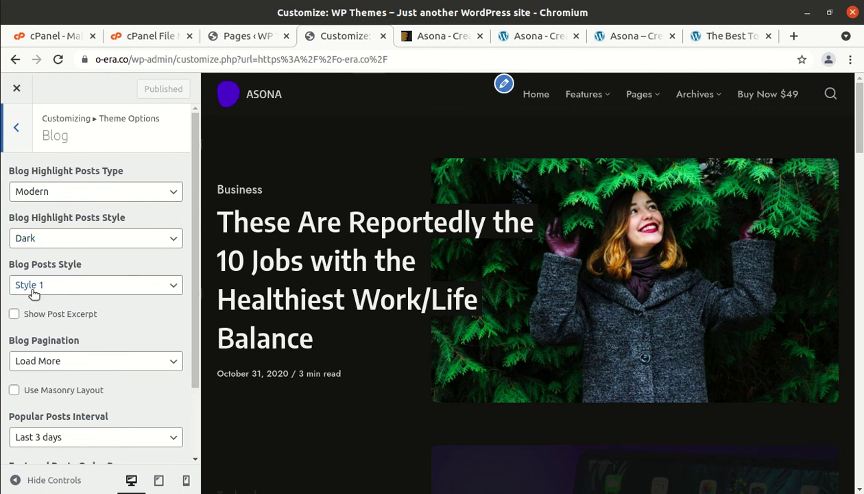
click(144, 291)
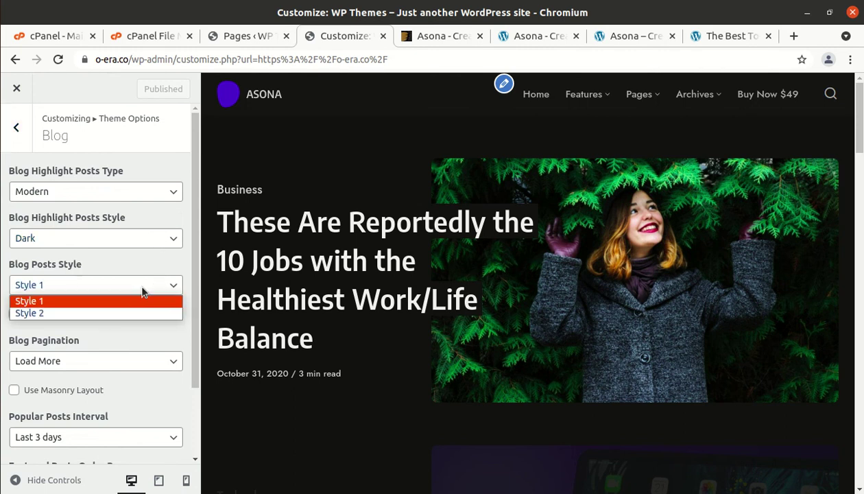
click(123, 313)
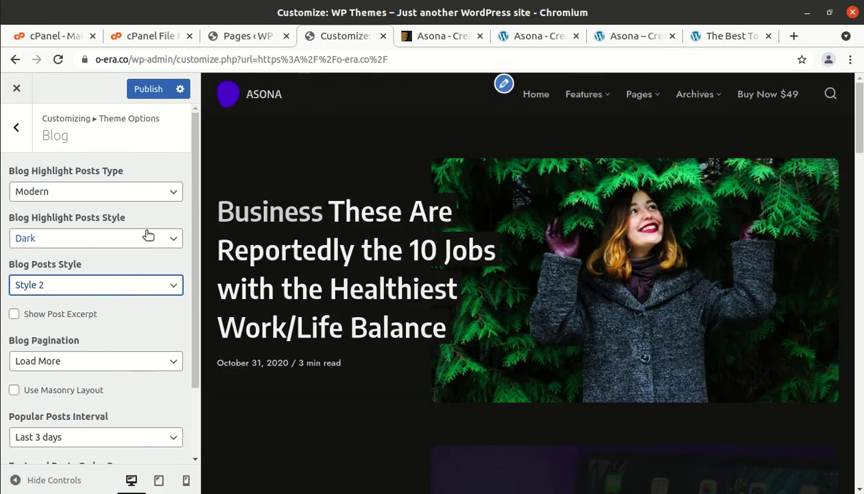
click(124, 287)
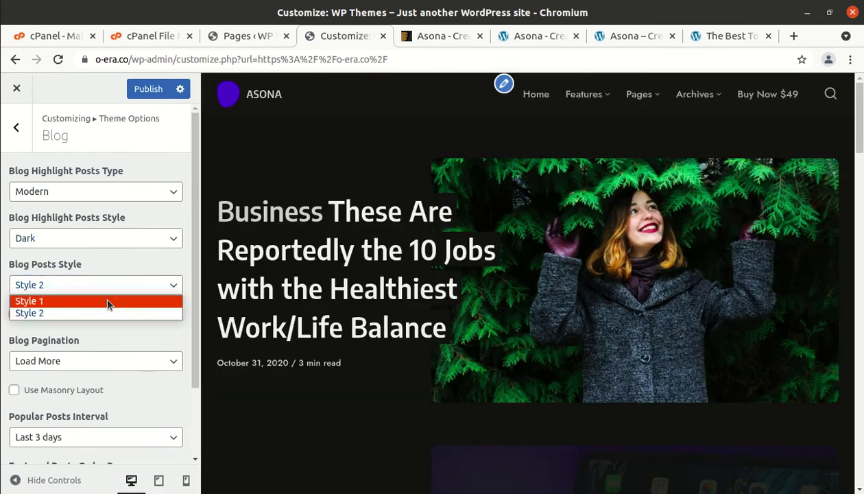
click(107, 303)
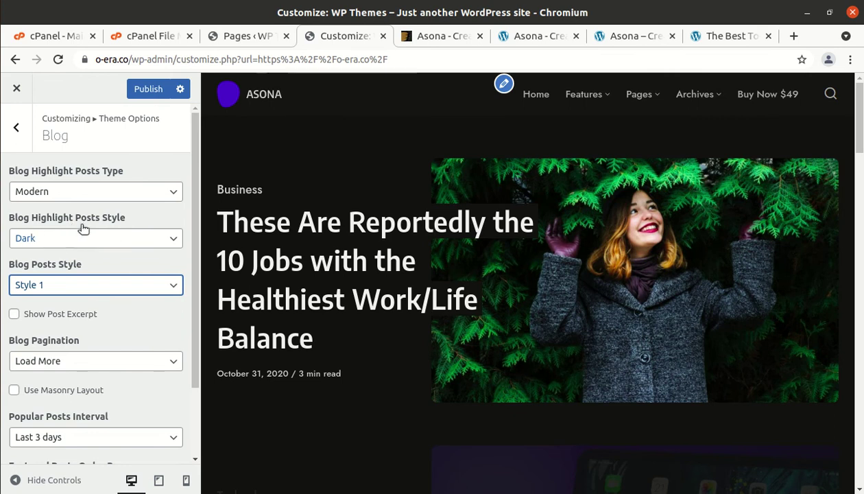
Set Blog Highlight Posts Style to Light so the front page preview turns white
click(127, 246)
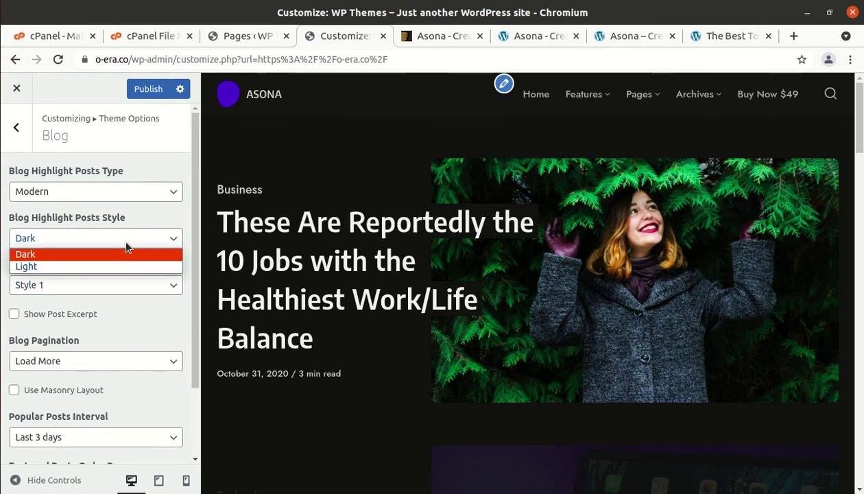
click(94, 266)
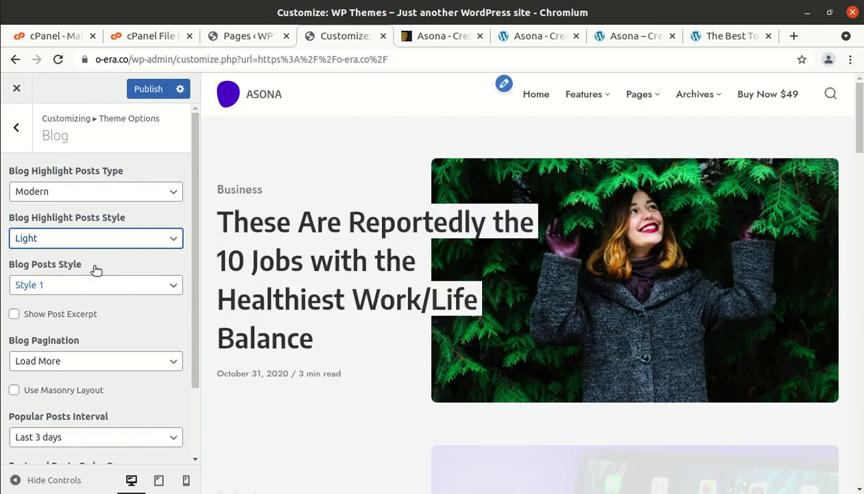
scroll(372, 349, down, 3)
scroll(368, 353, up, 3)
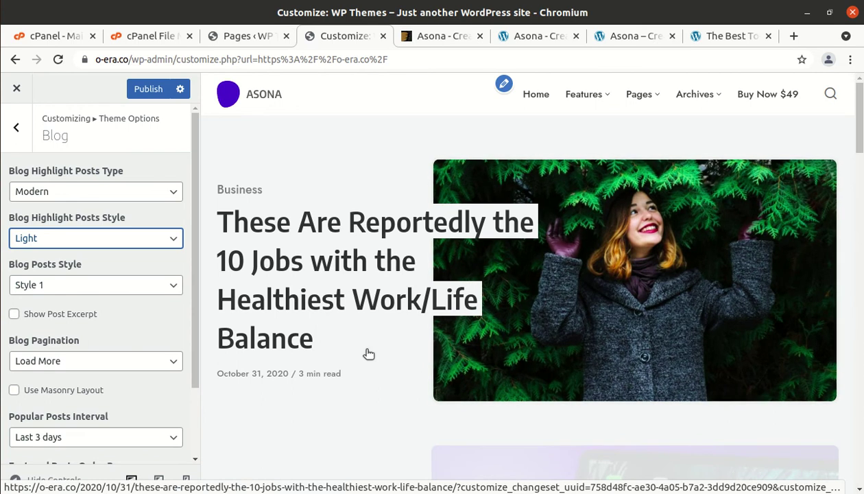
scroll(369, 354, down, 2)
scroll(367, 353, up, 2)
scroll(376, 351, down, 2)
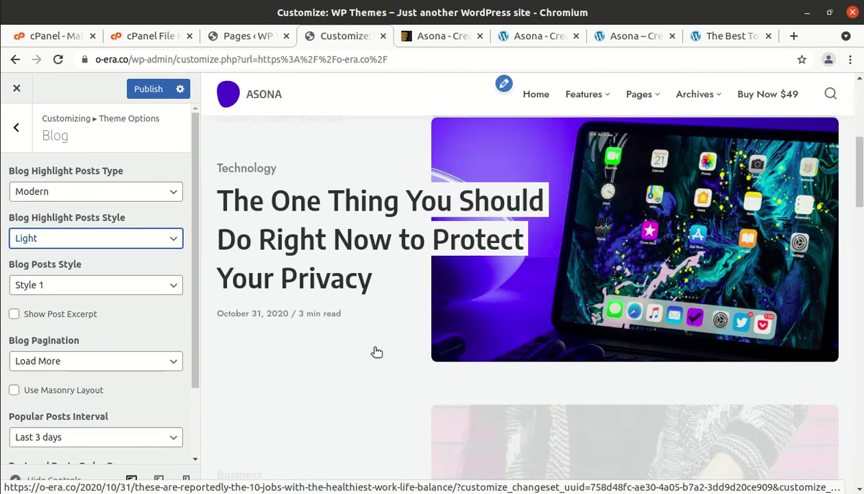
scroll(375, 352, down, 2)
scroll(376, 352, up, 4)
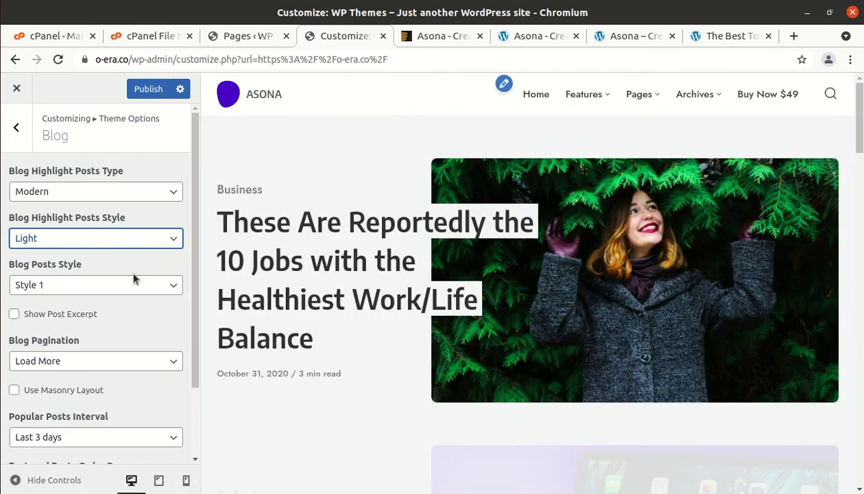
scroll(134, 278, down, 1)
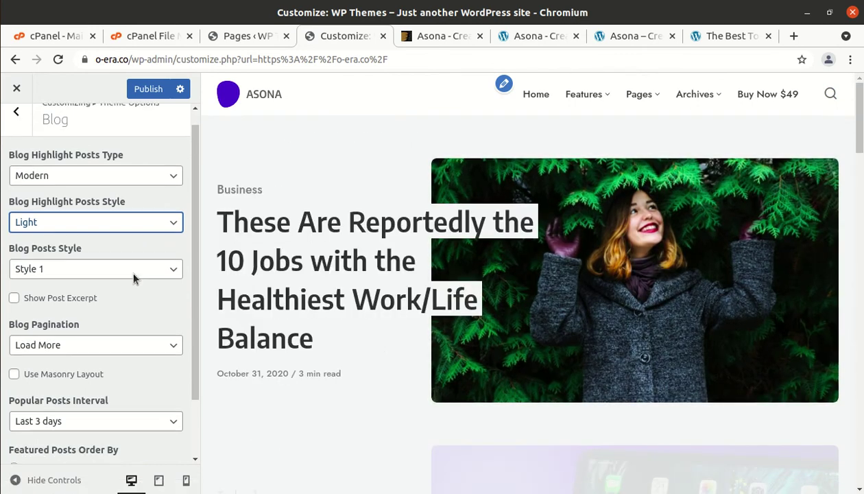
Keep Load More pagination and the Last 3 days popular posts interval, then return to Theme Options
click(114, 331)
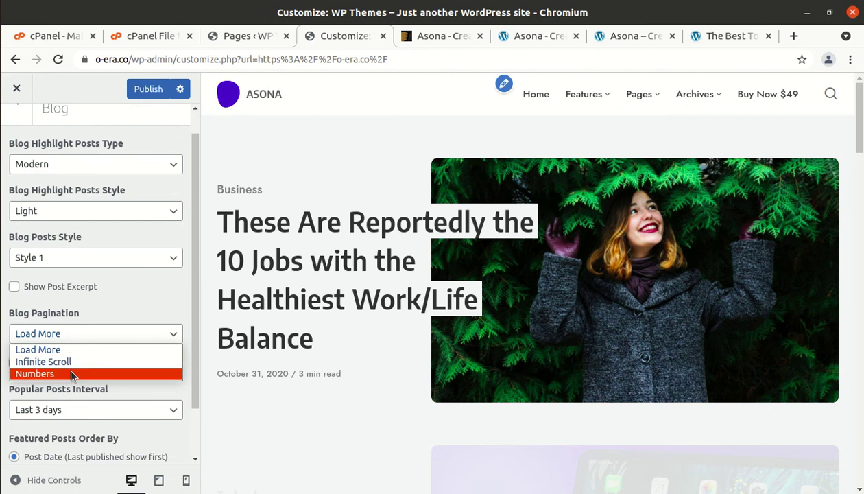
click(140, 314)
scroll(138, 314, down, 1)
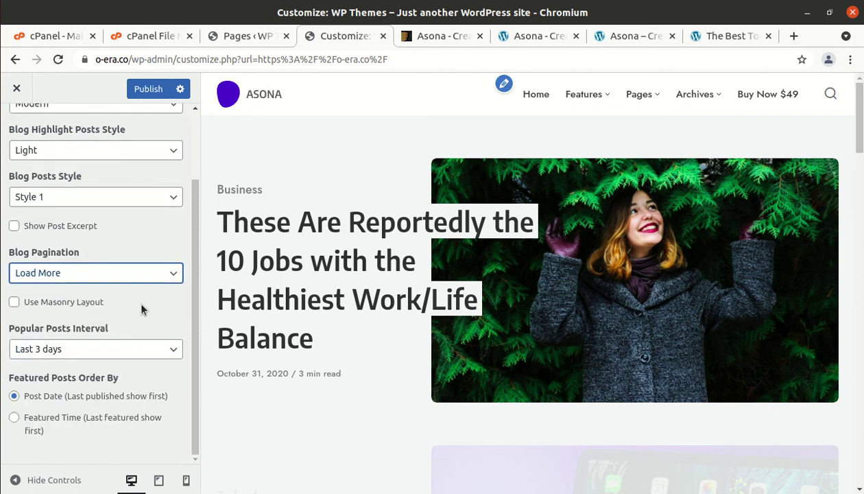
click(135, 354)
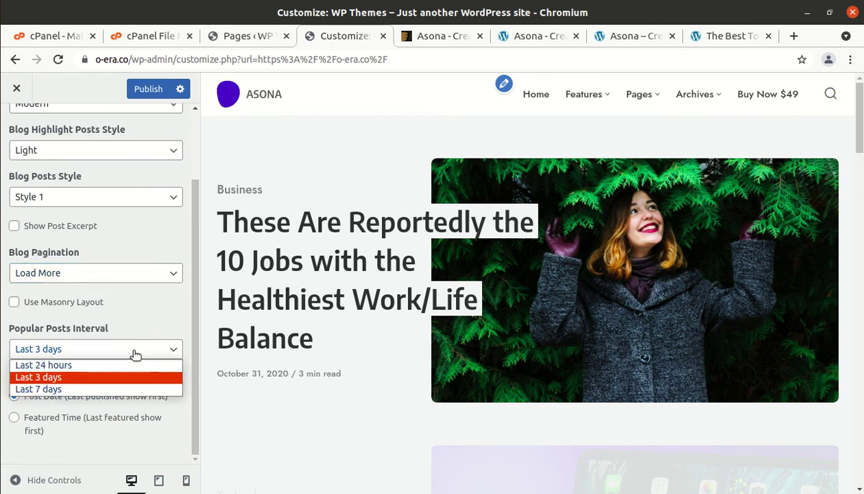
click(146, 311)
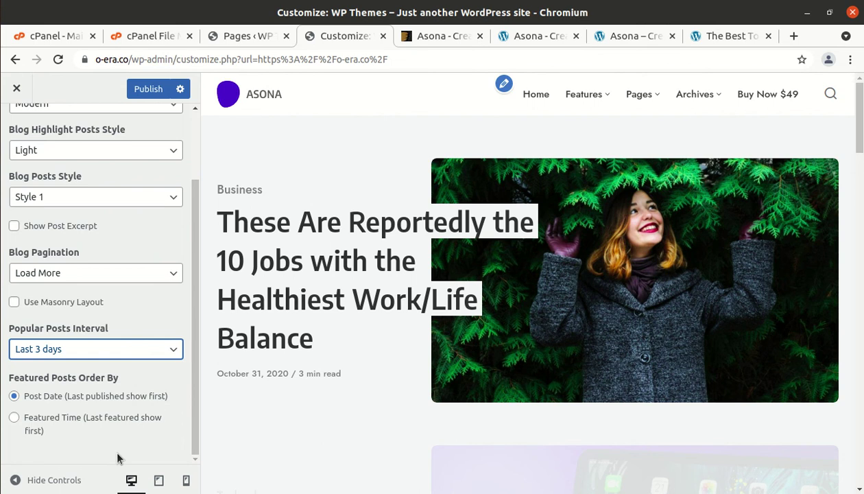
scroll(117, 458, up, 3)
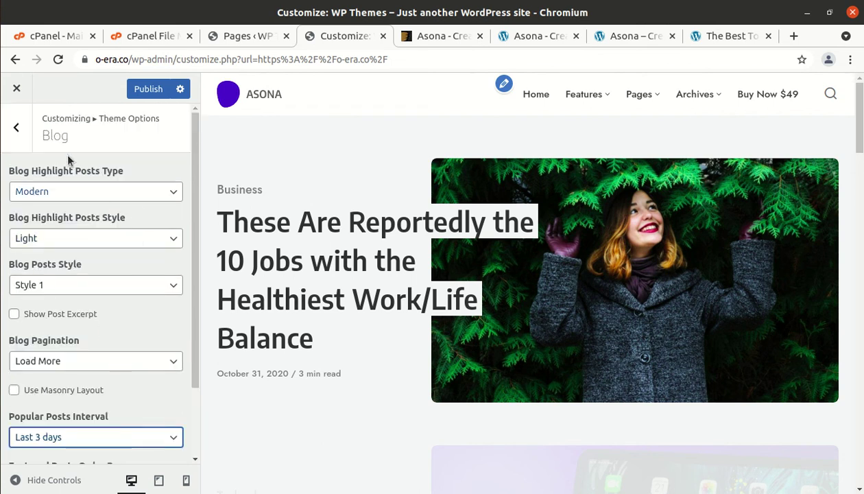
click(18, 135)
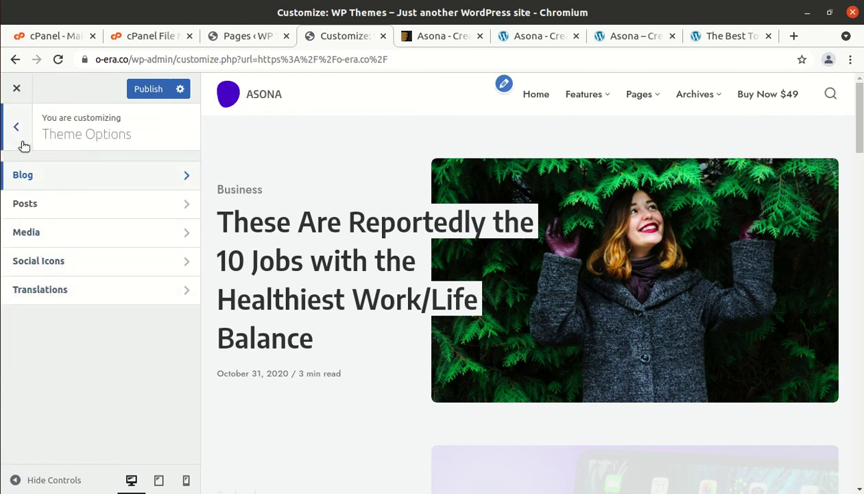
Review the Posts settings, keeping the Modern single posts type and the current style
click(47, 215)
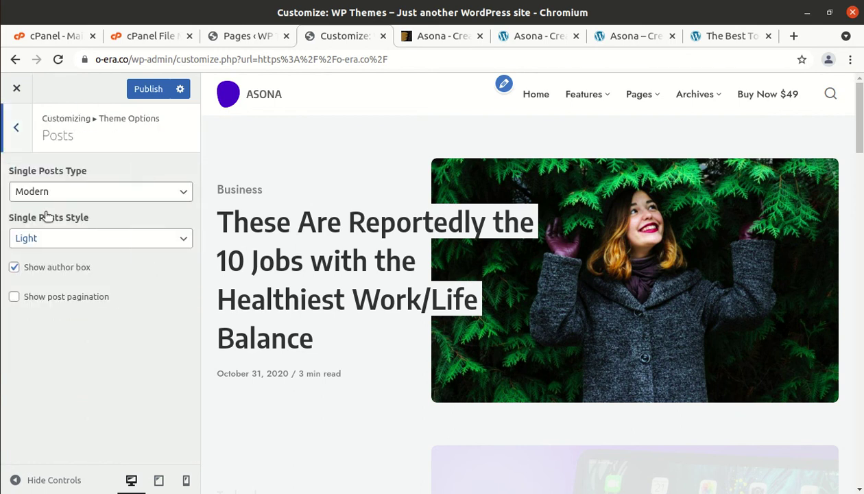
click(108, 197)
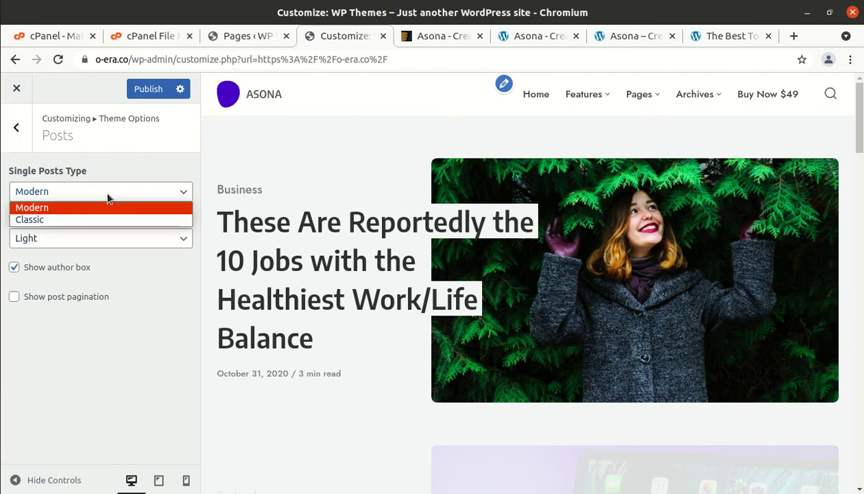
click(110, 277)
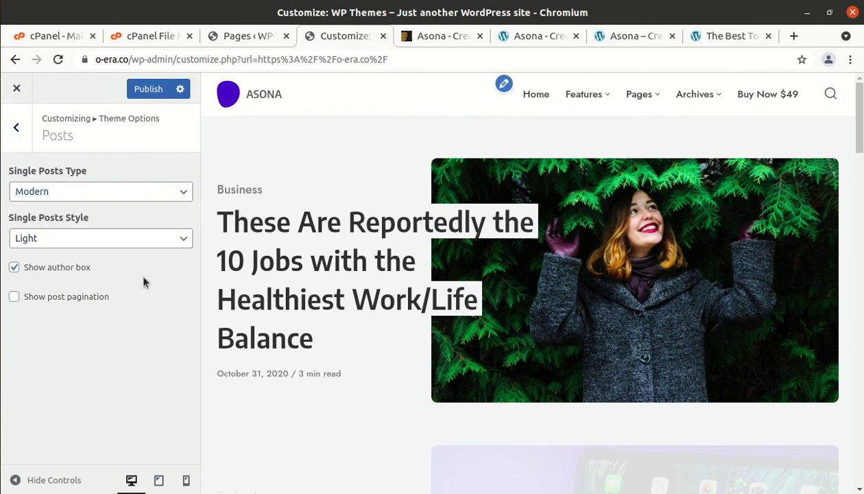
click(101, 242)
click(137, 336)
click(19, 128)
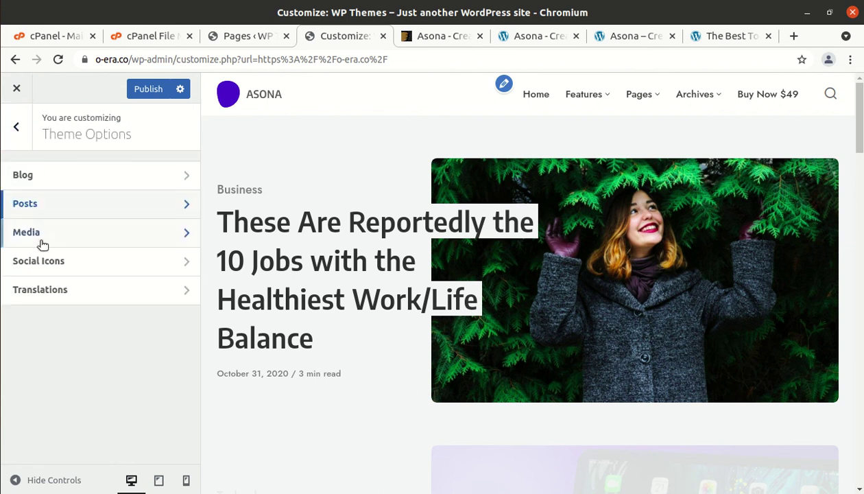
Look over the Media settings and browse the existing Twitter, Behance and Dribbble social icons
click(66, 242)
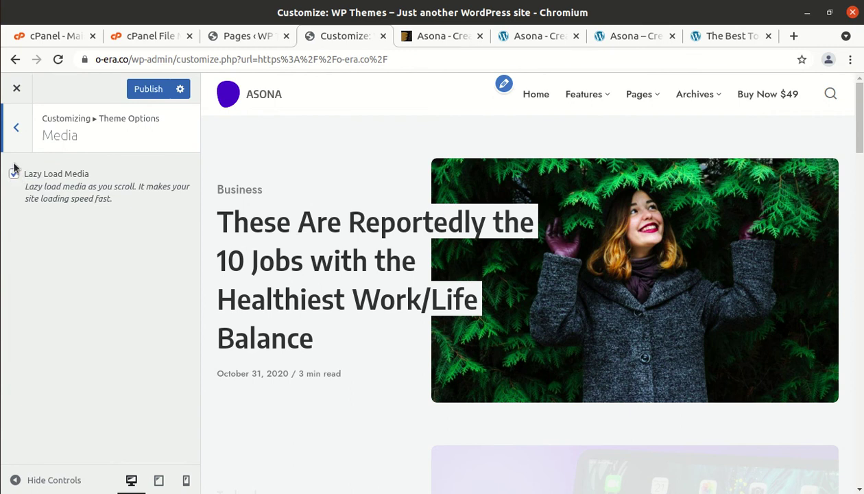
click(21, 129)
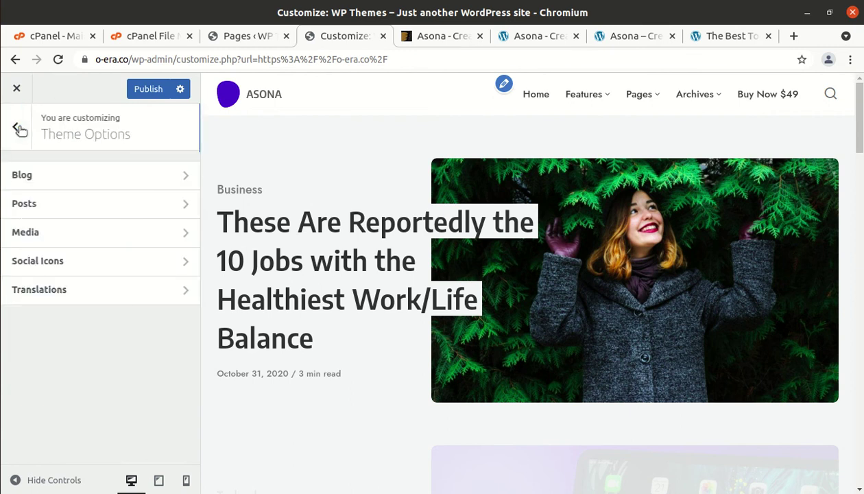
click(74, 262)
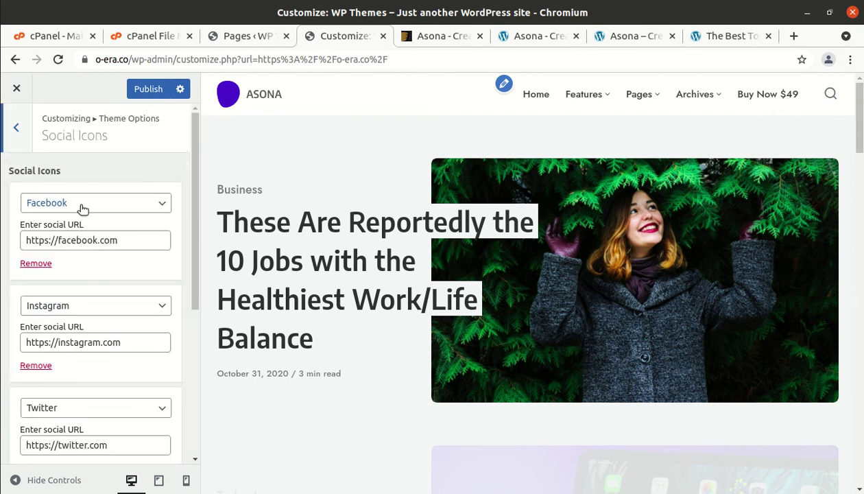
scroll(97, 320, down, 2)
scroll(97, 319, down, 3)
scroll(97, 317, up, 2)
scroll(96, 316, down, 2)
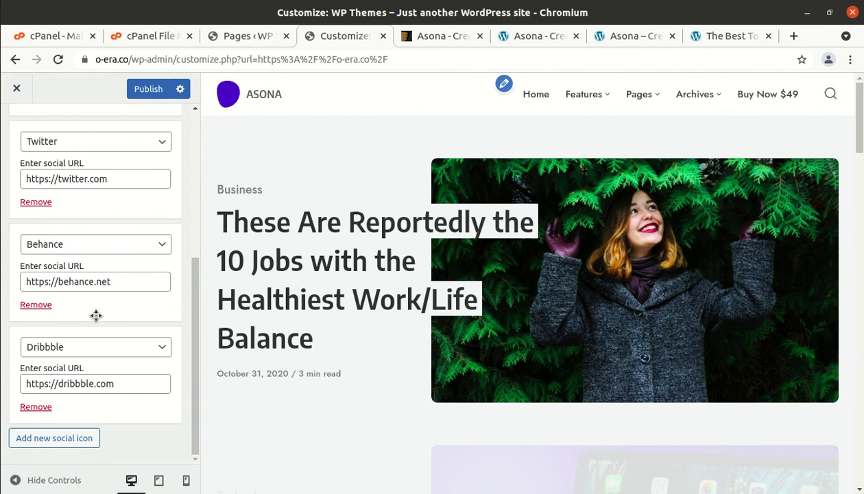
Add a new social icon entry and browse its social types without choosing one
click(58, 437)
scroll(59, 433, down, 2)
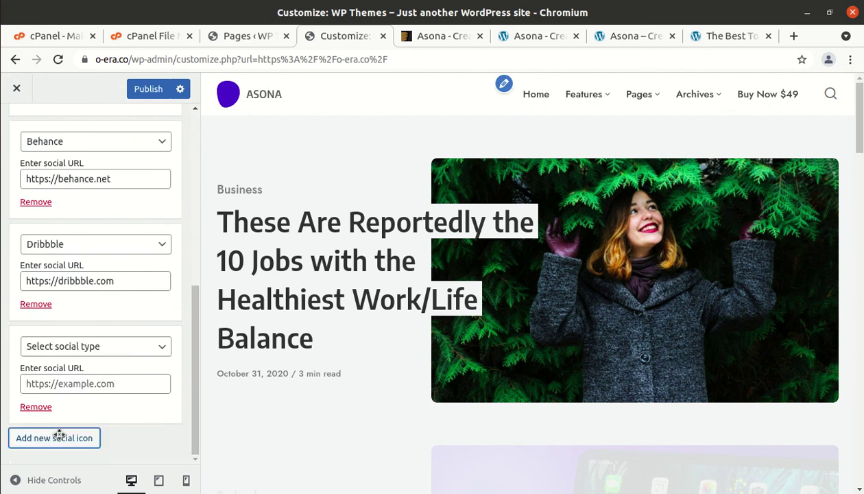
click(124, 351)
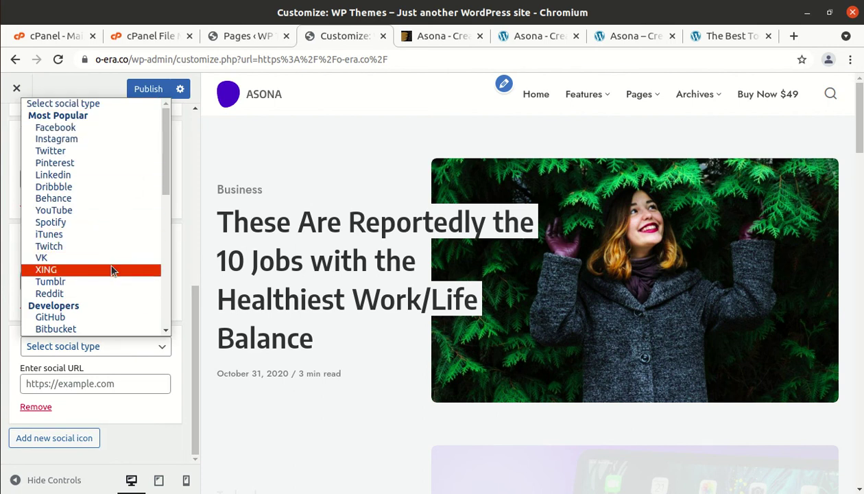
scroll(112, 268, down, 1)
scroll(112, 269, down, 5)
scroll(112, 268, up, 6)
click(140, 422)
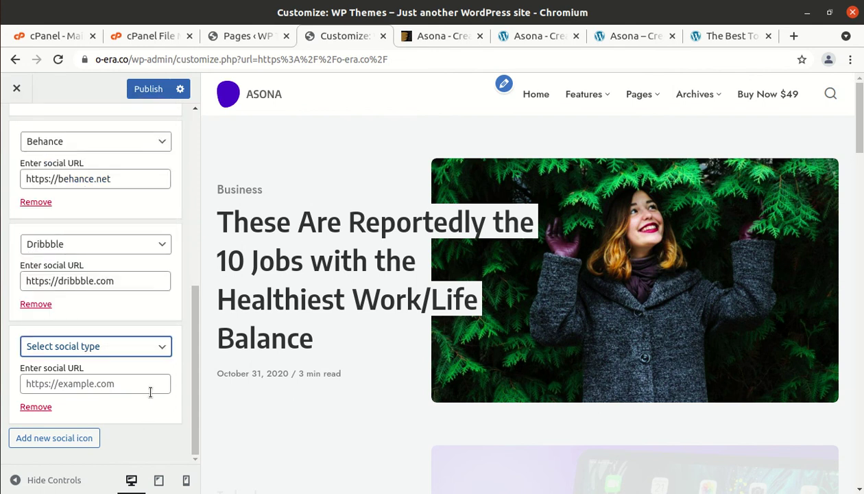
Review the Translations settings, selecting all the Copyright text, then return to the main customization list
scroll(83, 151, up, 5)
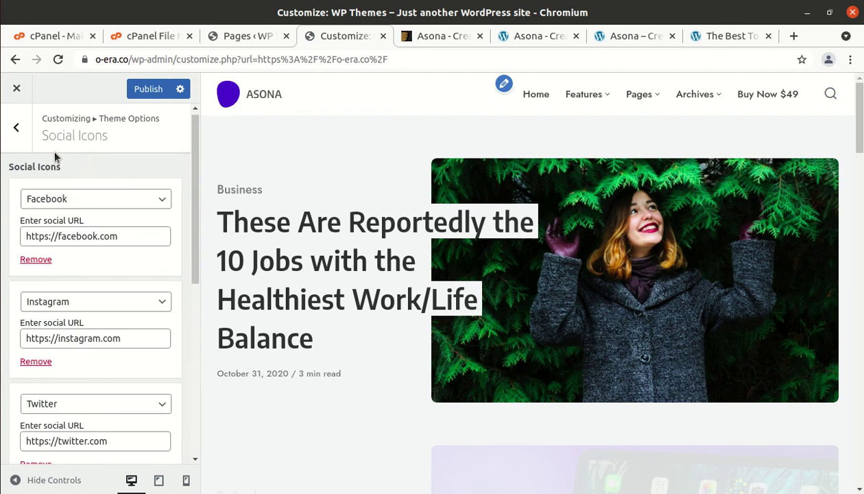
click(23, 137)
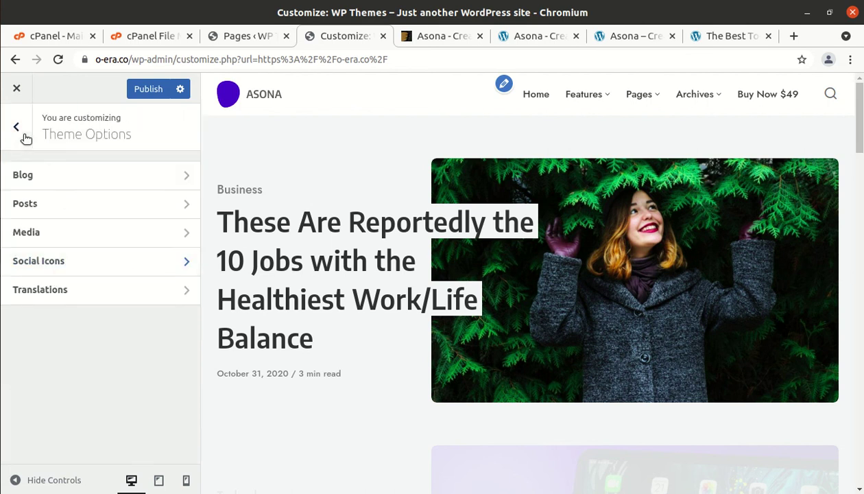
click(116, 292)
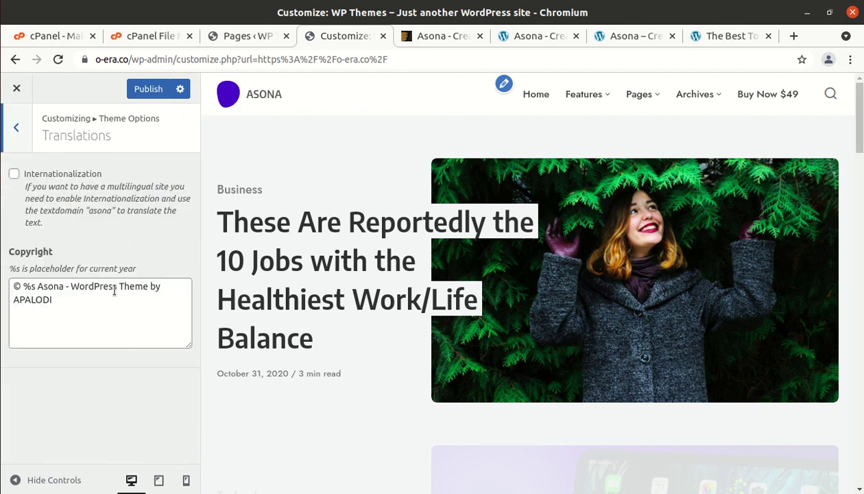
click(100, 307)
key(ctrl+a)
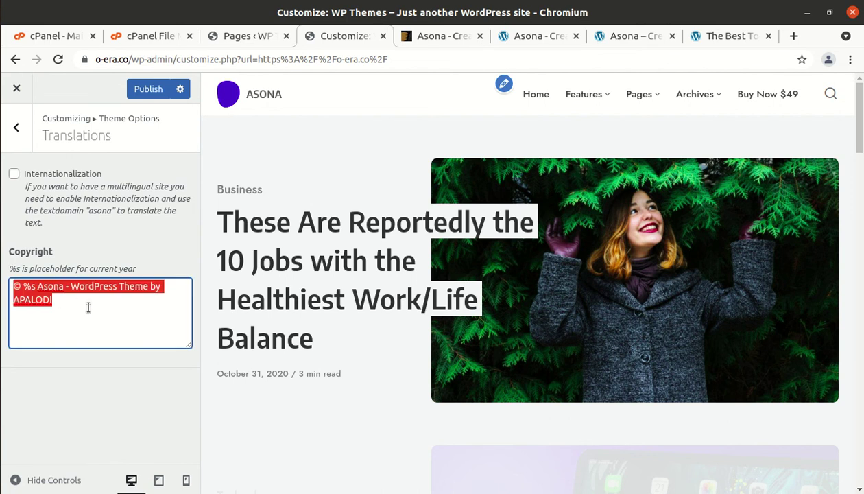
click(17, 129)
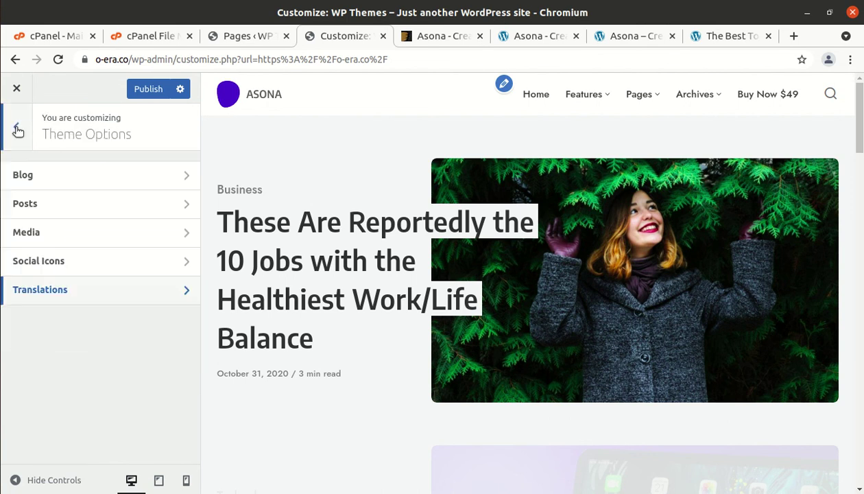
click(18, 130)
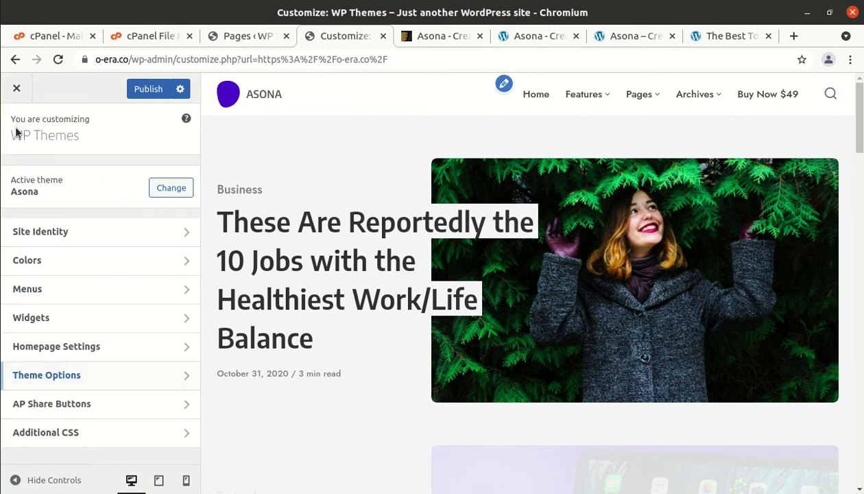
Look over the AP Share Buttons options, then close the Customizer
click(100, 407)
scroll(102, 359, down, 2)
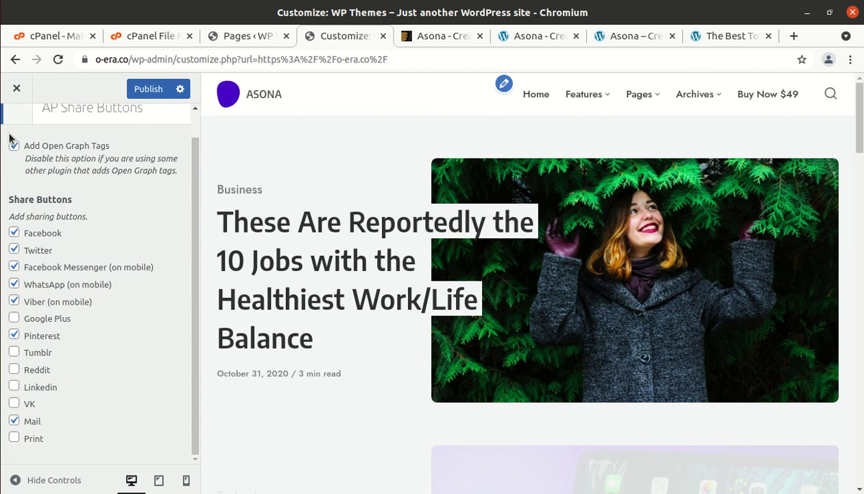
scroll(29, 232, up, 2)
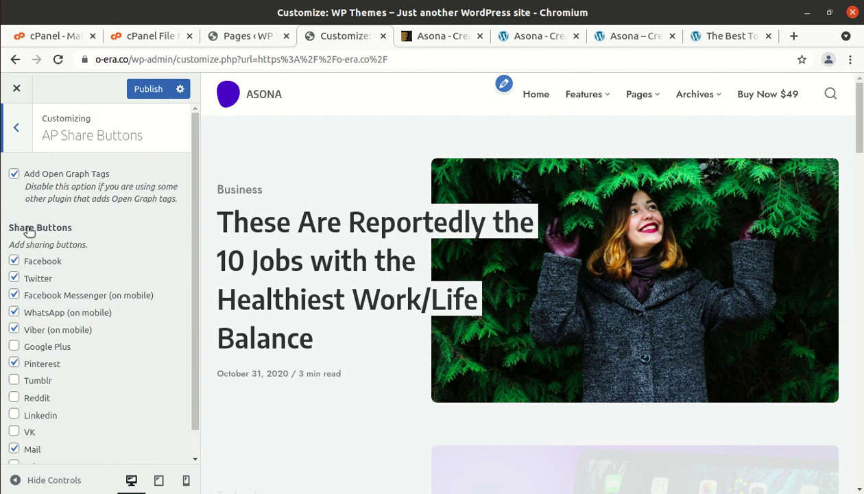
click(18, 132)
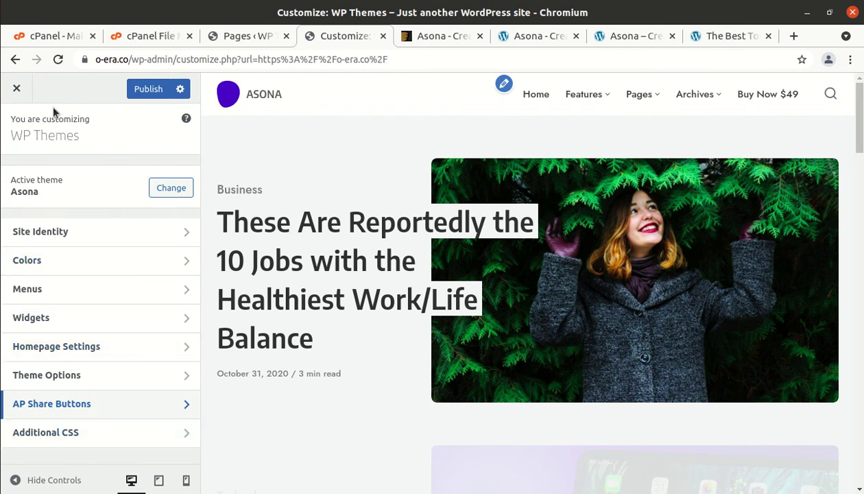
click(20, 91)
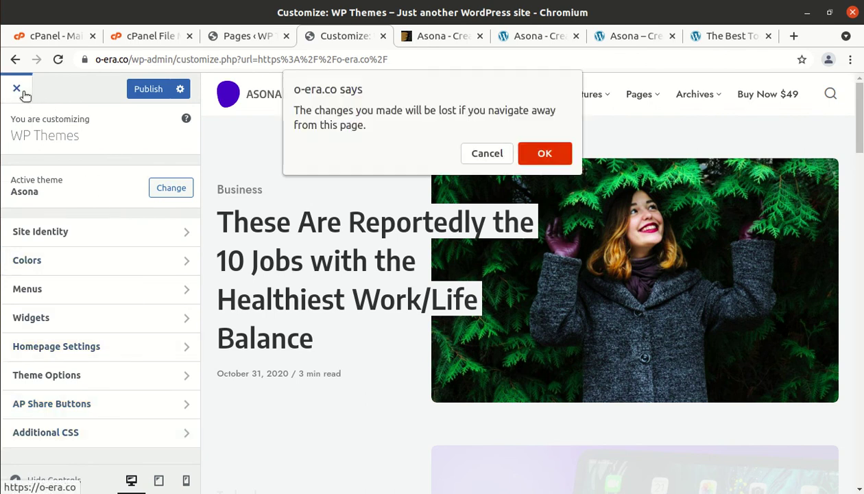
Leave without saving and scroll the live home page past Featured to the Lifestyle and Business posts
click(538, 162)
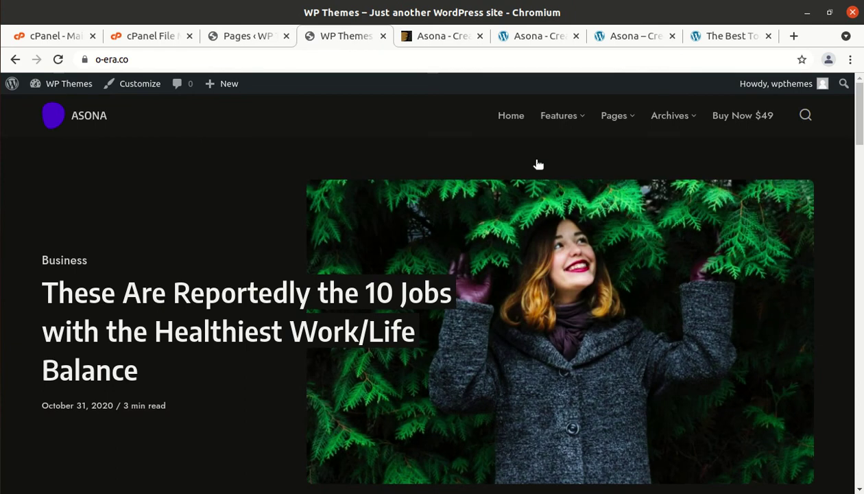
scroll(539, 164, down, 3)
scroll(539, 165, down, 3)
scroll(539, 165, down, 3)
scroll(539, 165, down, 3)
scroll(537, 164, down, 3)
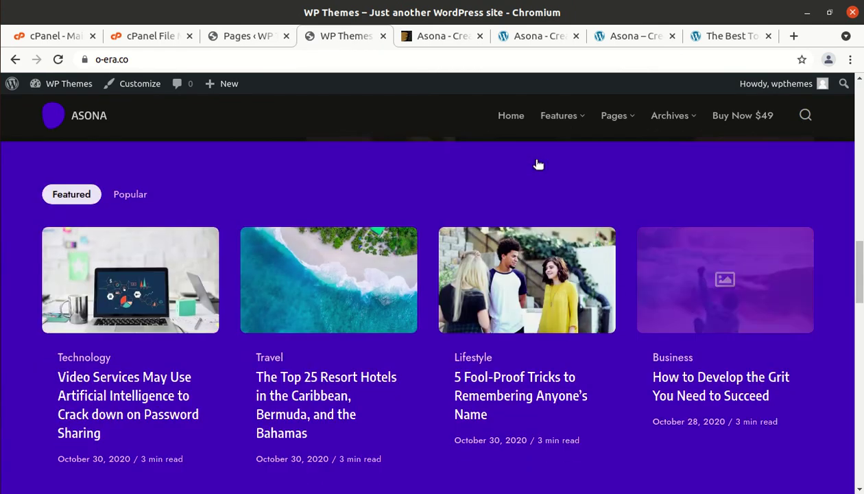
scroll(536, 164, down, 2)
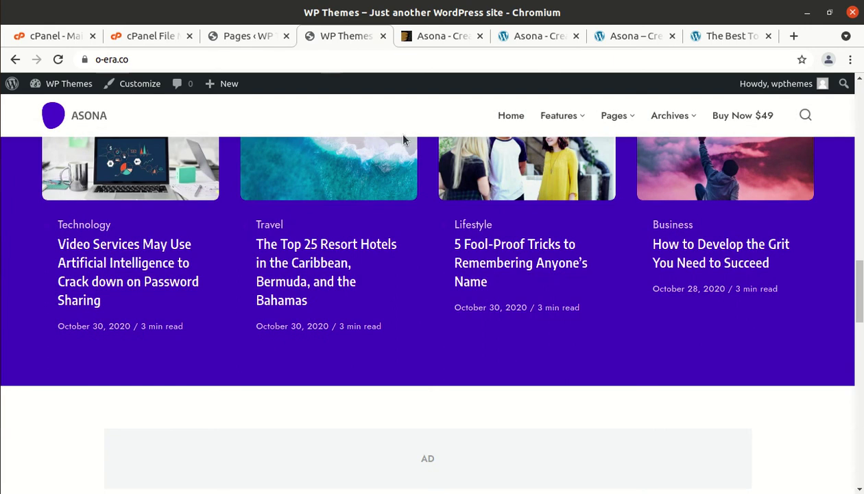
scroll(402, 139, down, 1)
scroll(402, 138, down, 2)
scroll(403, 138, up, 10)
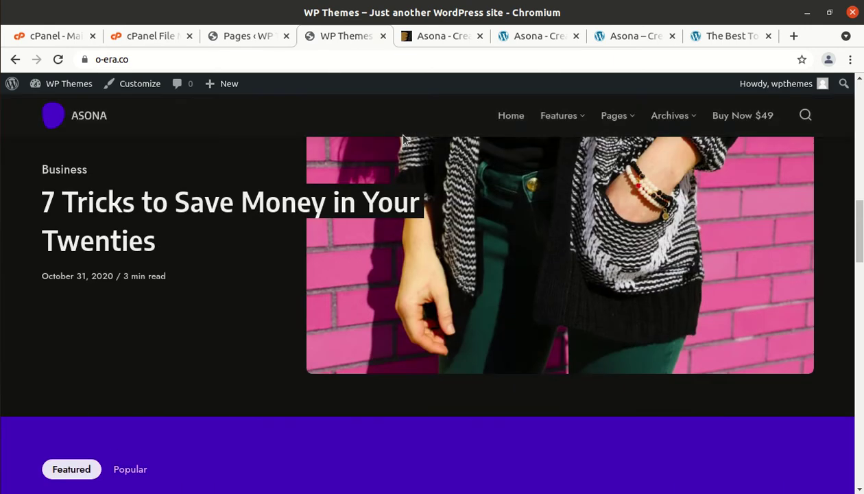
scroll(403, 138, down, 2)
scroll(403, 138, down, 2)
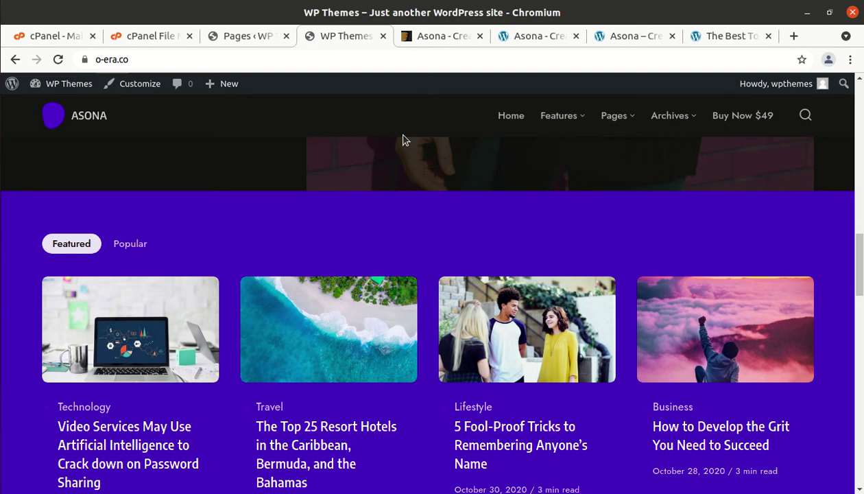
scroll(386, 231, down, 3)
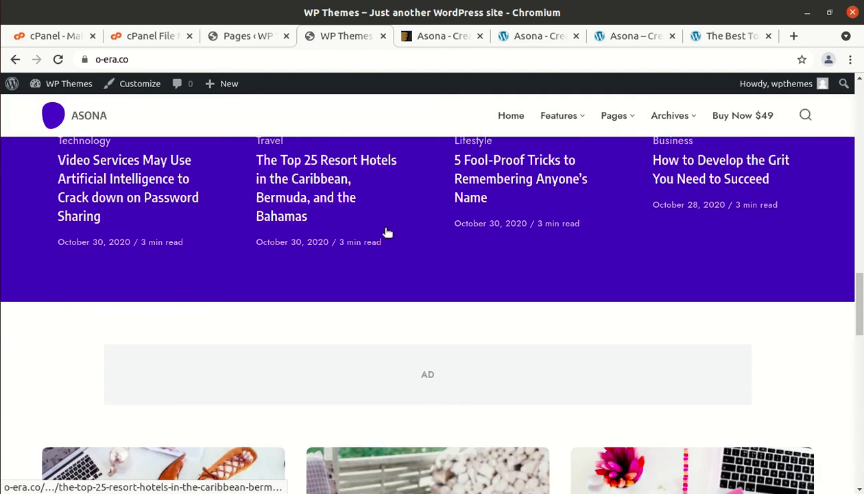
scroll(386, 231, down, 2)
scroll(386, 232, down, 2)
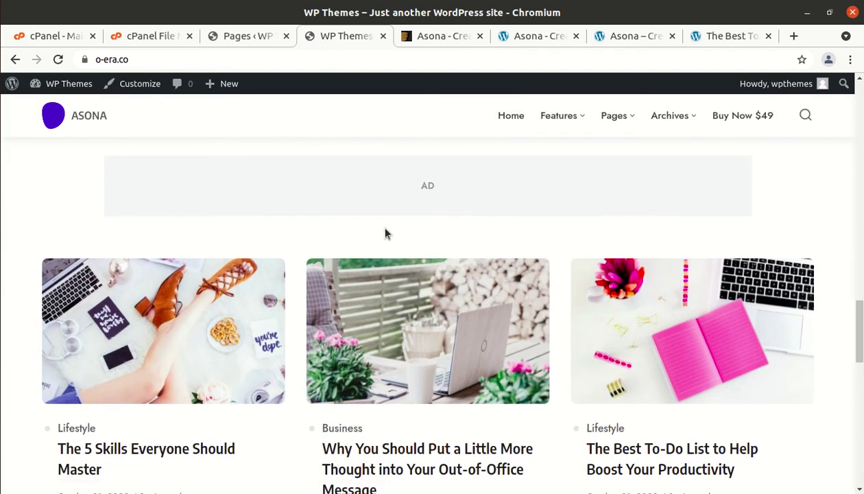
scroll(385, 234, down, 2)
scroll(386, 234, down, 2)
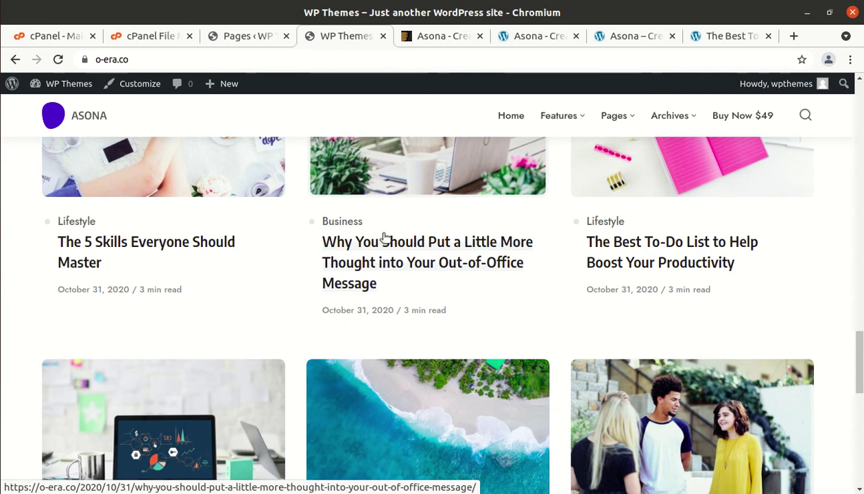
scroll(379, 292, down, 5)
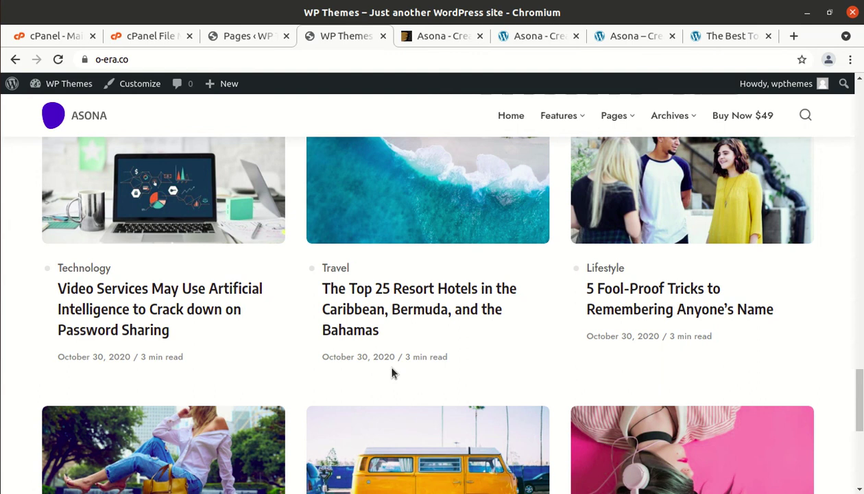
scroll(392, 372, up, 3)
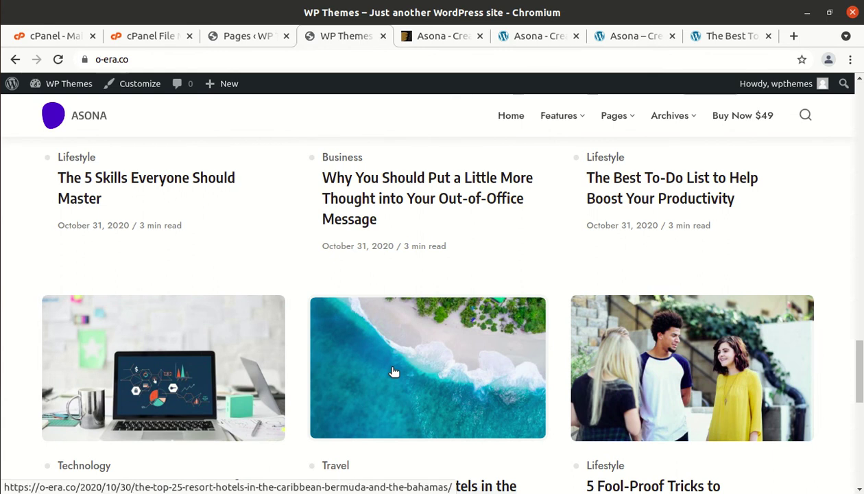
scroll(394, 372, up, 2)
scroll(393, 372, up, 3)
scroll(394, 372, up, 2)
scroll(394, 372, up, 3)
scroll(394, 371, up, 1)
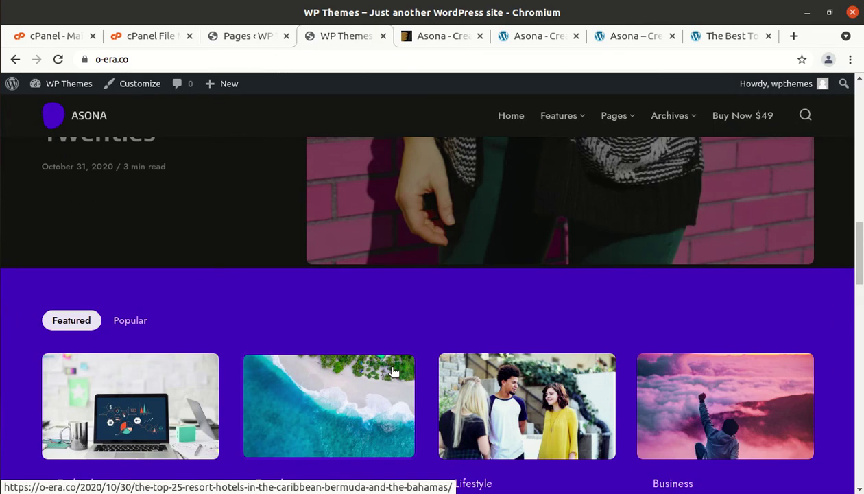
scroll(394, 372, up, 5)
scroll(393, 372, up, 5)
scroll(394, 372, up, 3)
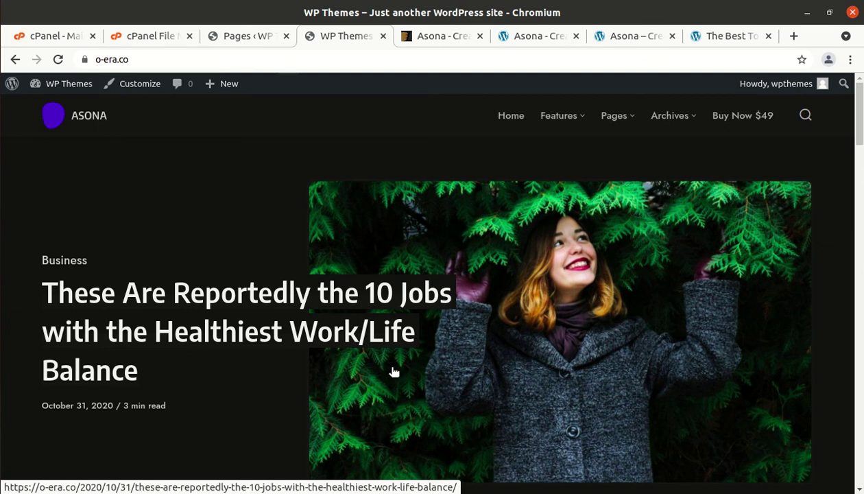
scroll(394, 371, down, 3)
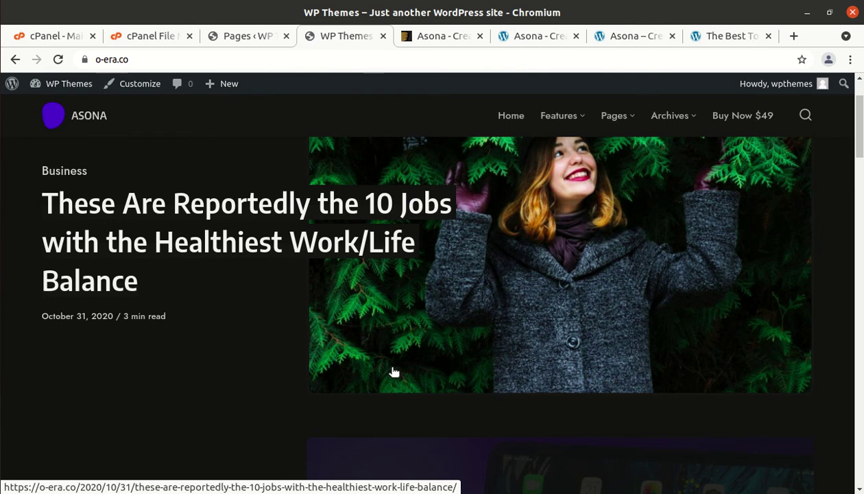
scroll(394, 371, down, 2)
scroll(395, 371, down, 1)
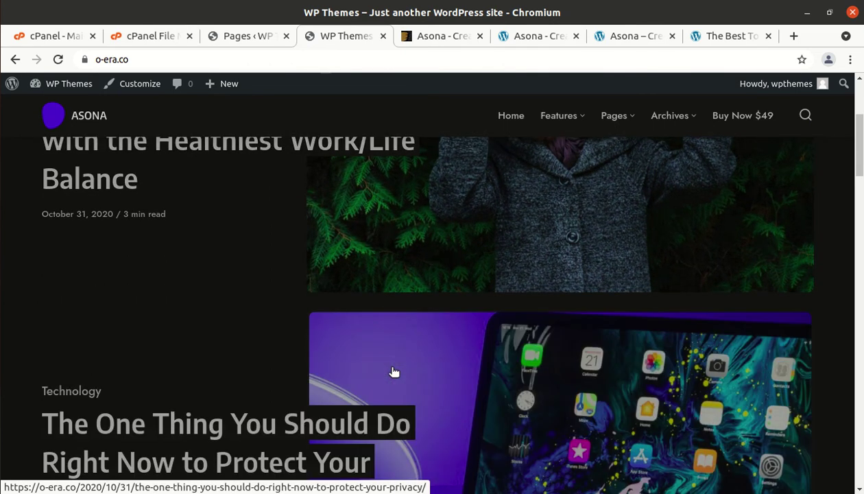
scroll(395, 372, down, 1)
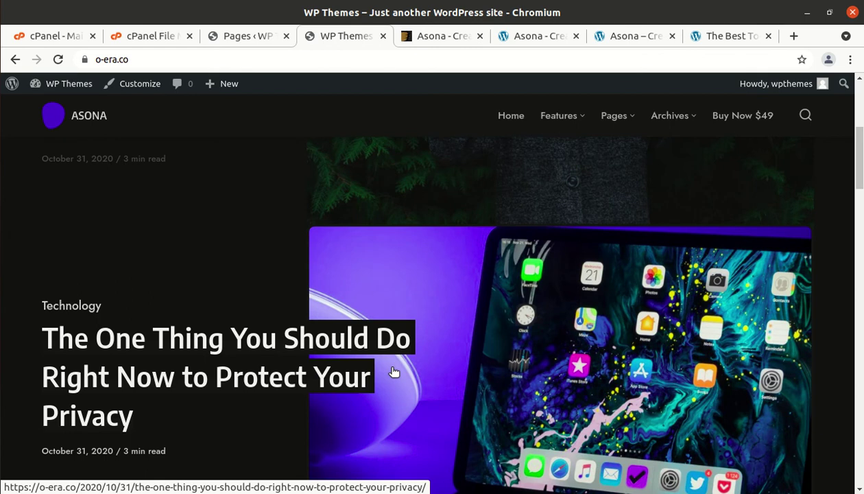
scroll(394, 371, down, 2)
scroll(395, 371, down, 1)
scroll(395, 371, down, 2)
scroll(394, 371, down, 2)
scroll(394, 371, down, 2)
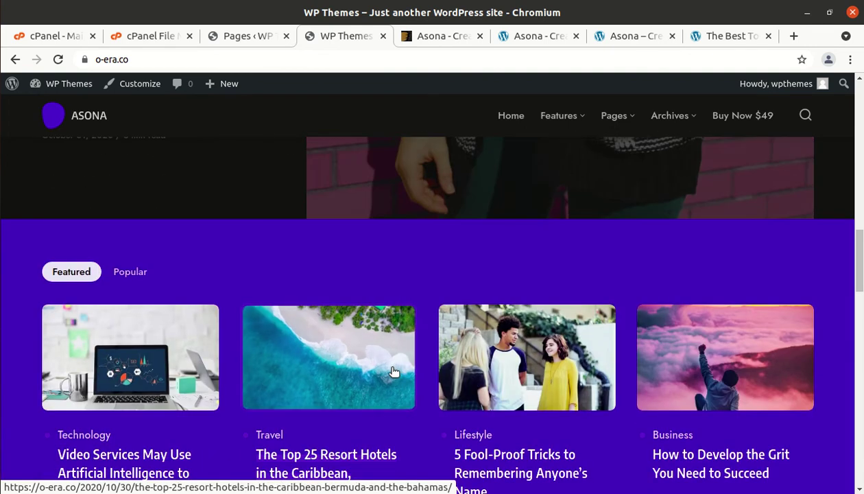
scroll(394, 371, down, 2)
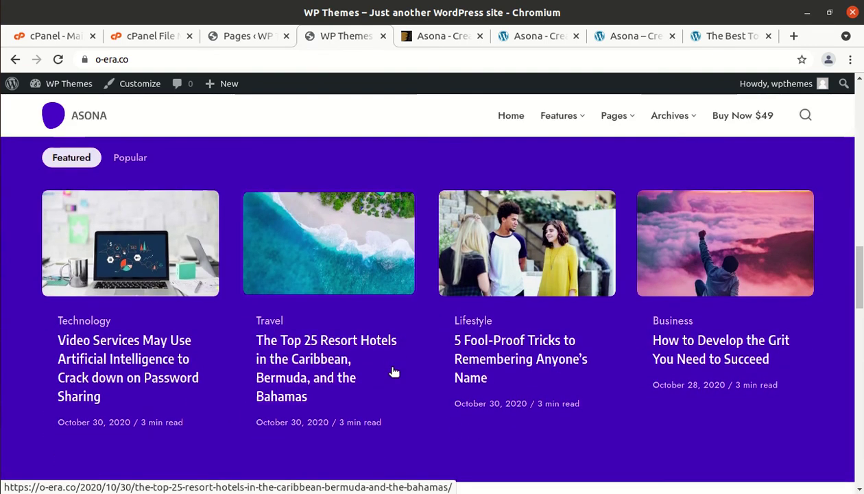